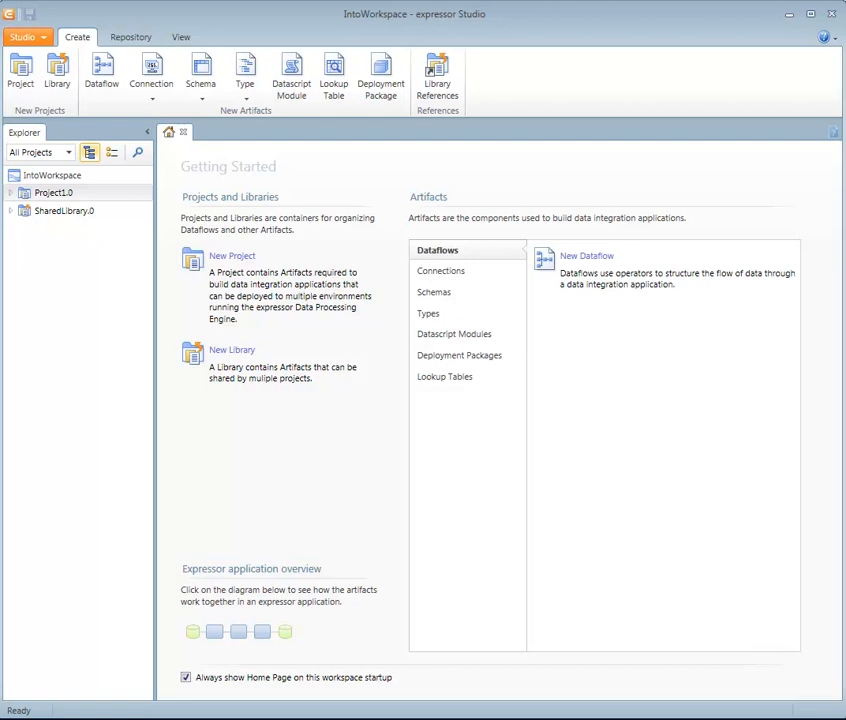
Create a new project, Project2.0, in the IntoWorkspace workspace
{"action": "left_click", "coordinate": [58, 178]}
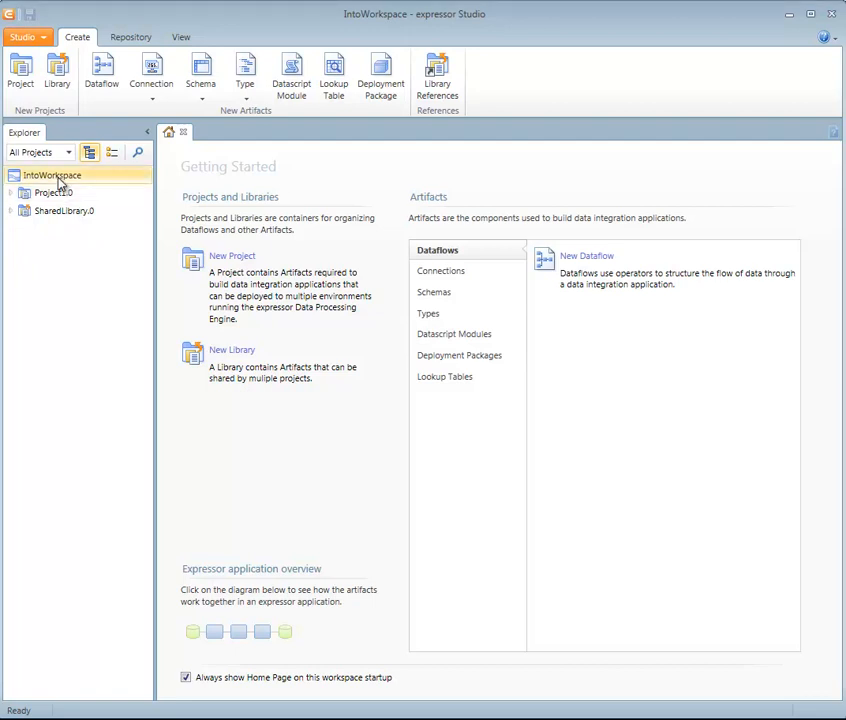
{"action": "right_click", "coordinate": [58, 183]}
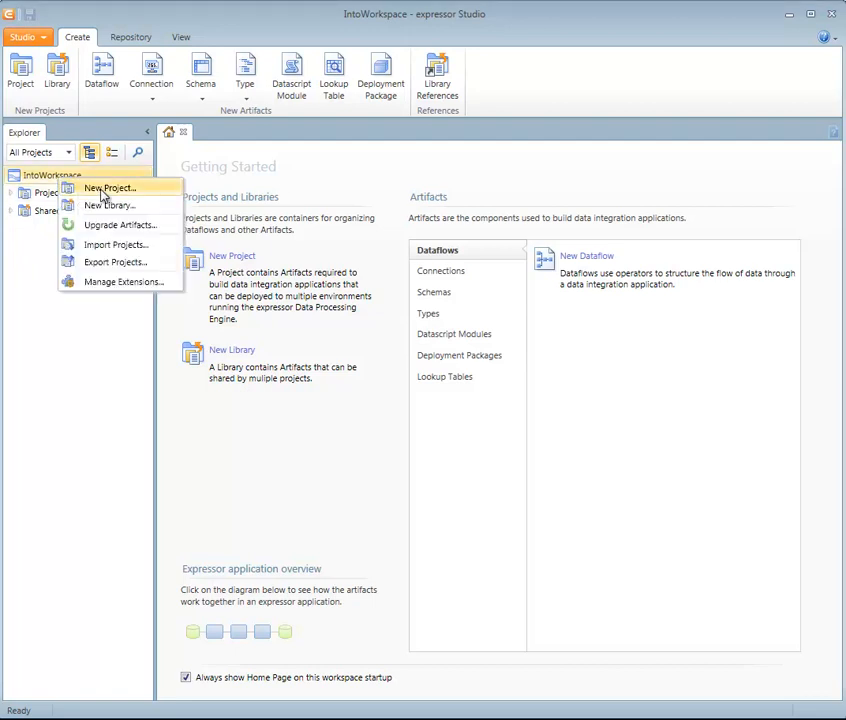
{"action": "left_click", "coordinate": [102, 189]}
{"action": "left_click", "coordinate": [514, 457]}
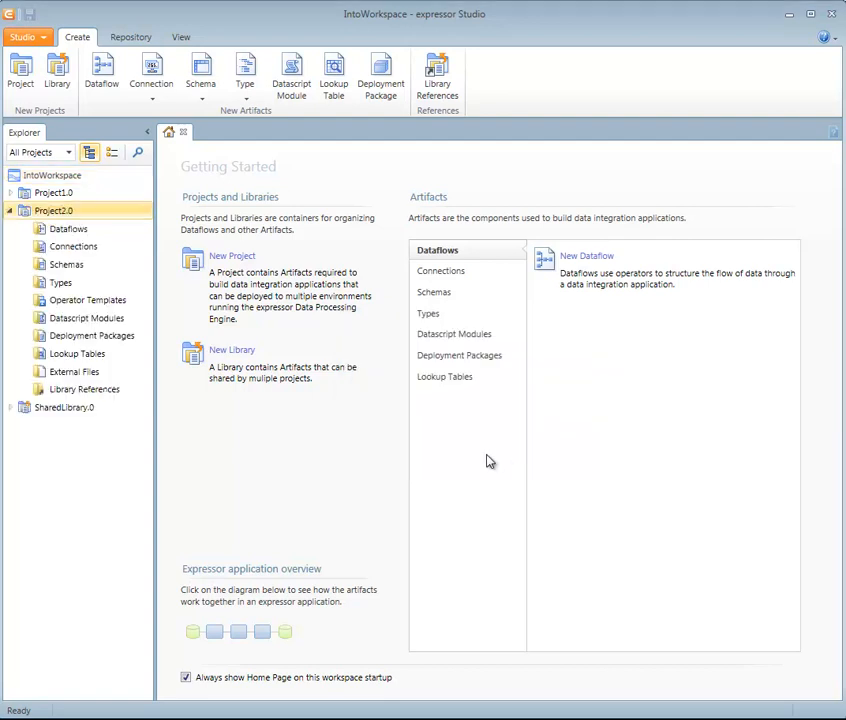
Add a file connection, FileConnection1, pointing to the C:\Demo\simple folder
{"action": "right_click", "coordinate": [73, 249]}
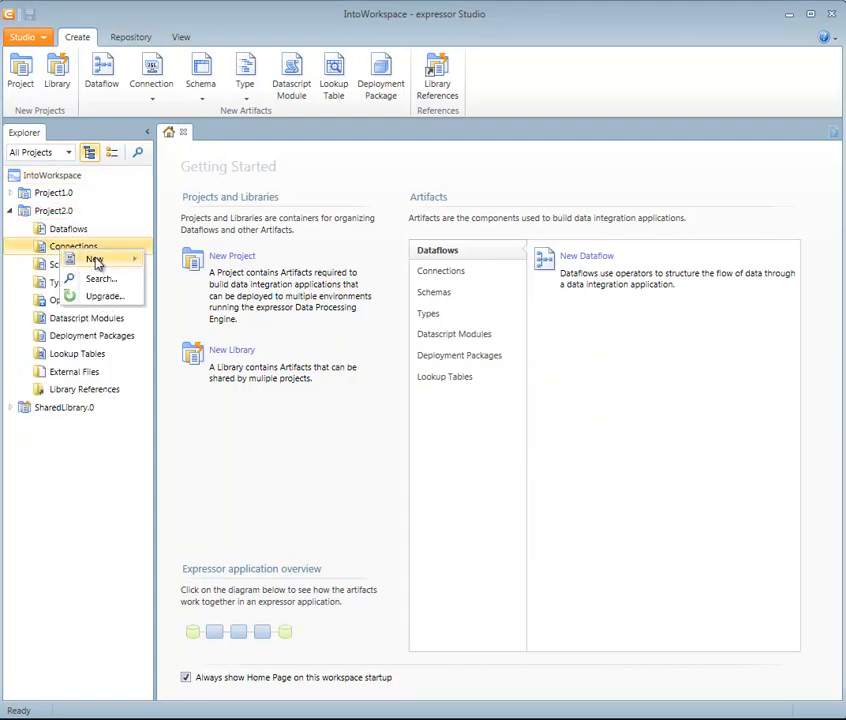
{"action": "left_click", "coordinate": [170, 267]}
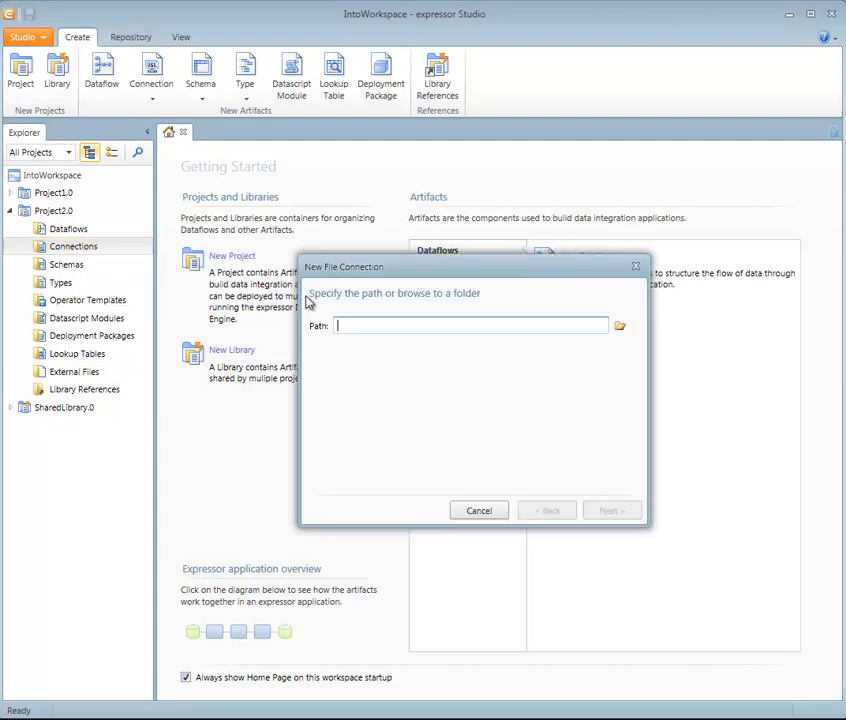
{"action": "left_click", "coordinate": [620, 326]}
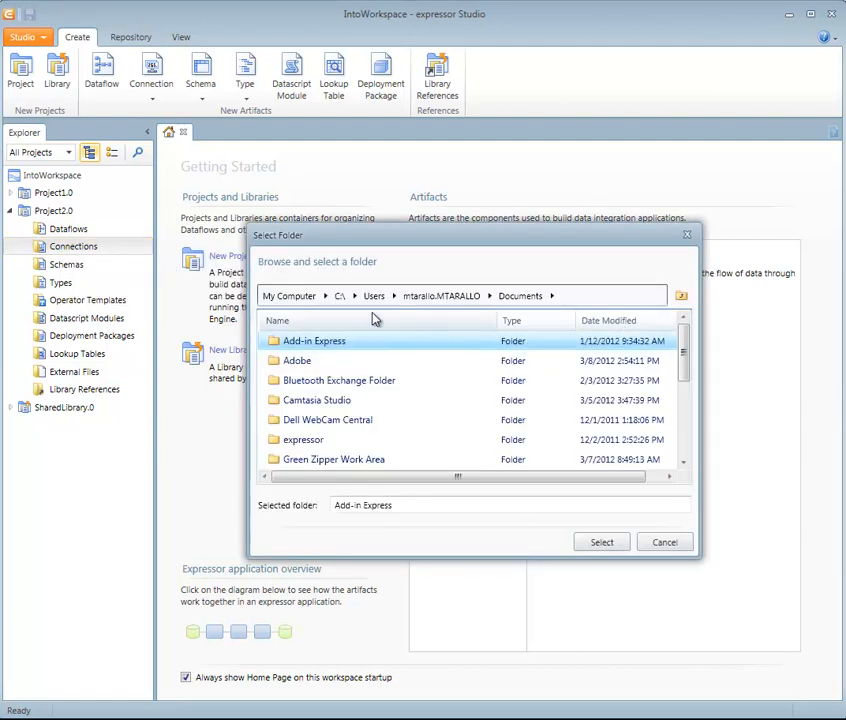
{"action": "left_click", "coordinate": [341, 296]}
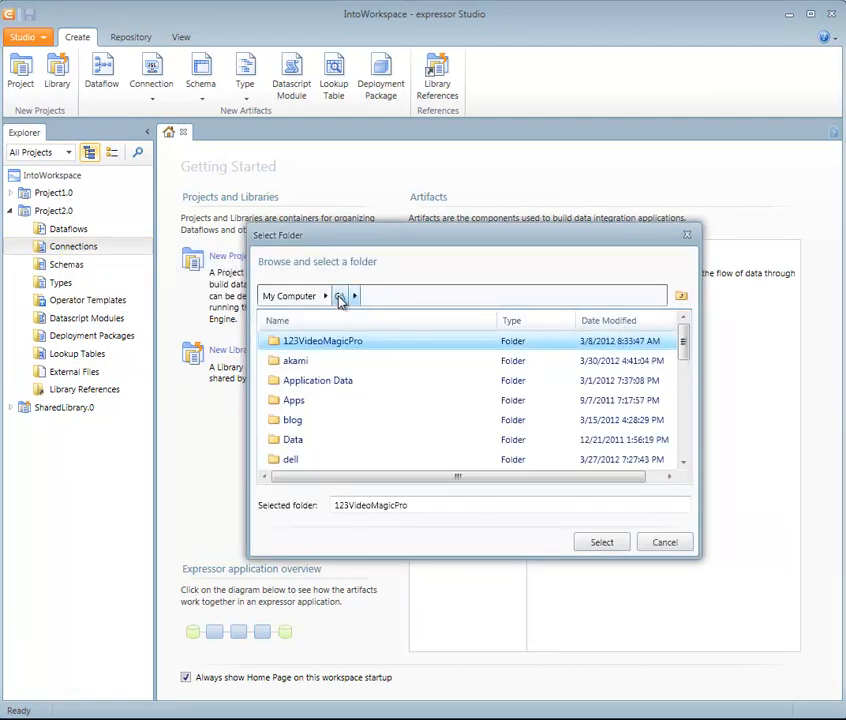
{"action": "scroll", "coordinate": [296, 428], "scroll_direction": "down", "scroll_amount": 1}
{"action": "double_click", "coordinate": [297, 429]}
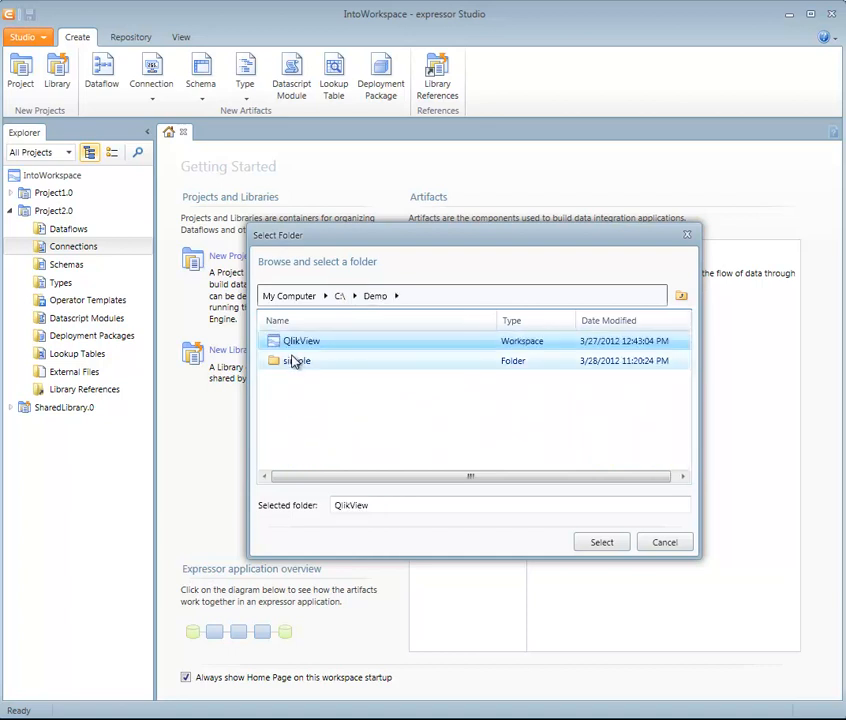
{"action": "left_click", "coordinate": [296, 362]}
{"action": "left_click", "coordinate": [600, 548]}
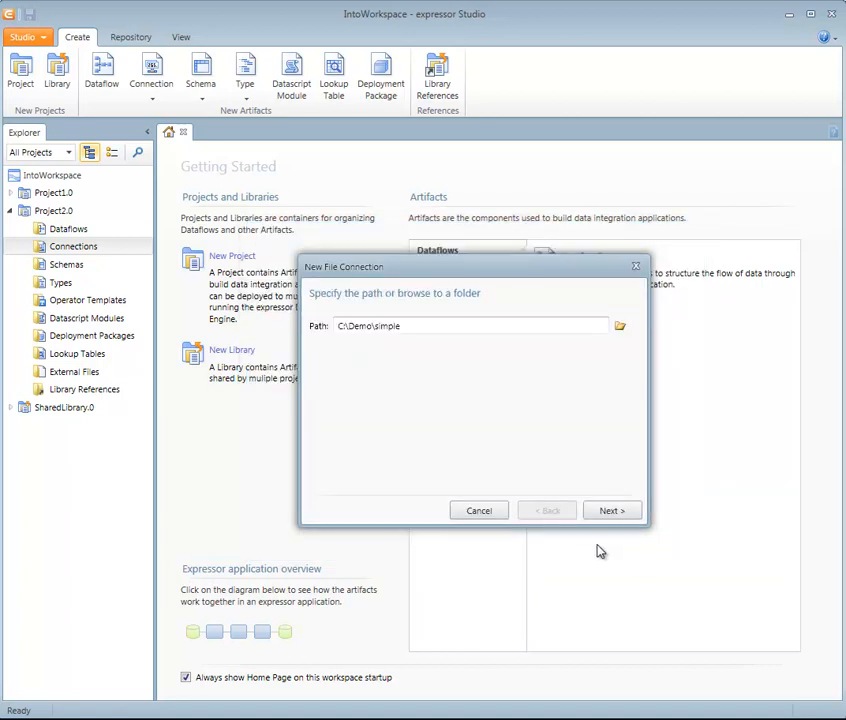
{"action": "left_click", "coordinate": [609, 514]}
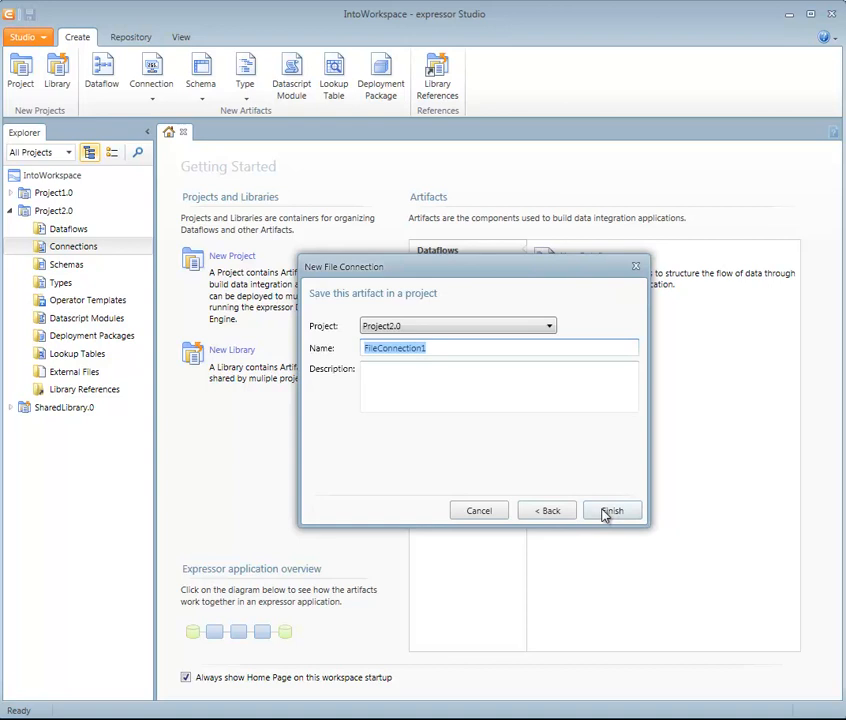
{"action": "left_click", "coordinate": [609, 512]}
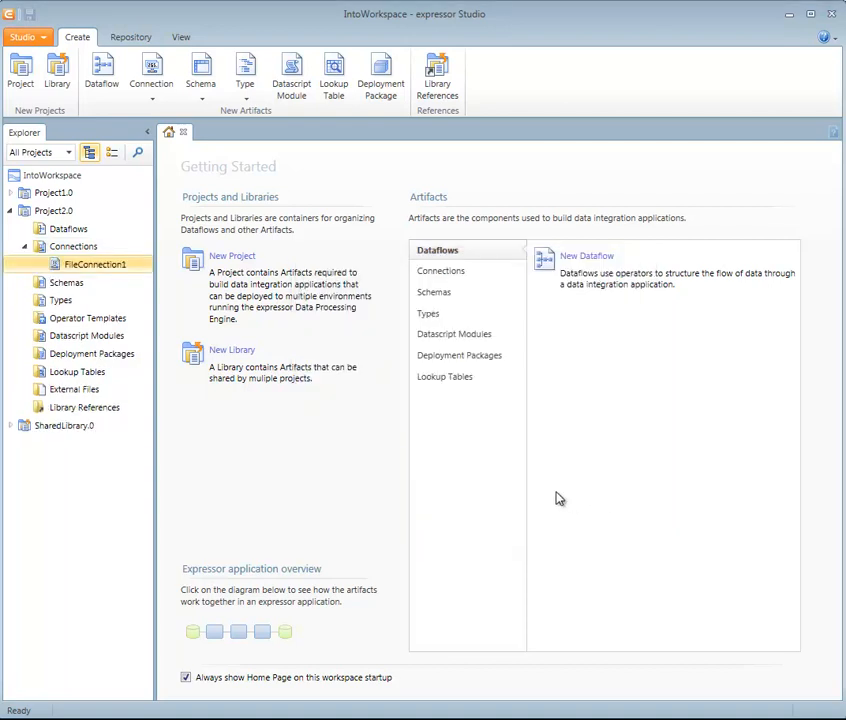
Start a new database connection using the Microsoft SQL Server driver
{"action": "right_click", "coordinate": [75, 251]}
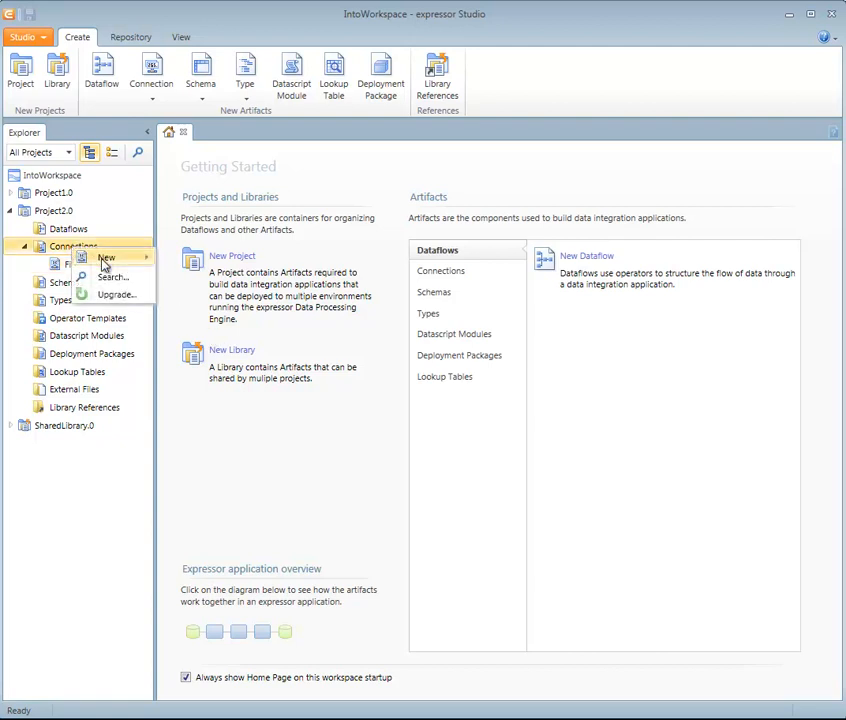
{"action": "mouse_move", "coordinate": [108, 262]}
{"action": "left_click", "coordinate": [219, 278]}
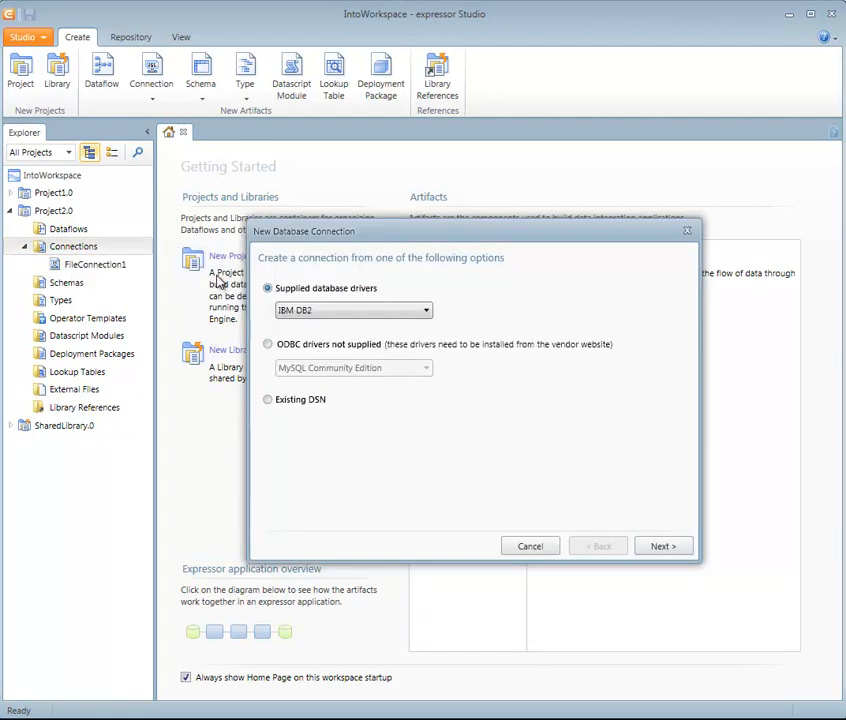
{"action": "left_click", "coordinate": [322, 312]}
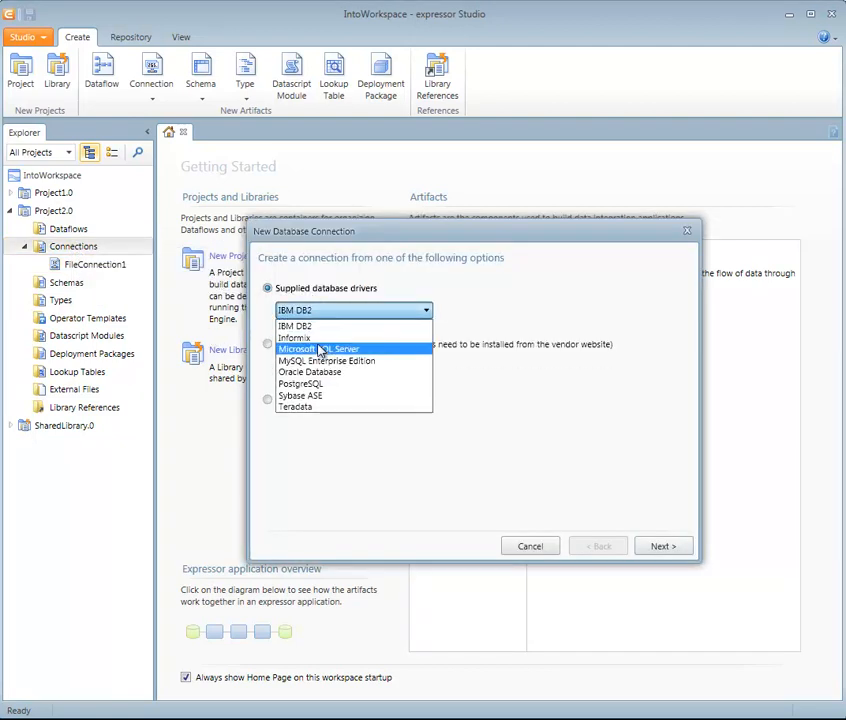
{"action": "left_click", "coordinate": [320, 349]}
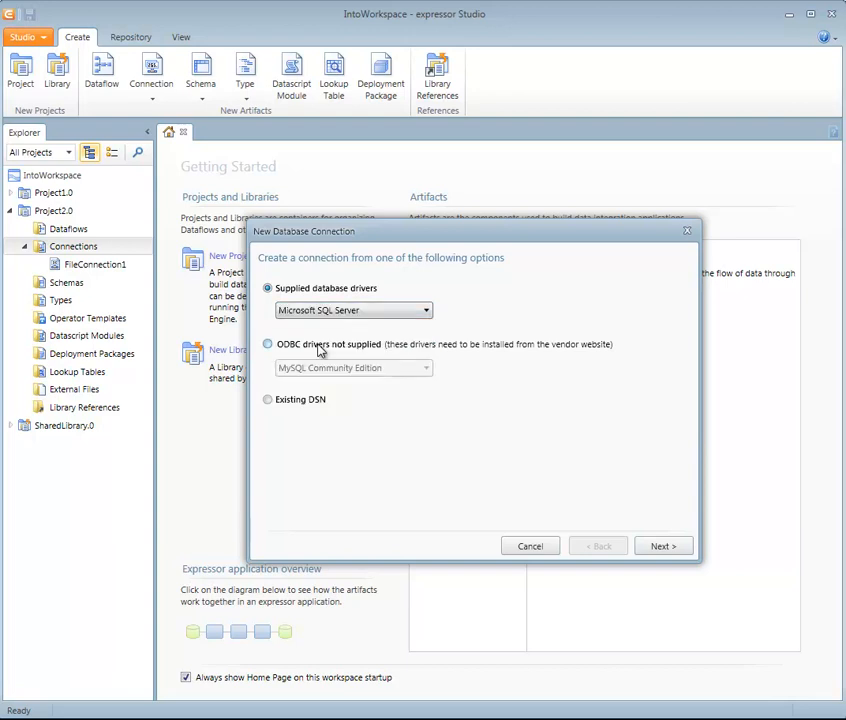
{"action": "left_click", "coordinate": [672, 547]}
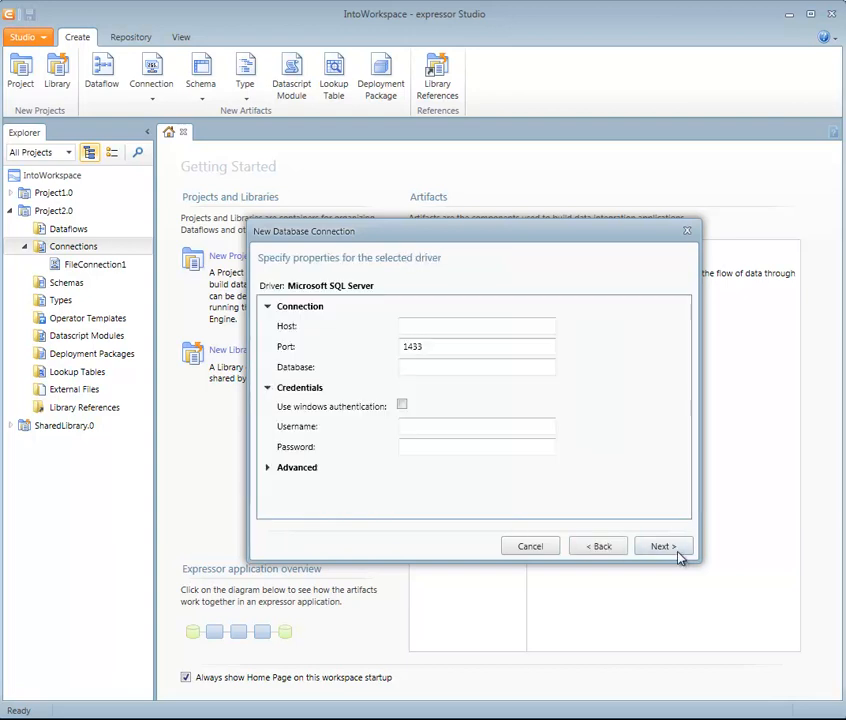
Point it at host localhost, database expressor, with the login username and password, then finish
{"action": "left_click", "coordinate": [419, 328]}
{"action": "type", "text": "loca"}
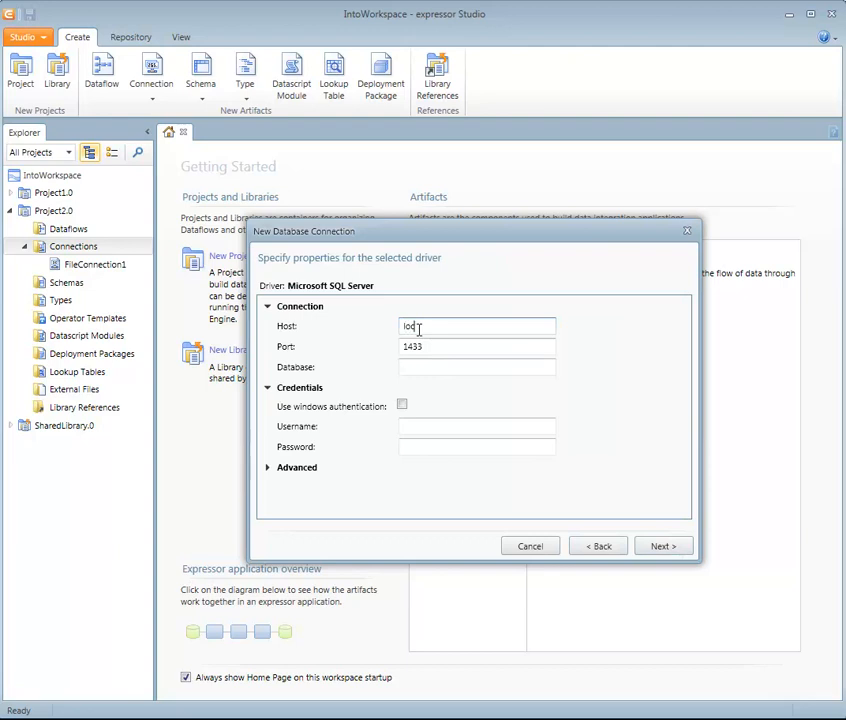
{"action": "type", "text": "lhost"}
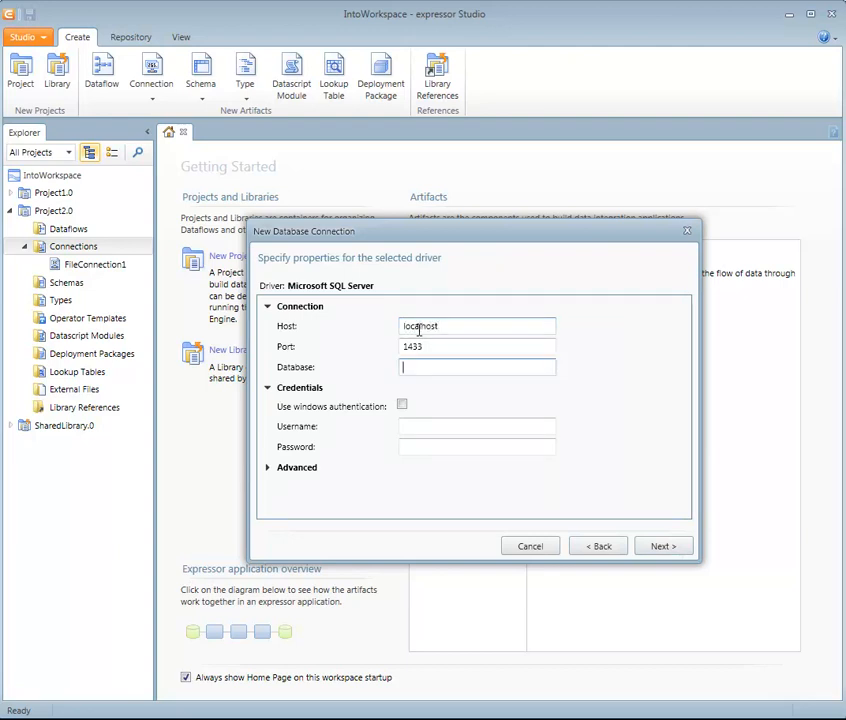
{"action": "key", "text": "Tab"}
{"action": "type", "text": "expressor"}
{"action": "key", "text": "Tab"}
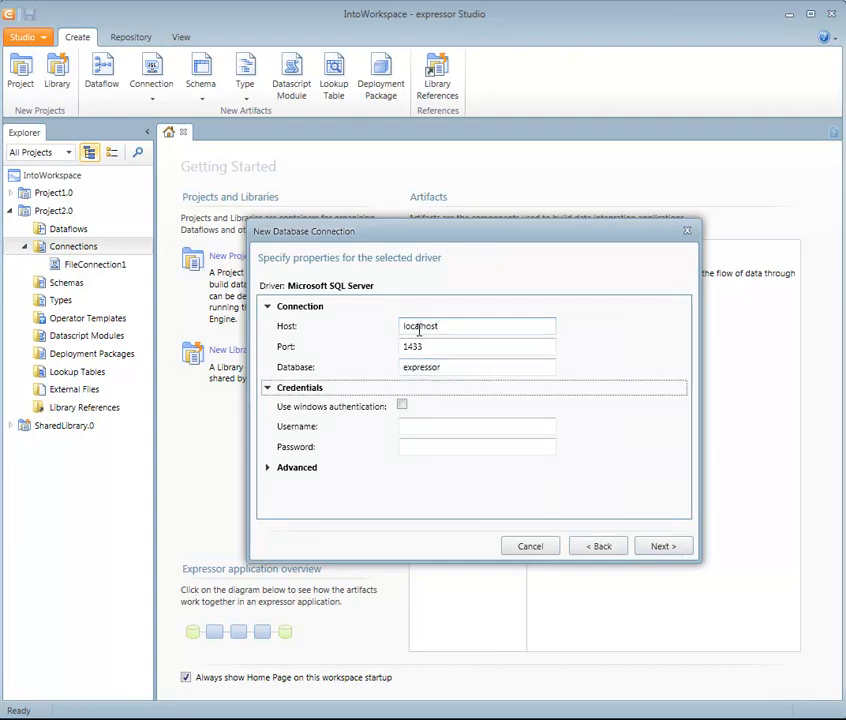
{"action": "type", "text": "mtarallo"}
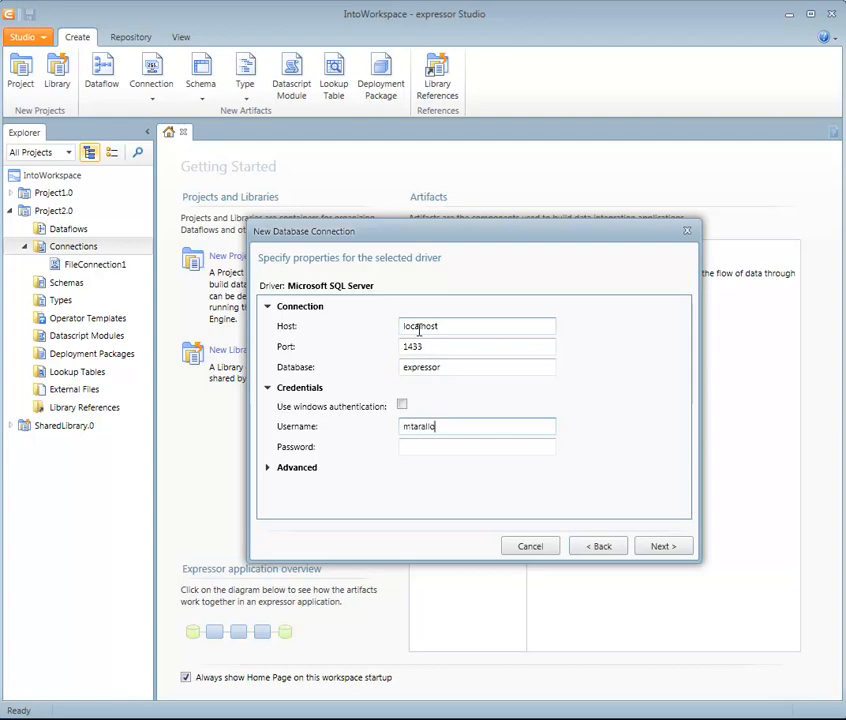
{"action": "key", "text": "Tab"}
{"action": "type", "text": "********"}
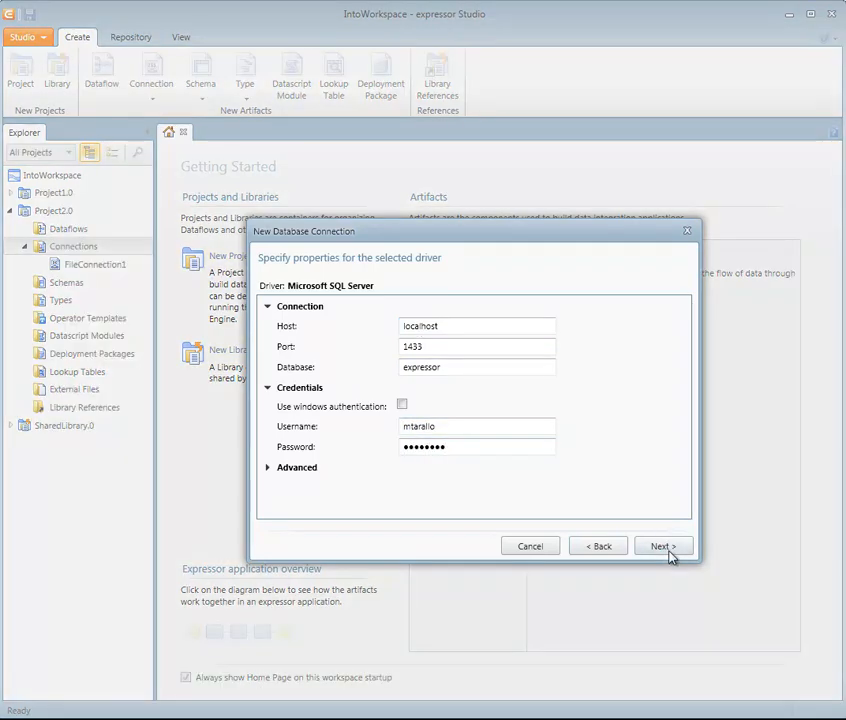
{"action": "left_click", "coordinate": [667, 549]}
{"action": "left_click", "coordinate": [668, 550]}
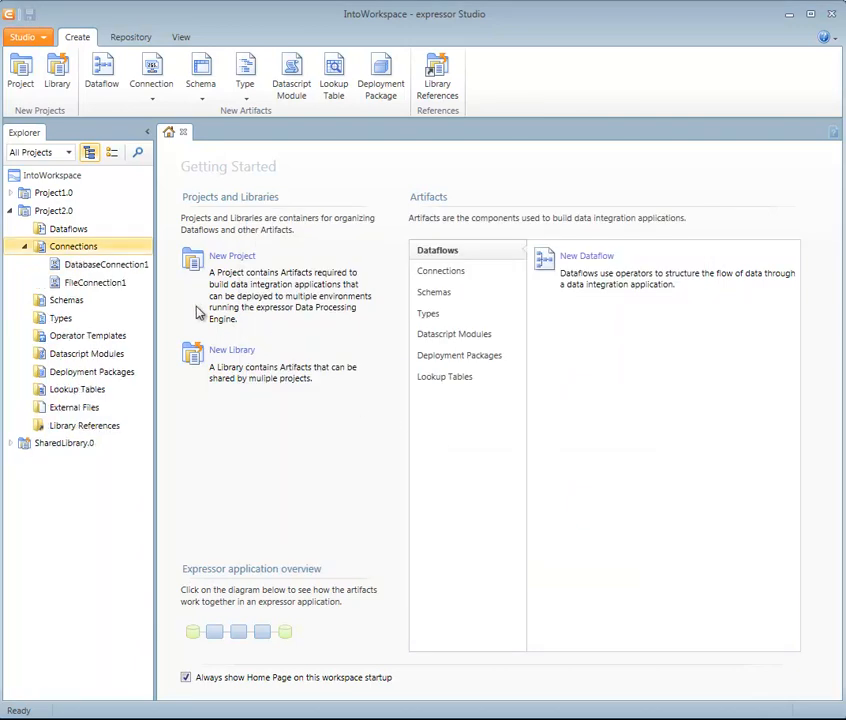
{"action": "left_click", "coordinate": [112, 267]}
Create a new dataflow, Dataflow1, in Project2.0 and widen its canvas
{"action": "left_click", "coordinate": [110, 284]}
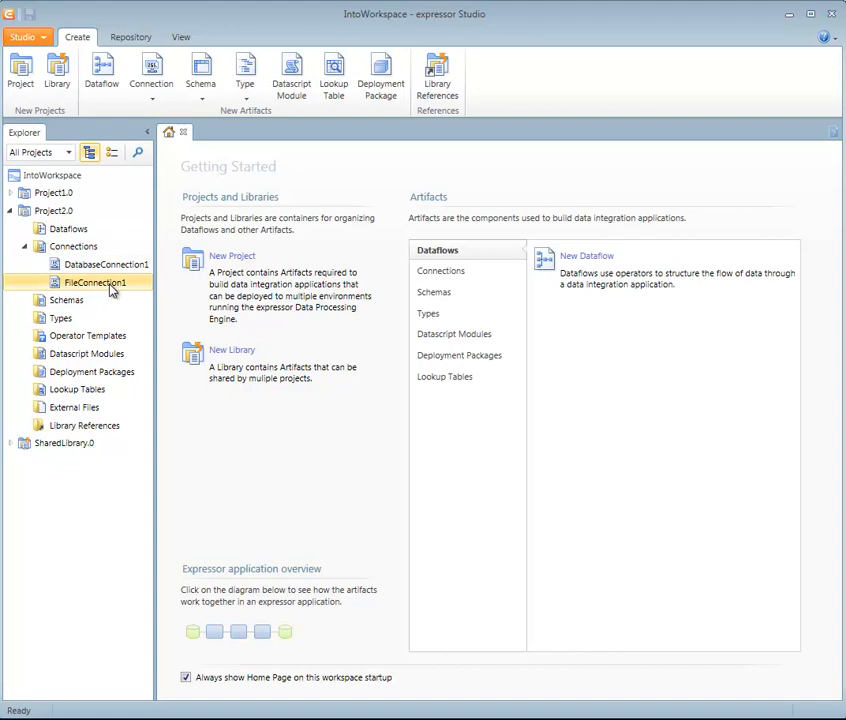
{"action": "left_click", "coordinate": [70, 231]}
{"action": "right_click", "coordinate": [74, 238]}
{"action": "left_click", "coordinate": [108, 242]}
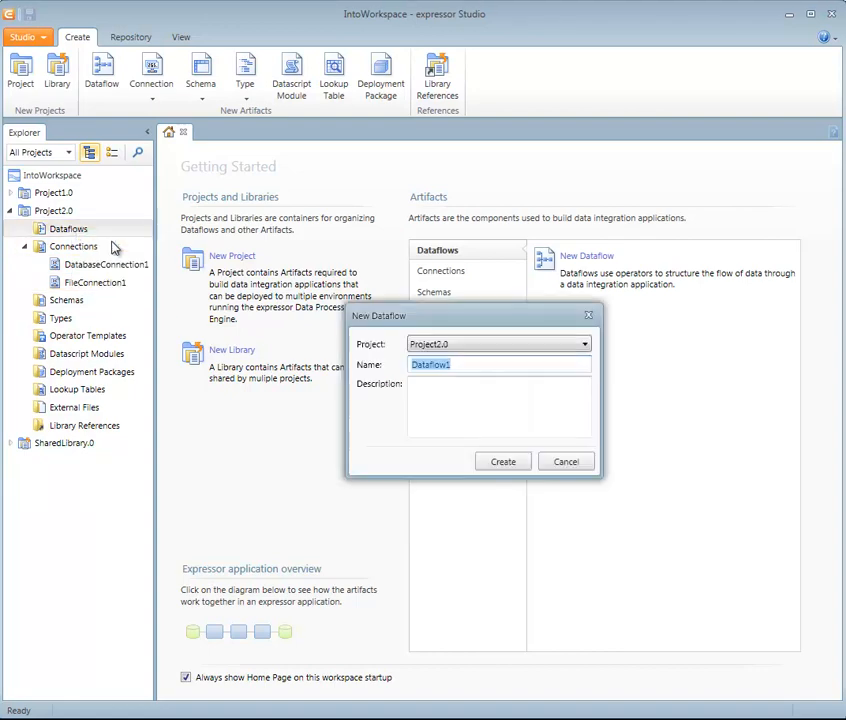
{"action": "left_click", "coordinate": [500, 462]}
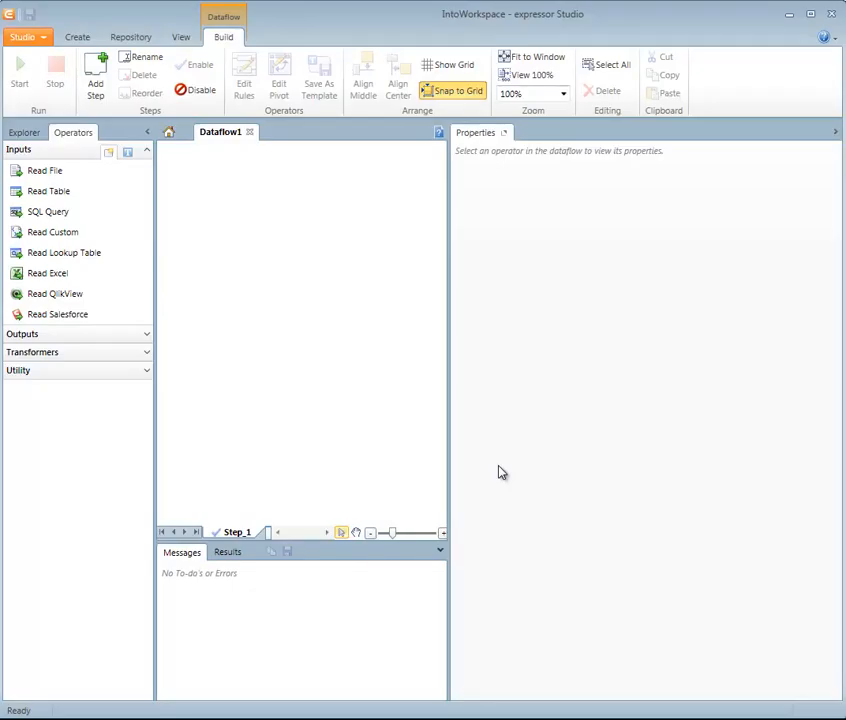
{"action": "left_click_drag", "start_coordinate": [449, 405], "coordinate": [698, 410]}
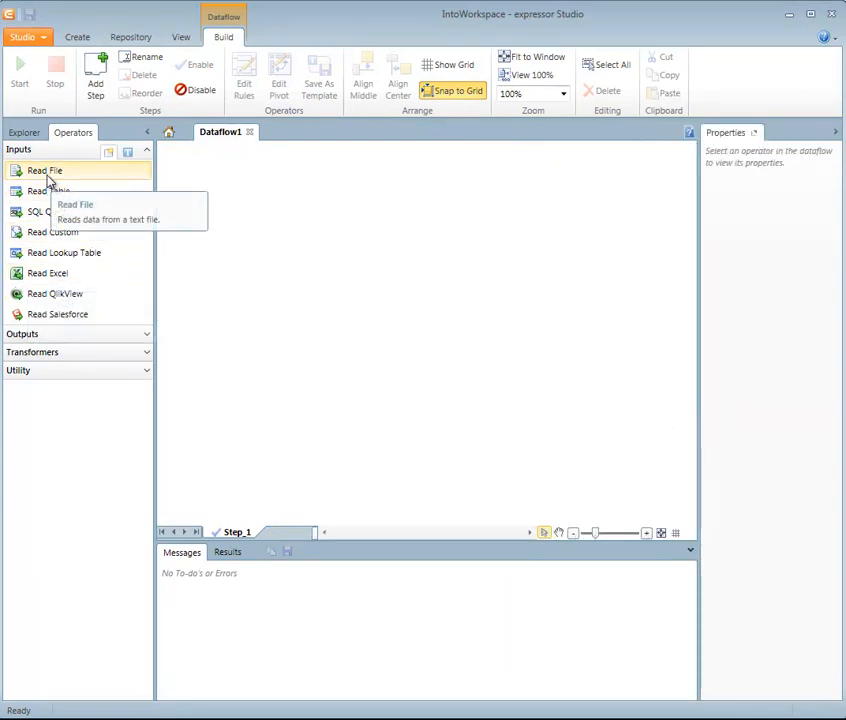
Add Read File 1 and Write Table 1, link them, and show Read File 1's settings
{"action": "left_click_drag", "start_coordinate": [43, 179], "coordinate": [255, 233]}
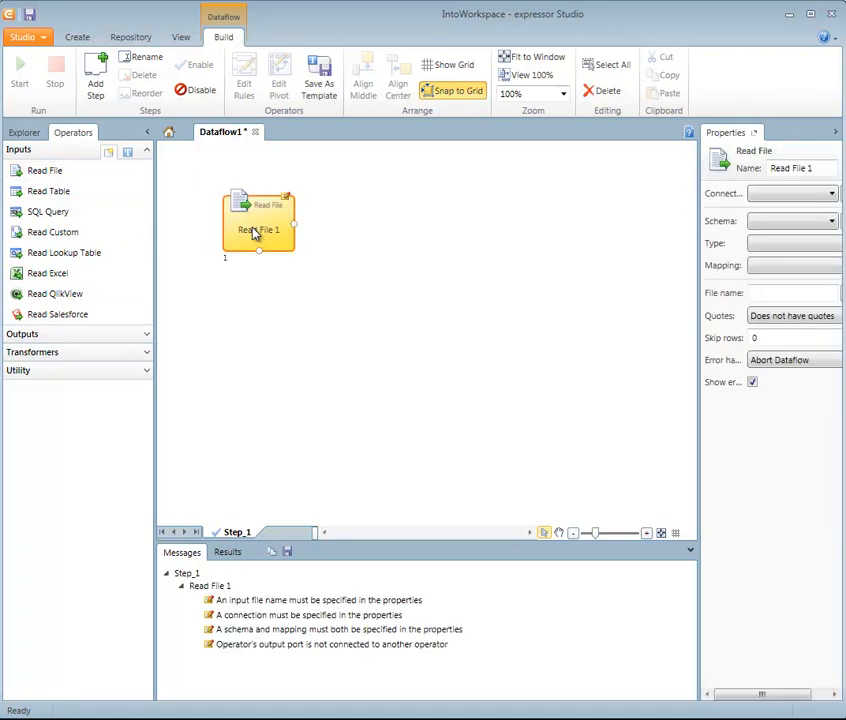
{"action": "left_click", "coordinate": [55, 334]}
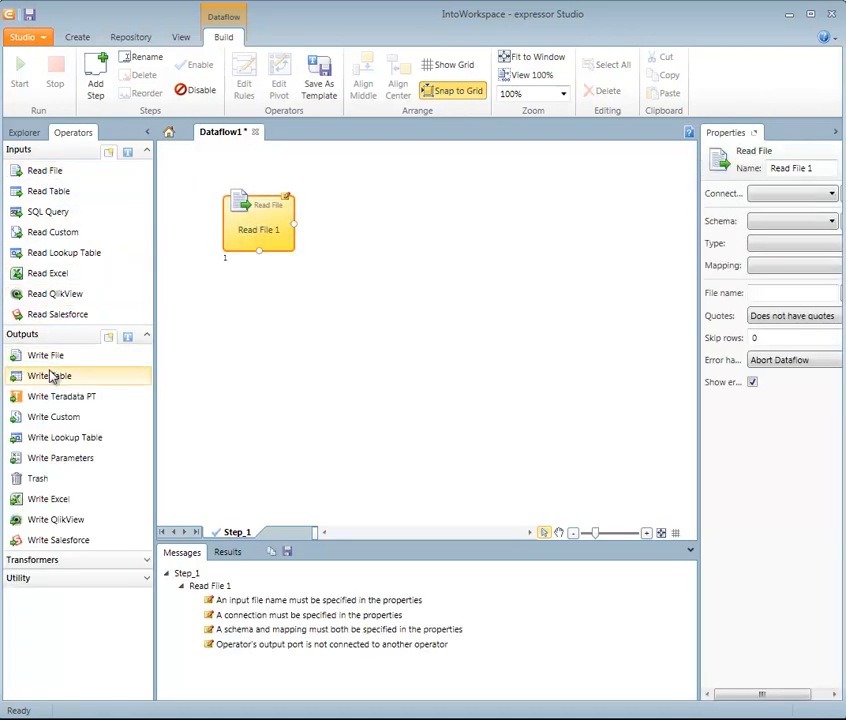
{"action": "left_click_drag", "start_coordinate": [52, 376], "coordinate": [403, 229]}
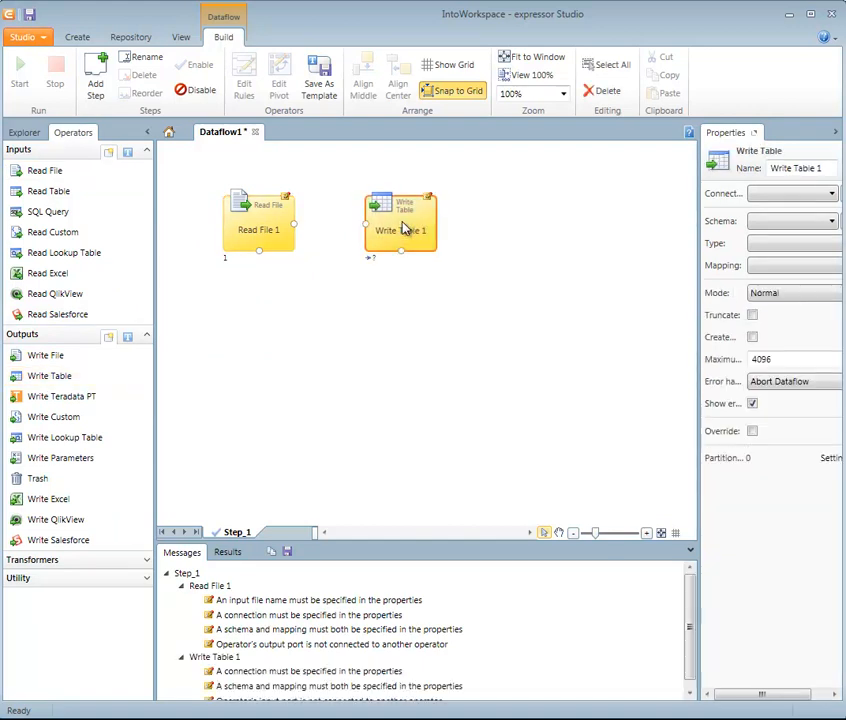
{"action": "left_click_drag", "start_coordinate": [297, 224], "coordinate": [362, 223]}
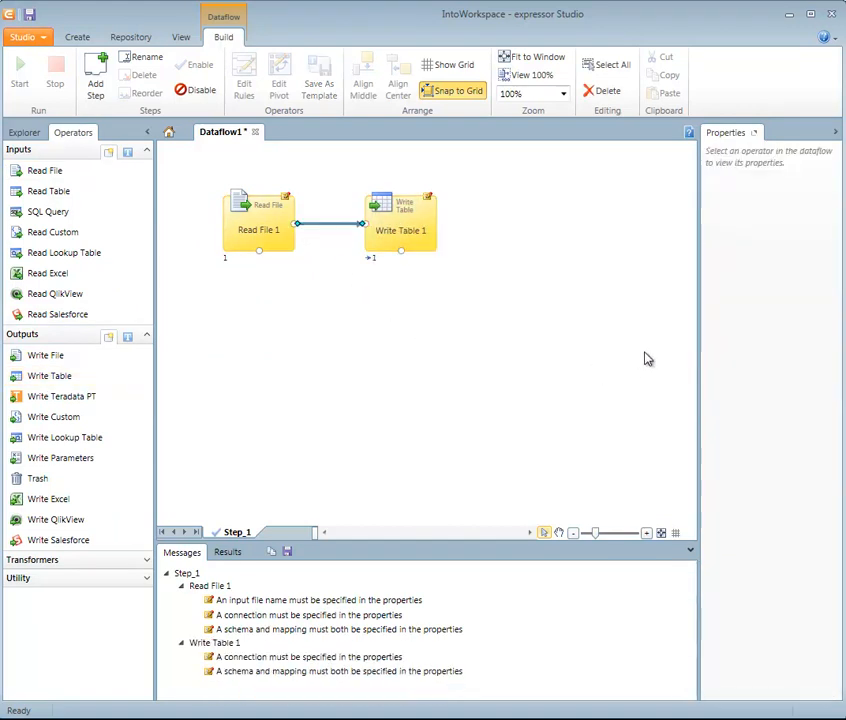
{"action": "left_click_drag", "start_coordinate": [699, 340], "coordinate": [540, 336]}
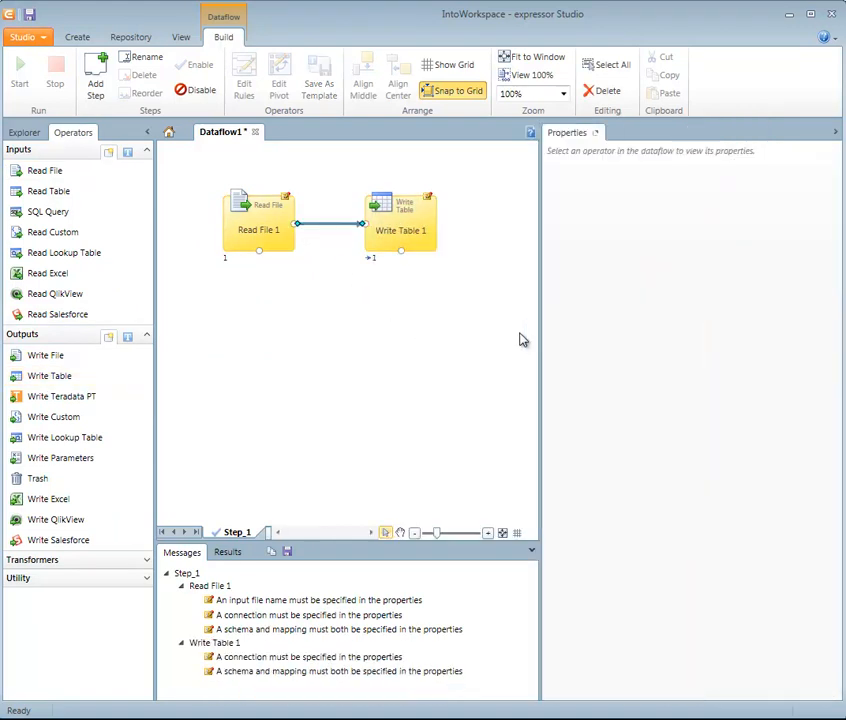
{"action": "left_click", "coordinate": [258, 246]}
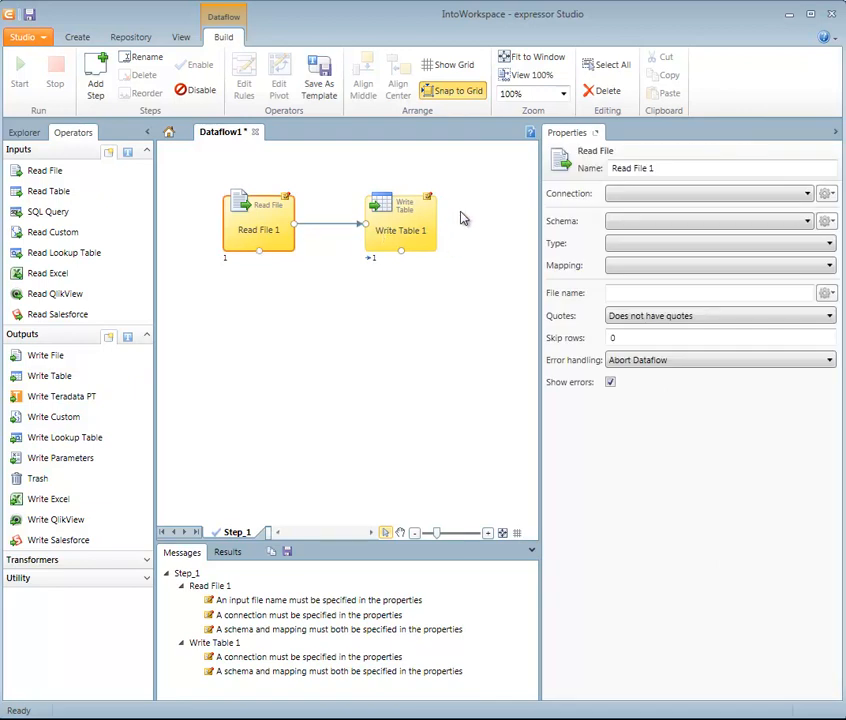
Set Read File 1's connection to FileConnection1 and start a new delimited schema
{"action": "left_click", "coordinate": [808, 194]}
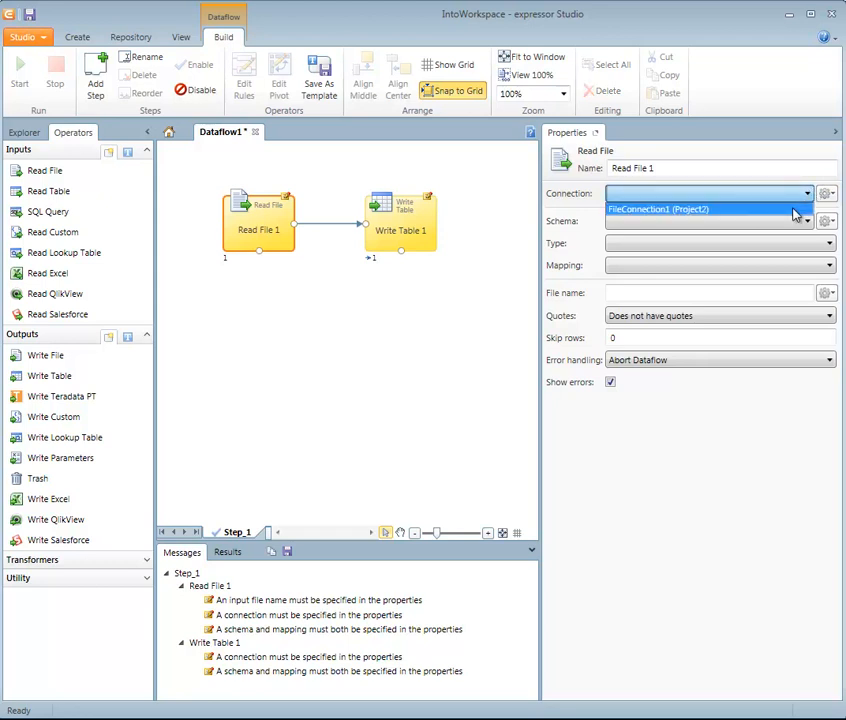
{"action": "left_click", "coordinate": [796, 210]}
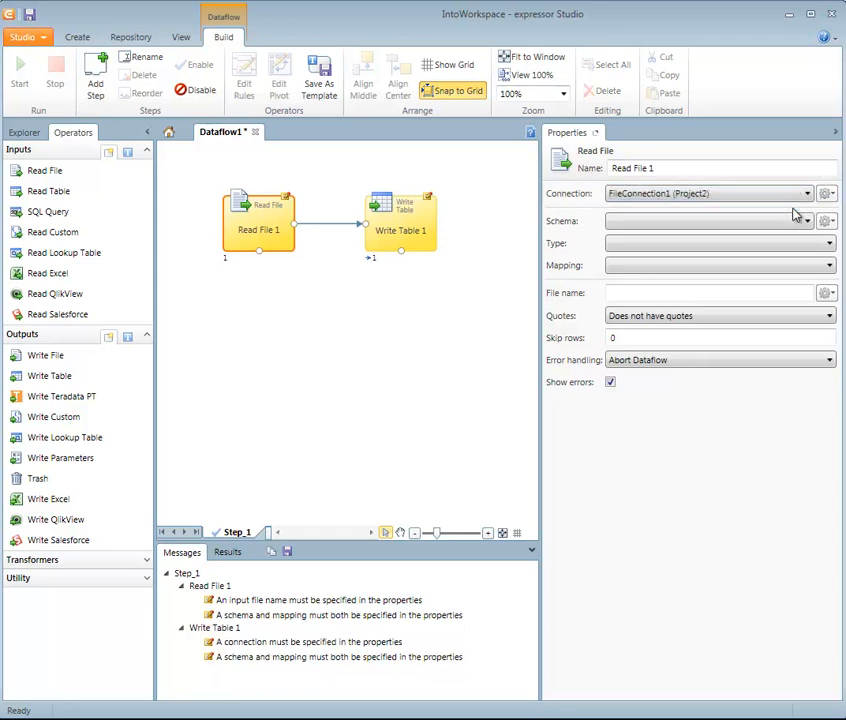
{"action": "left_click", "coordinate": [809, 221]}
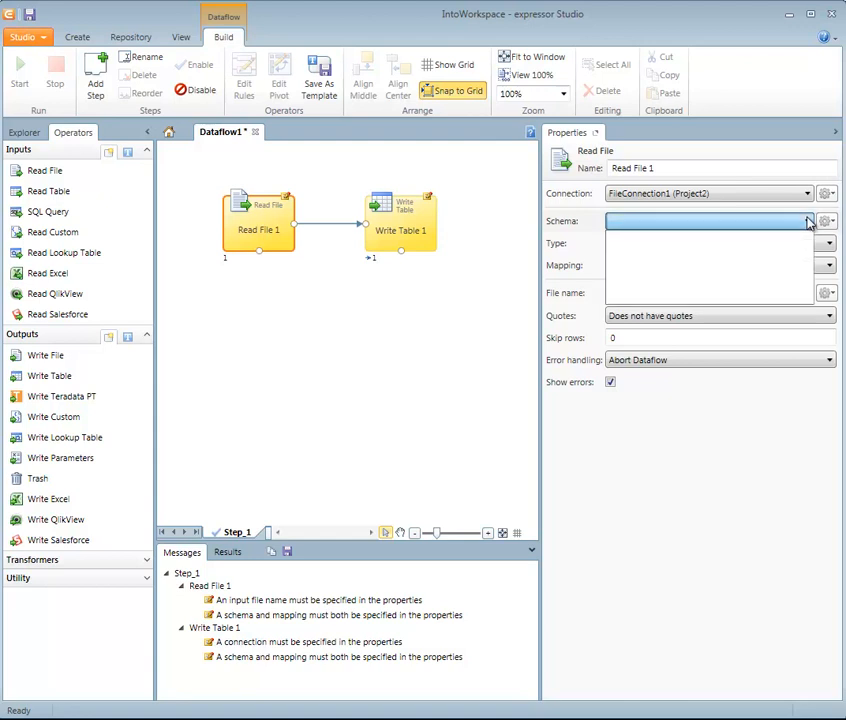
{"action": "left_click", "coordinate": [810, 222]}
{"action": "left_click", "coordinate": [832, 222]}
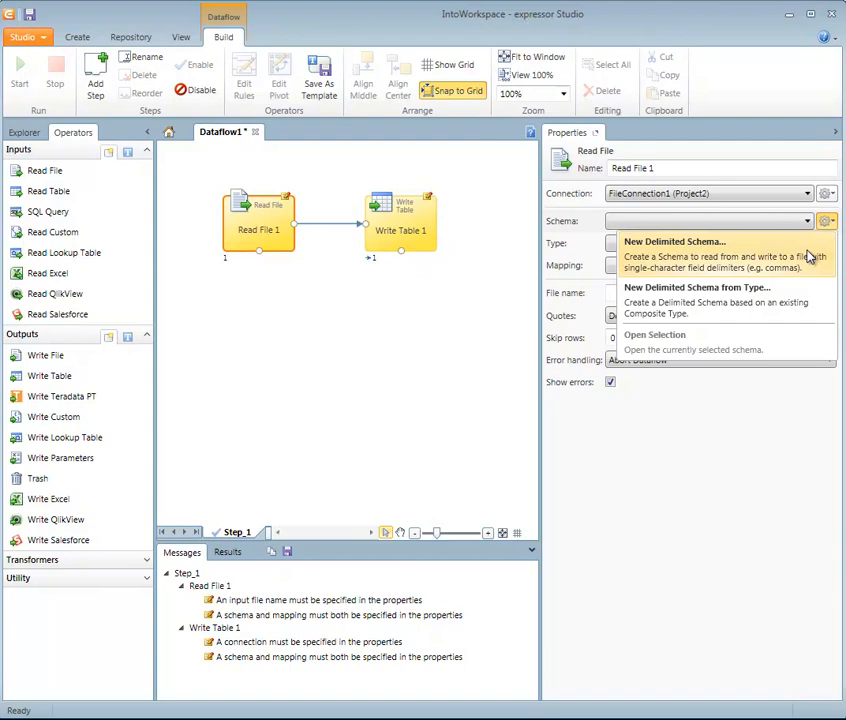
{"action": "left_click", "coordinate": [808, 257]}
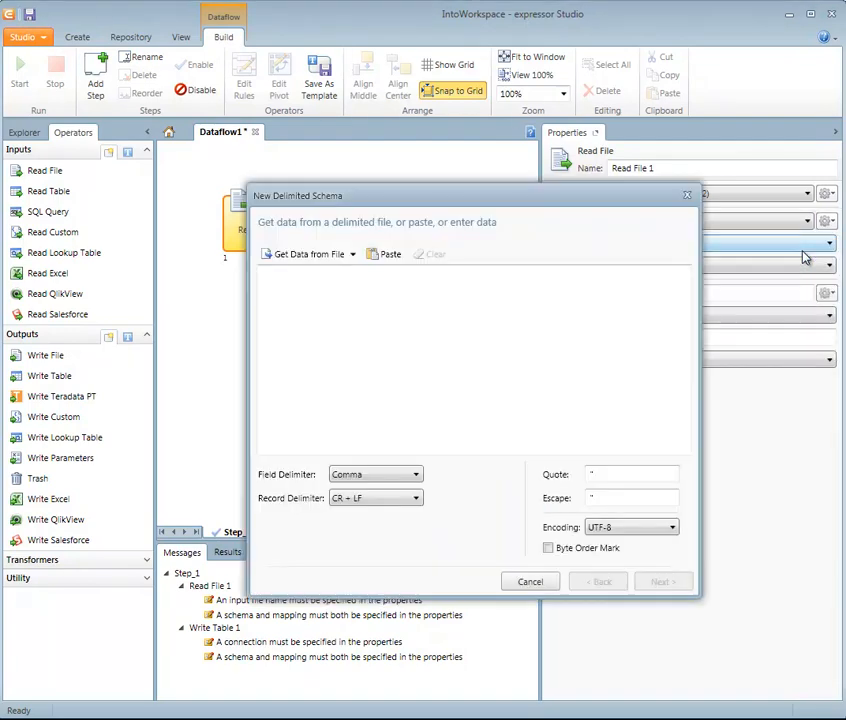
Load sample data from employee_data.txt, keeping CR + LF as the record delimiter
{"action": "left_click", "coordinate": [330, 256]}
{"action": "left_click", "coordinate": [302, 325]}
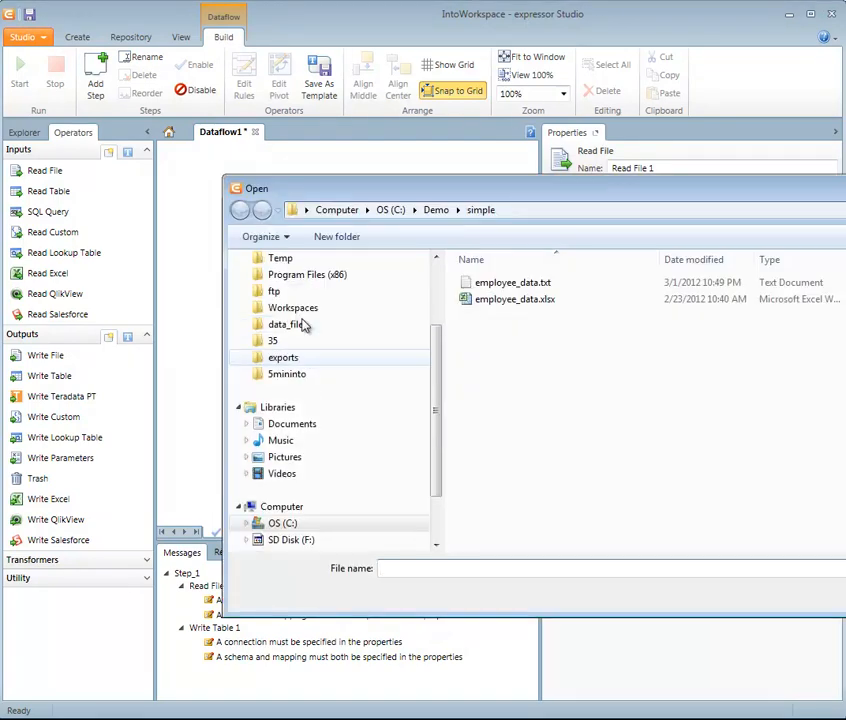
{"action": "left_click", "coordinate": [517, 287]}
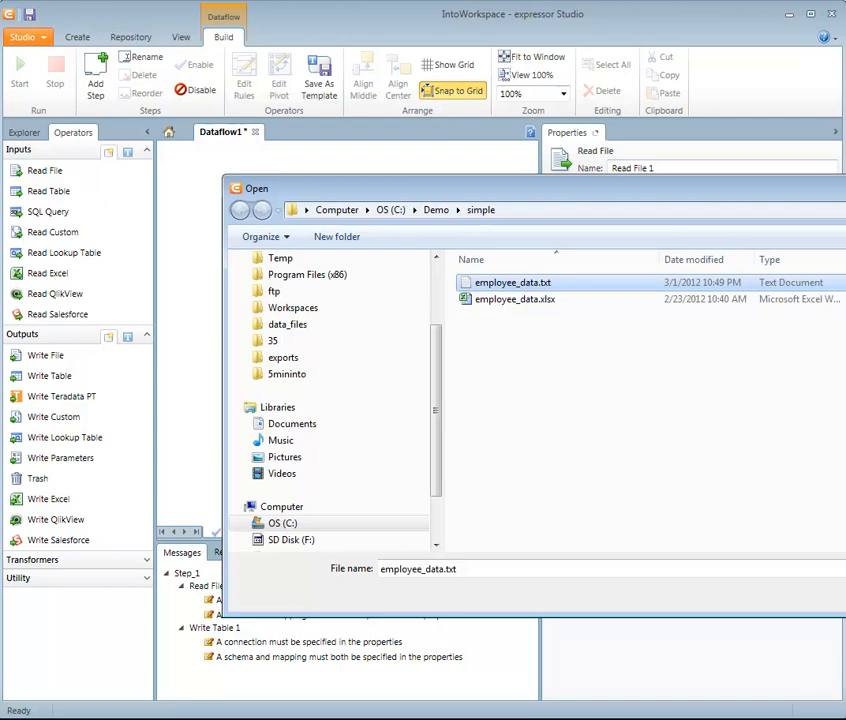
{"action": "key", "text": "Return"}
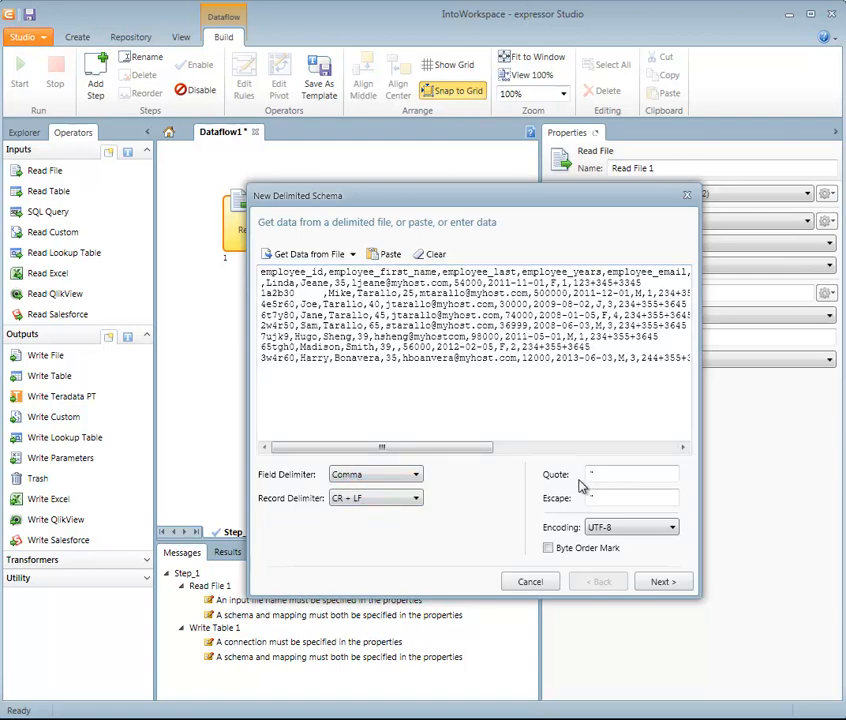
{"action": "left_click_drag", "start_coordinate": [478, 447], "coordinate": [432, 461]}
{"action": "left_click", "coordinate": [372, 505]}
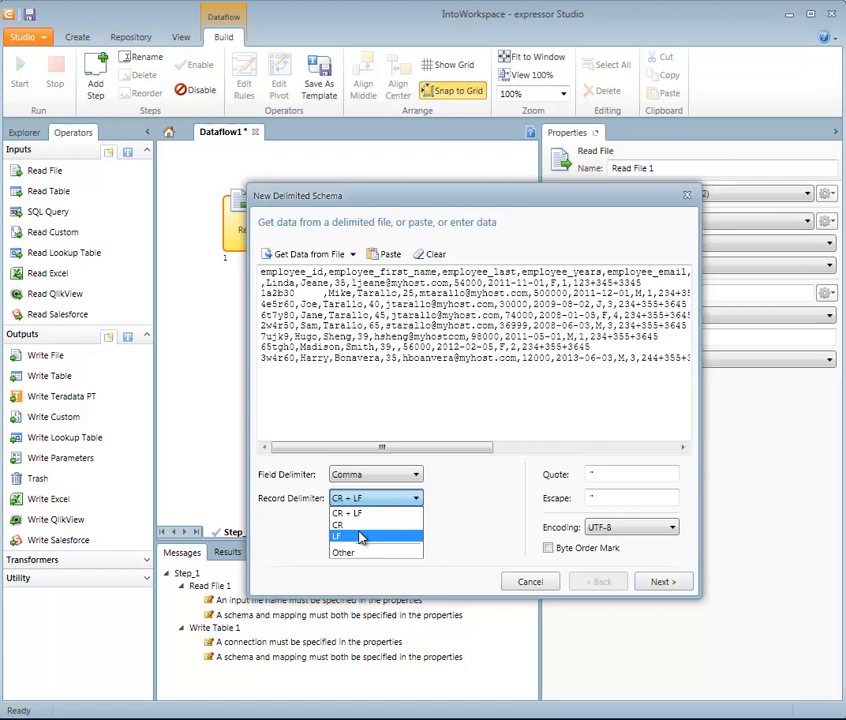
{"action": "left_click", "coordinate": [361, 538]}
{"action": "left_click", "coordinate": [355, 498]}
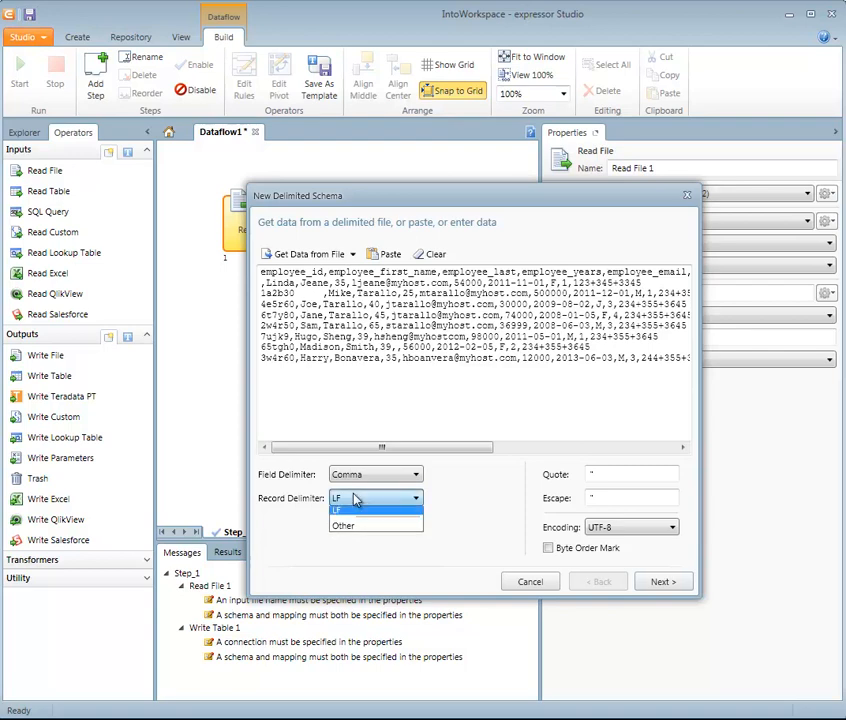
{"action": "left_click", "coordinate": [352, 513]}
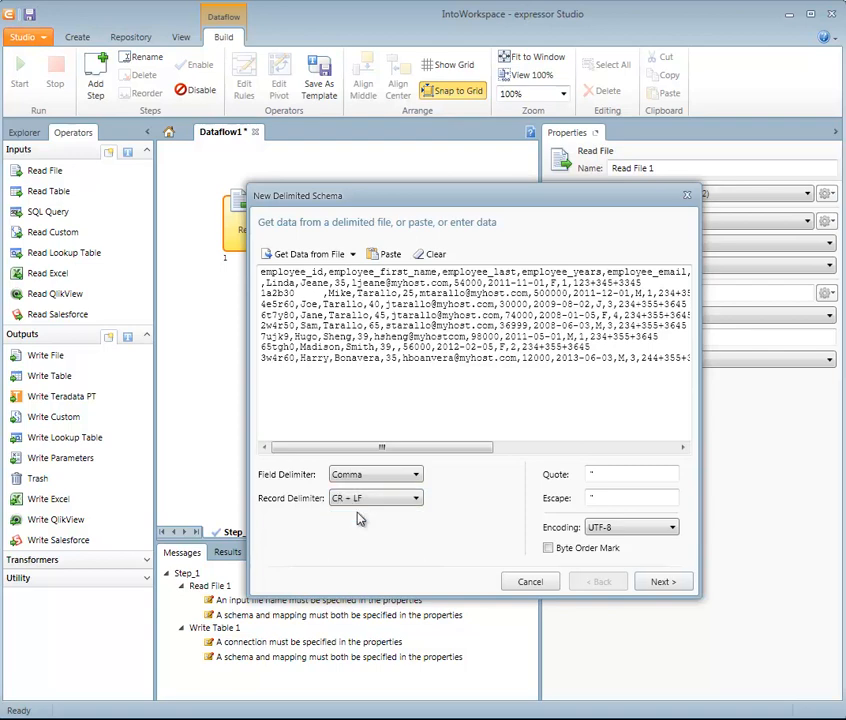
Name the fields from the header row and save the schema as DelimitedSchema1
{"action": "left_click", "coordinate": [670, 582]}
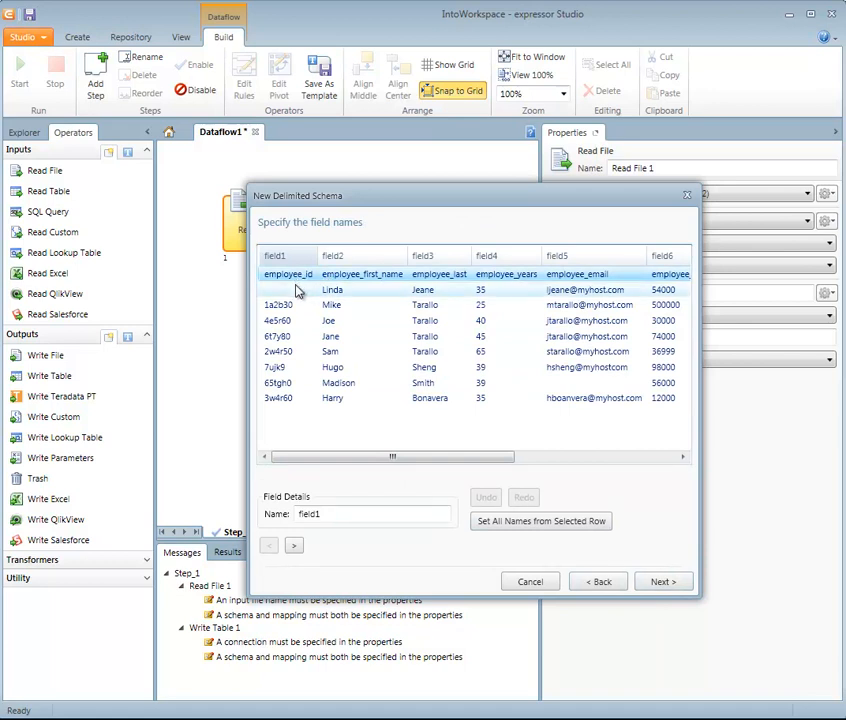
{"action": "left_click", "coordinate": [506, 521]}
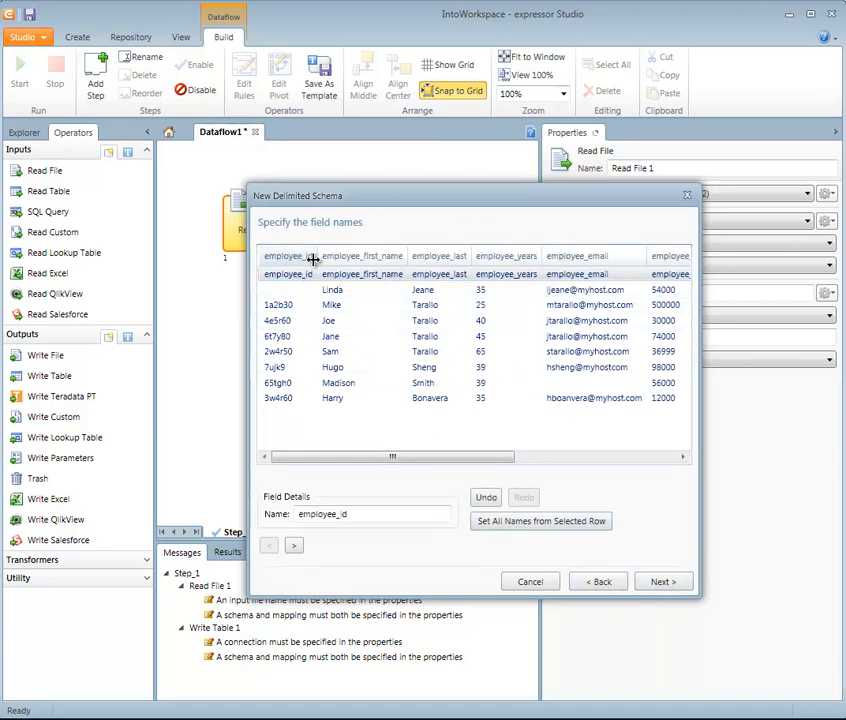
{"action": "left_click_drag", "start_coordinate": [319, 258], "coordinate": [330, 262]}
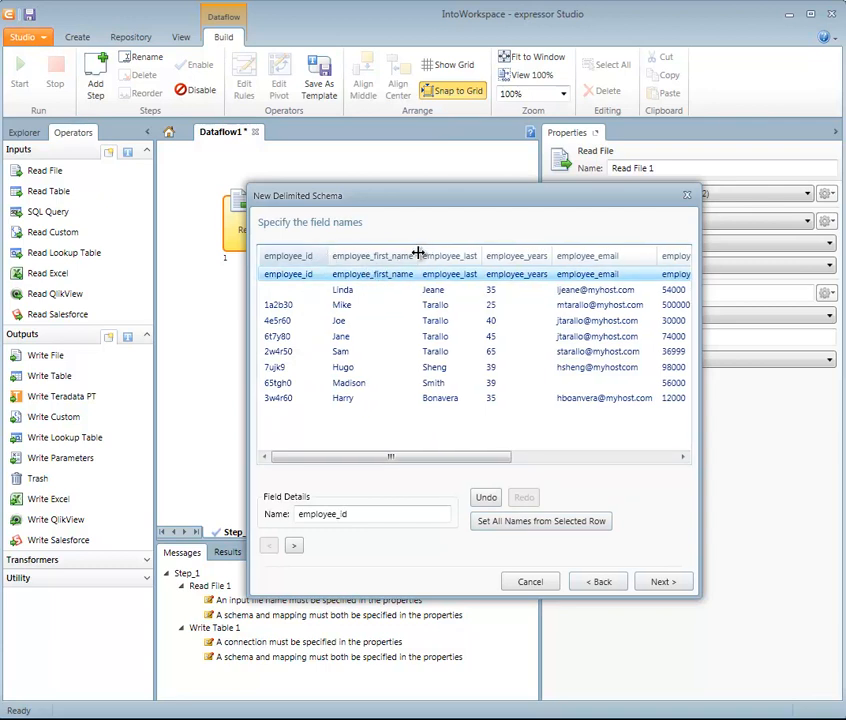
{"action": "left_click_drag", "start_coordinate": [421, 257], "coordinate": [428, 257]}
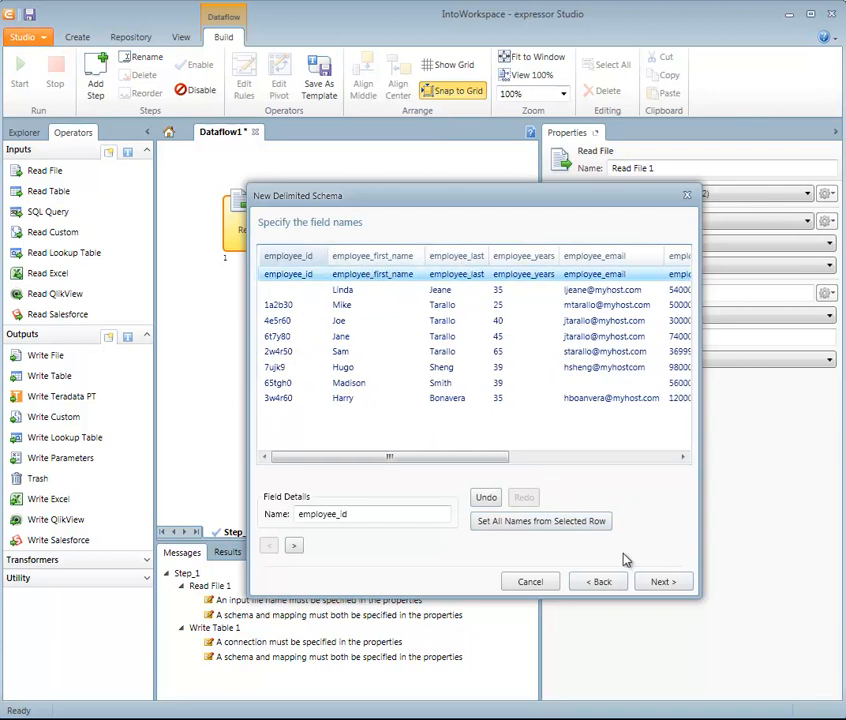
{"action": "left_click", "coordinate": [672, 581]}
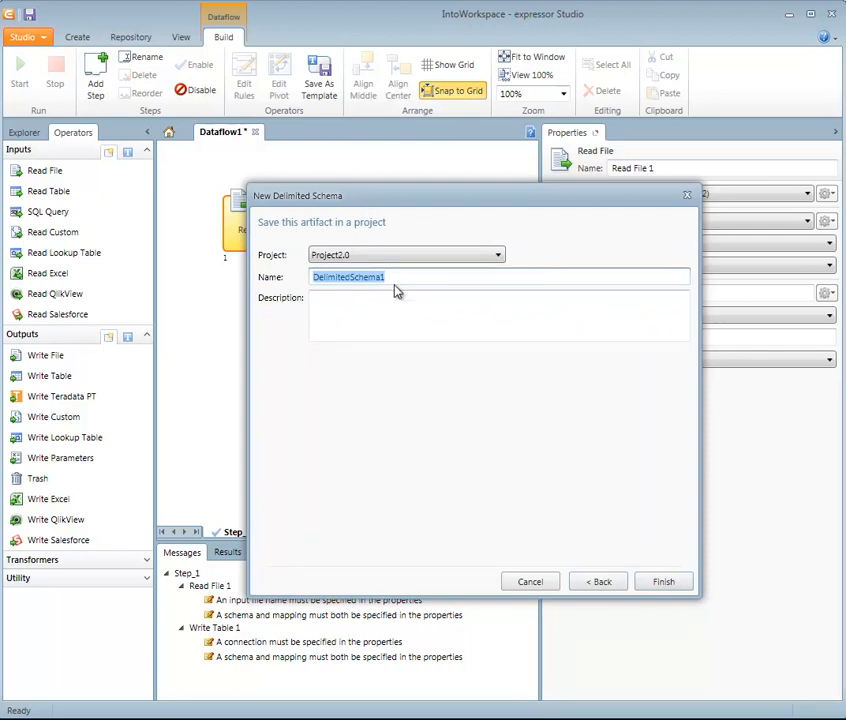
{"action": "left_click", "coordinate": [664, 581]}
Set Read File 1 to skip 1 header row
{"action": "left_click", "coordinate": [620, 341]}
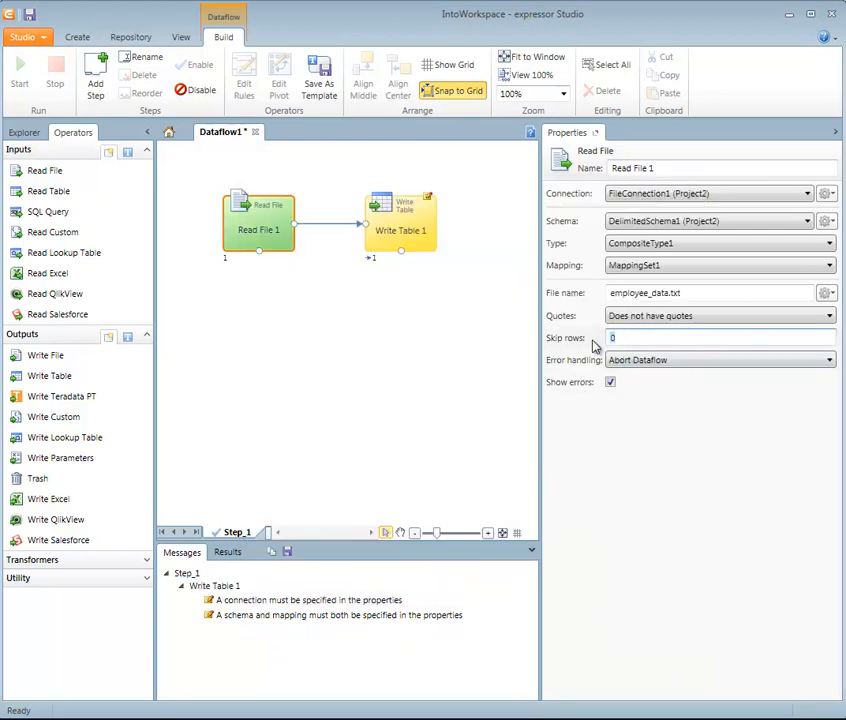
{"action": "type", "text": "1"}
{"action": "left_click", "coordinate": [282, 246]}
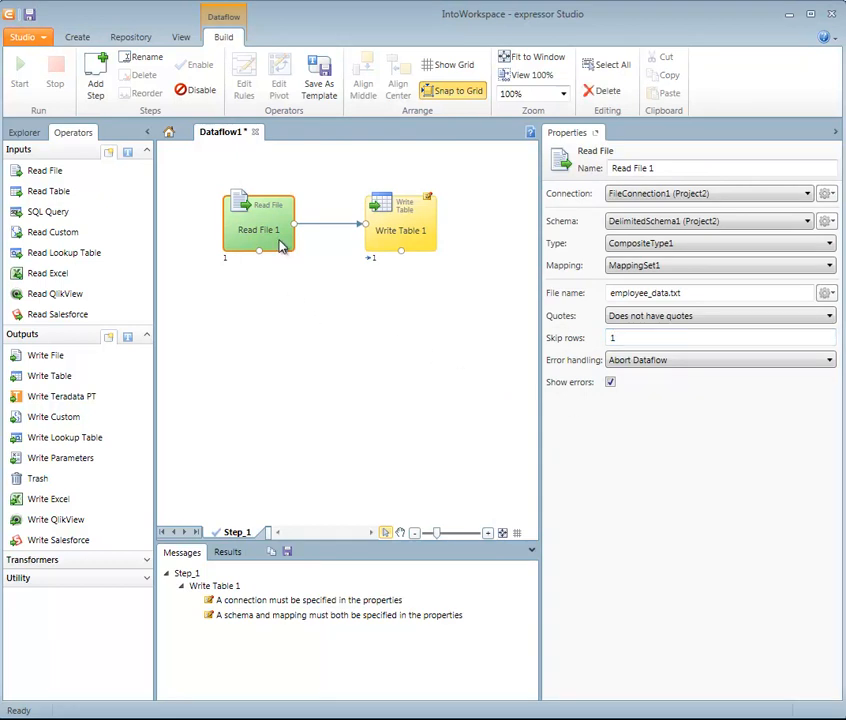
Connect Write Table 1 to DatabaseConnection1 and start a new table schema
{"action": "left_click", "coordinate": [407, 246]}
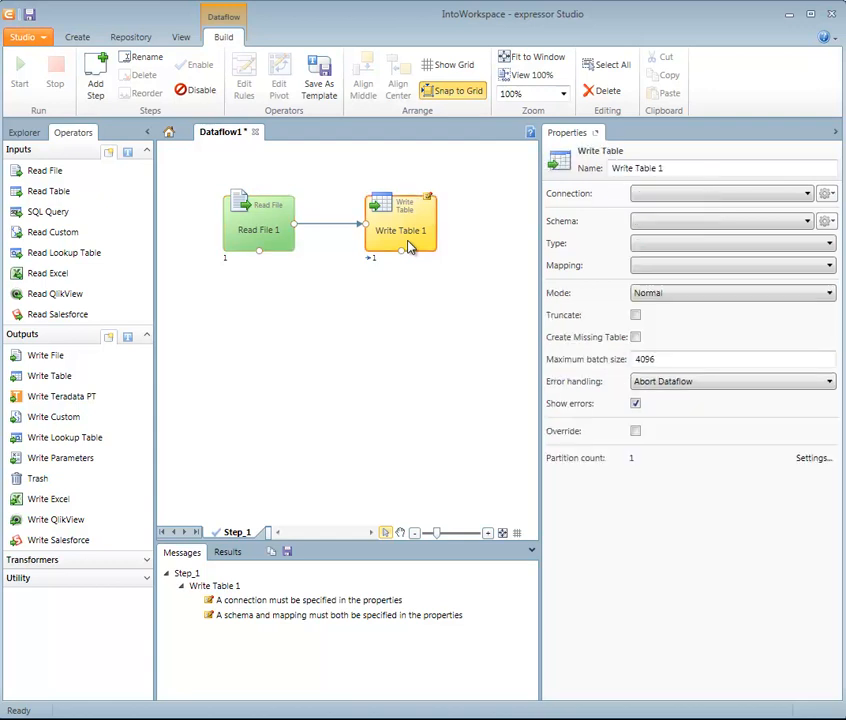
{"action": "left_click", "coordinate": [808, 194]}
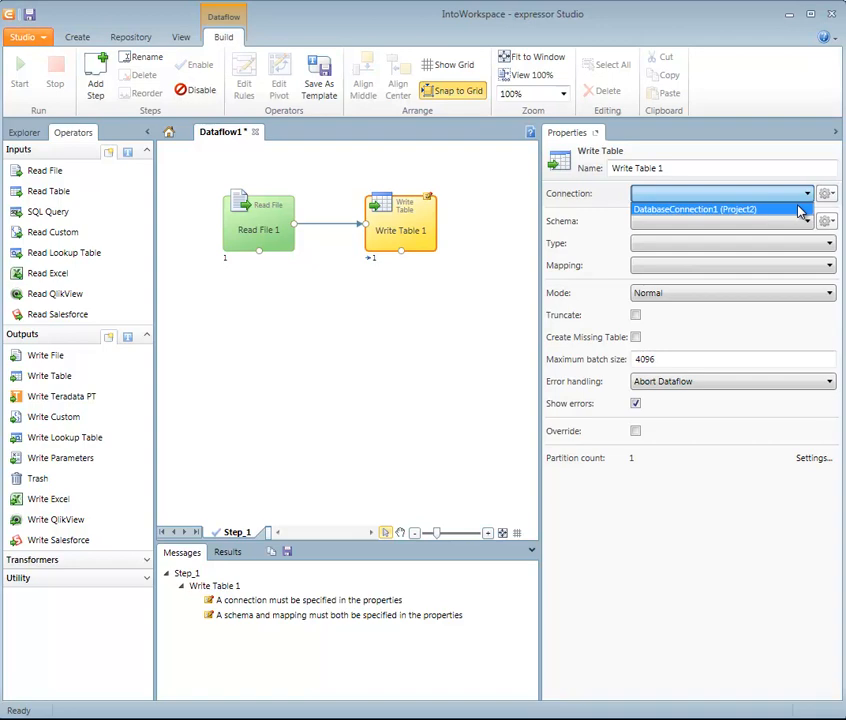
{"action": "left_click", "coordinate": [798, 210]}
{"action": "left_click", "coordinate": [825, 220]}
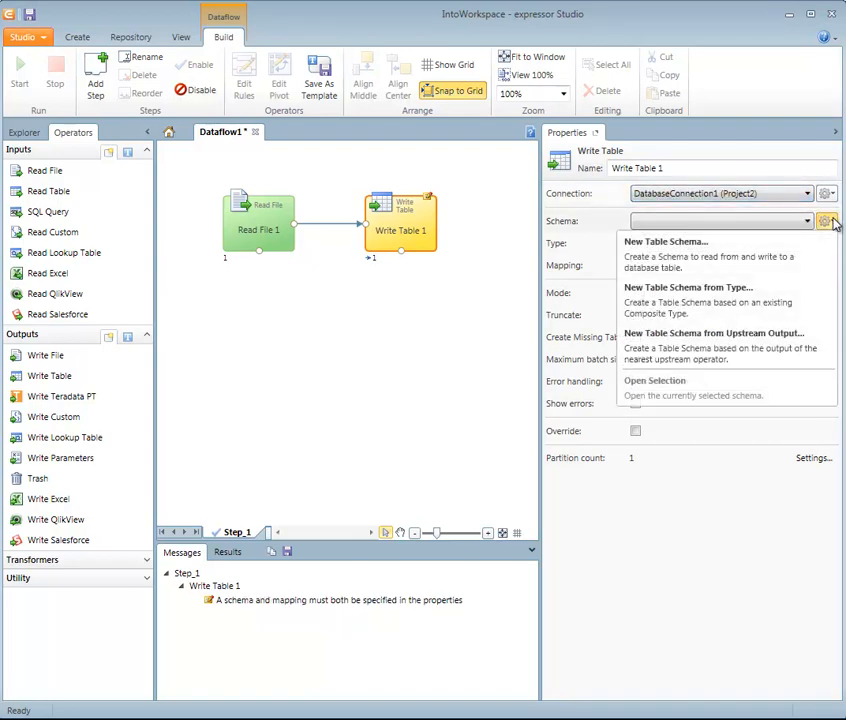
{"action": "left_click", "coordinate": [815, 249]}
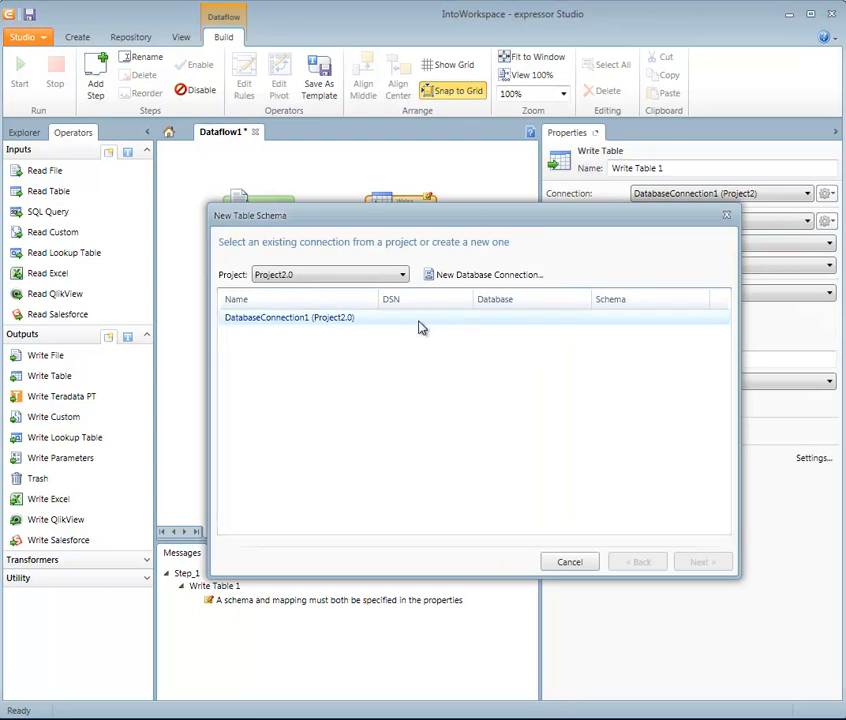
Build a table schema from the dbo employee table and name it expressor_dbo_employee_mssql
{"action": "left_click", "coordinate": [310, 320]}
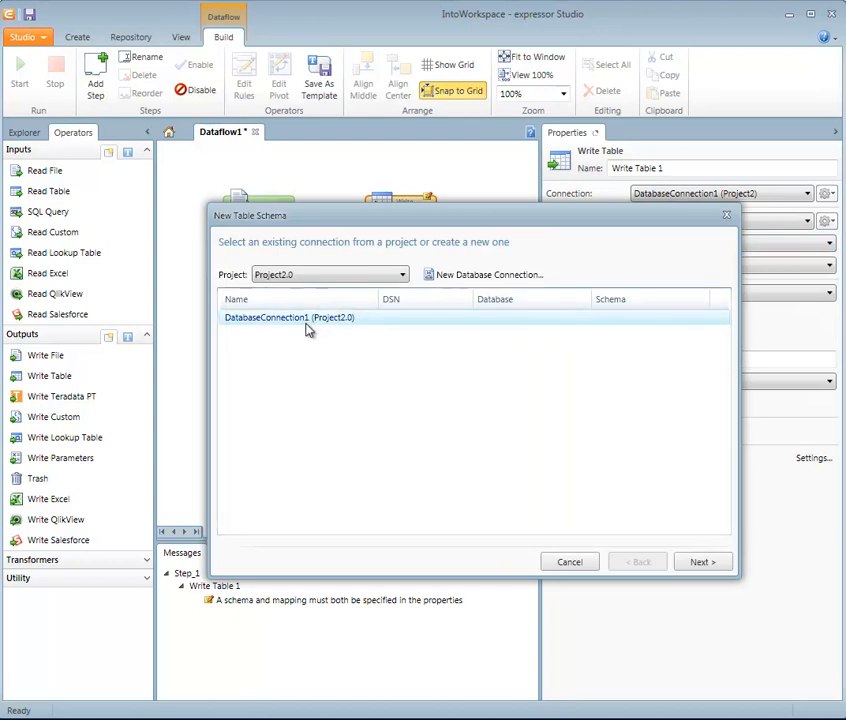
{"action": "left_click", "coordinate": [702, 562]}
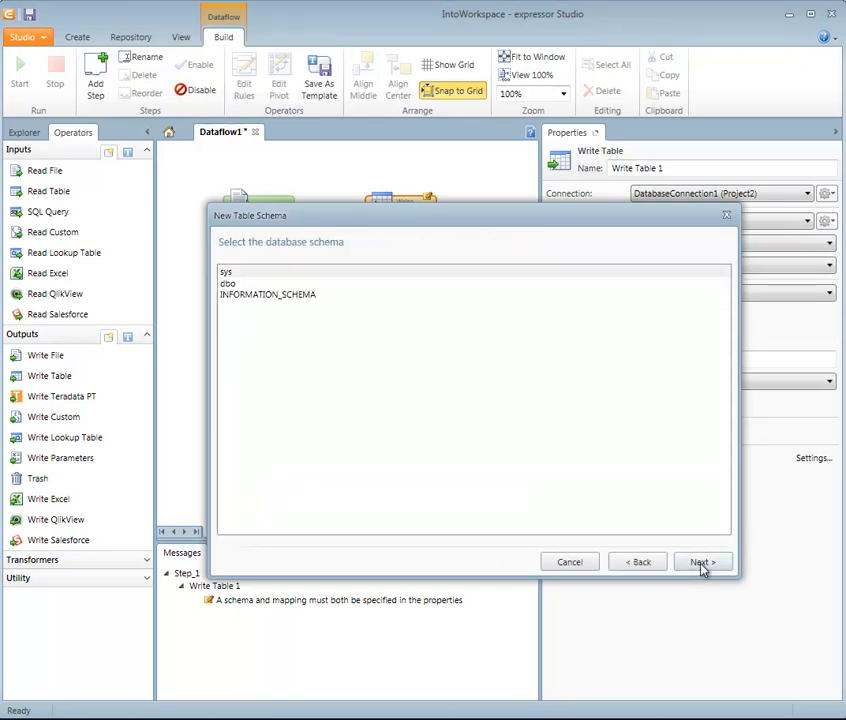
{"action": "left_click", "coordinate": [259, 286]}
{"action": "double_click", "coordinate": [259, 286]}
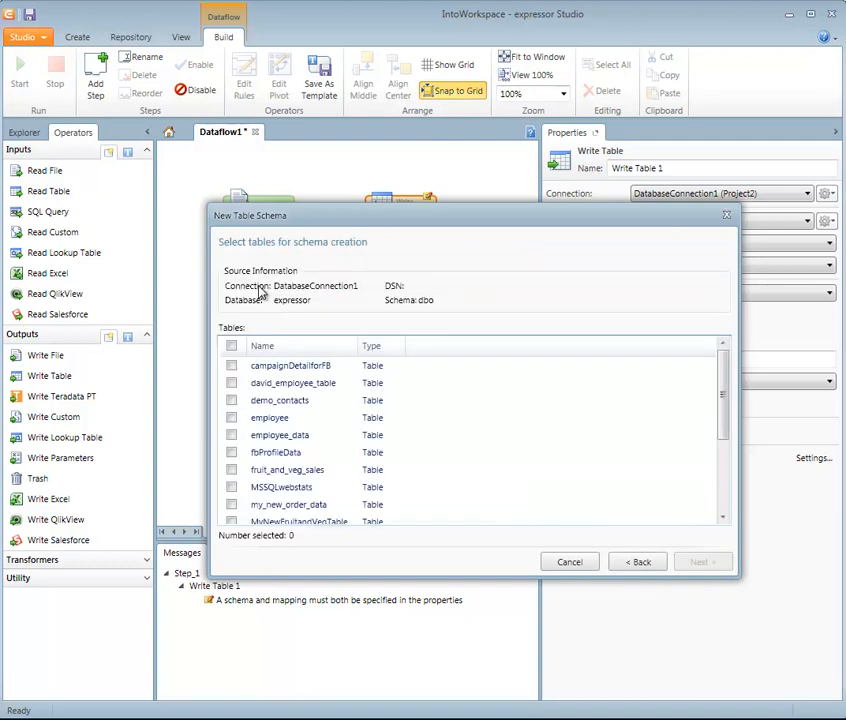
{"action": "left_click", "coordinate": [231, 417]}
{"action": "left_click", "coordinate": [700, 563]}
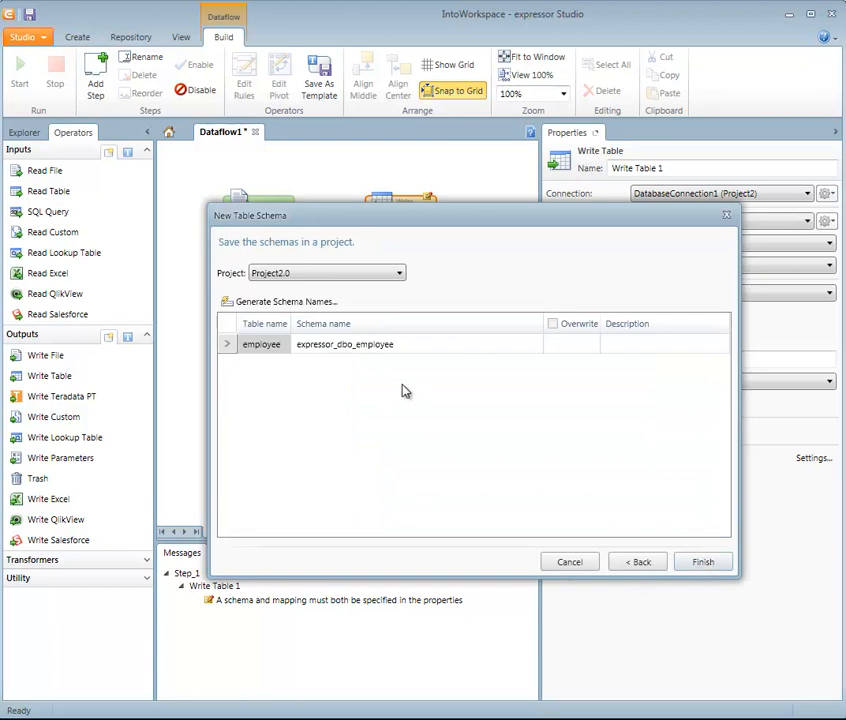
{"action": "left_click", "coordinate": [408, 351]}
{"action": "left_click", "coordinate": [409, 347]}
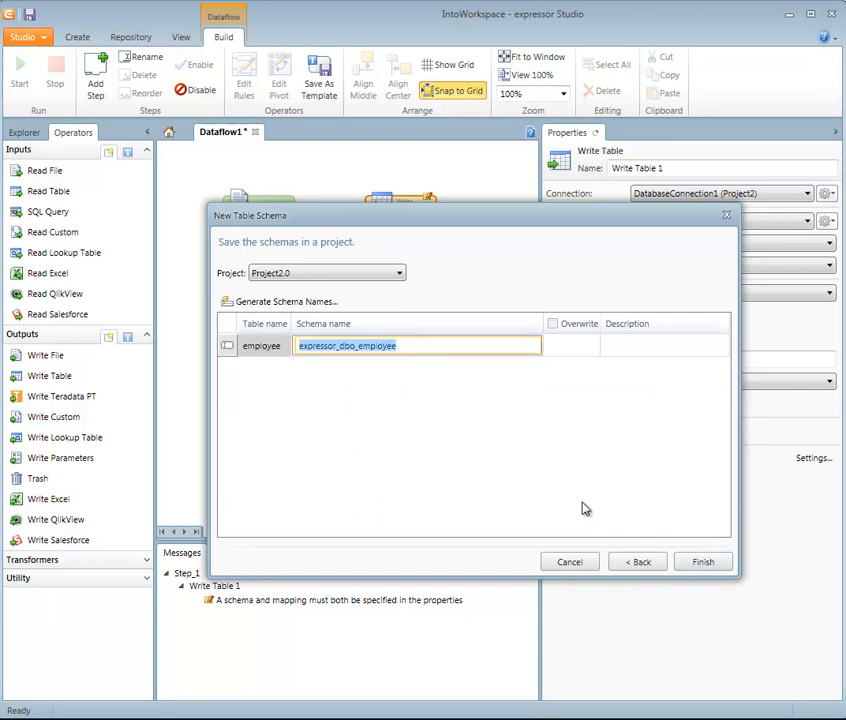
{"action": "key", "text": "End"}
{"action": "type", "text": "_m"}
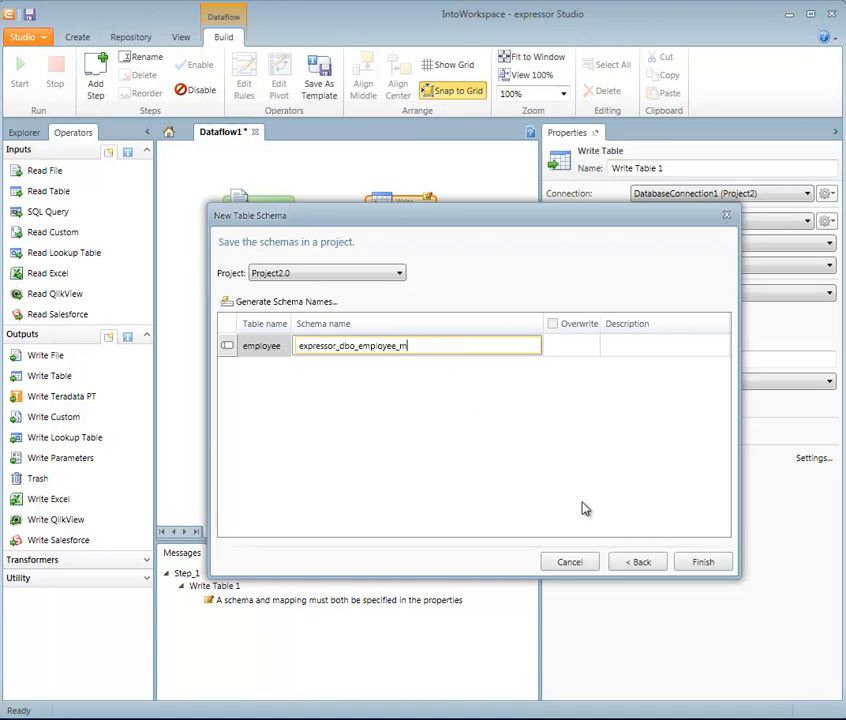
{"action": "type", "text": "ssql"}
{"action": "left_click", "coordinate": [701, 562]}
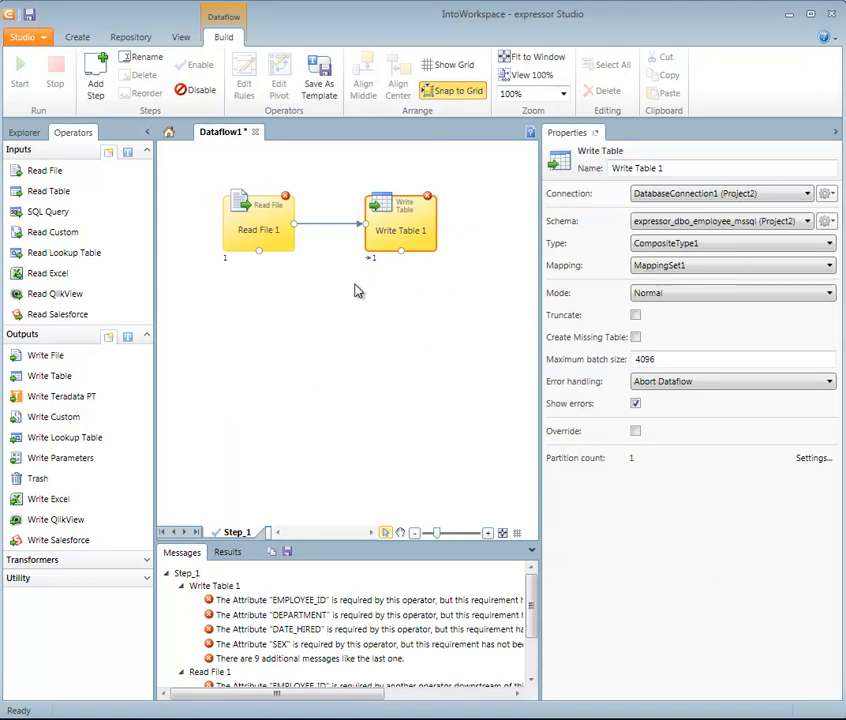
Widen the canvas and Messages panel, then compare Read File 1 and Write Table 1 properties
{"action": "mouse_move", "coordinate": [540, 316]}
{"action": "left_click_drag", "start_coordinate": [540, 316], "coordinate": [600, 325]}
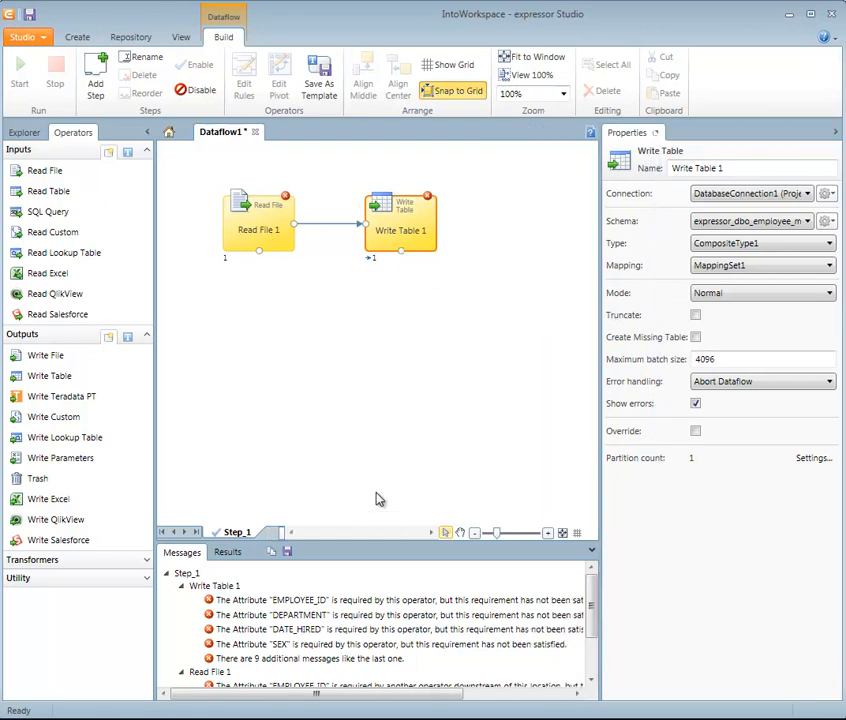
{"action": "left_click_drag", "start_coordinate": [360, 544], "coordinate": [349, 370]}
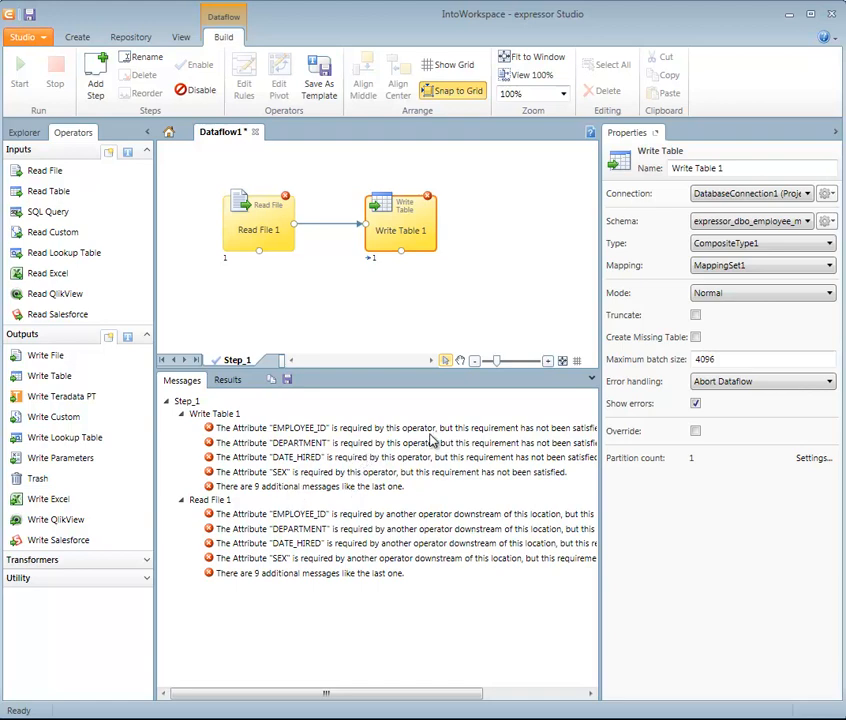
{"action": "mouse_move", "coordinate": [390, 693]}
{"action": "left_mouse_down"}
{"action": "mouse_move", "coordinate": [432, 691]}
{"action": "mouse_move", "coordinate": [390, 693]}
{"action": "left_mouse_up"}
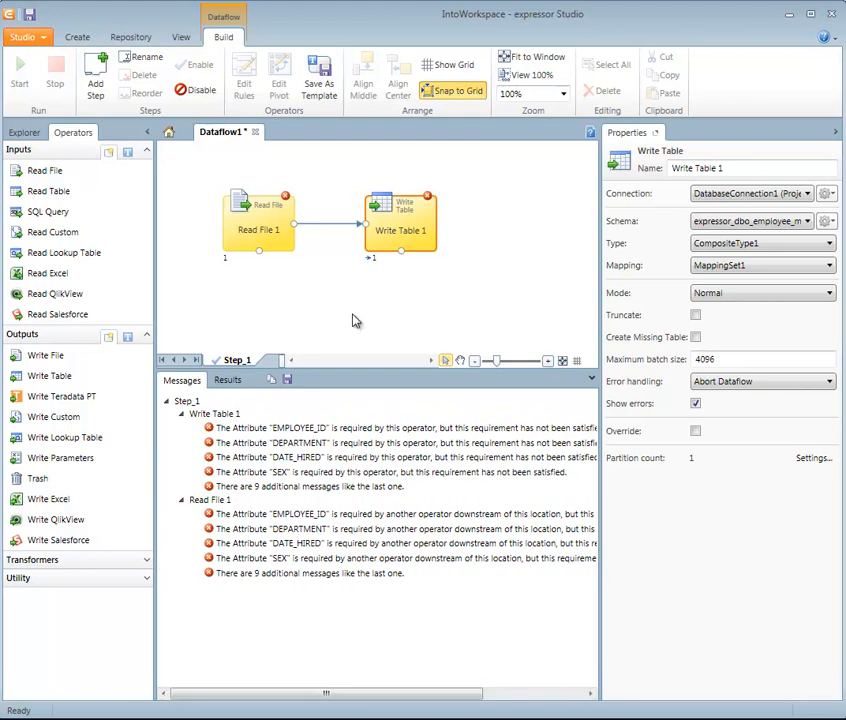
{"action": "left_click", "coordinate": [276, 247]}
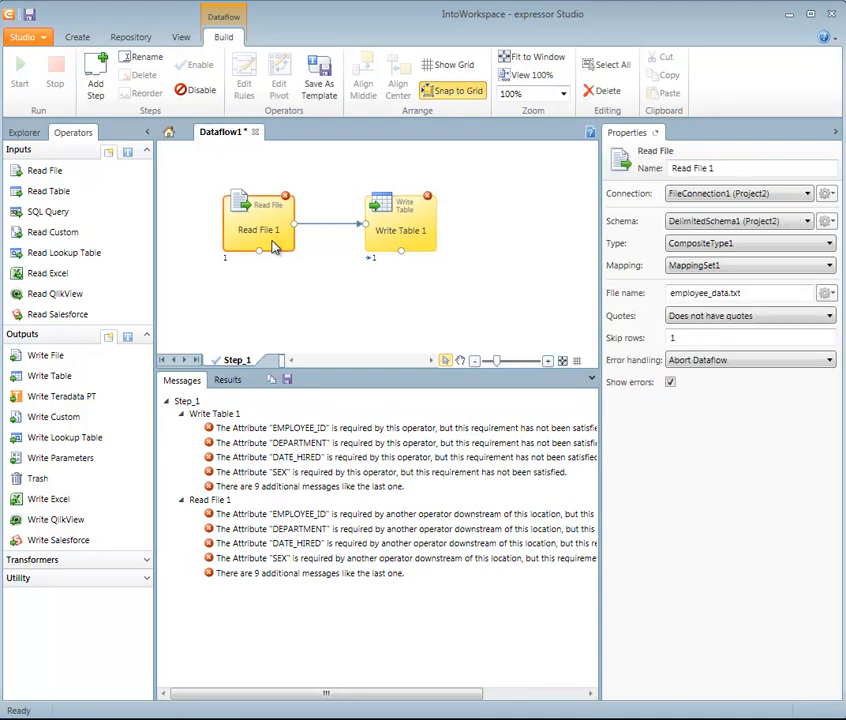
{"action": "left_click", "coordinate": [398, 238]}
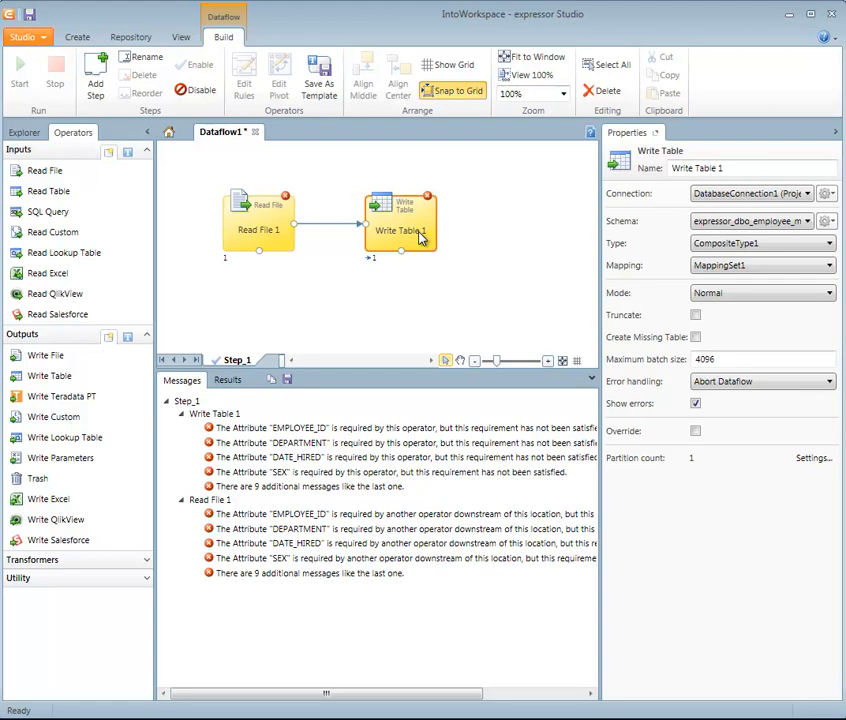
{"action": "left_click", "coordinate": [827, 221]}
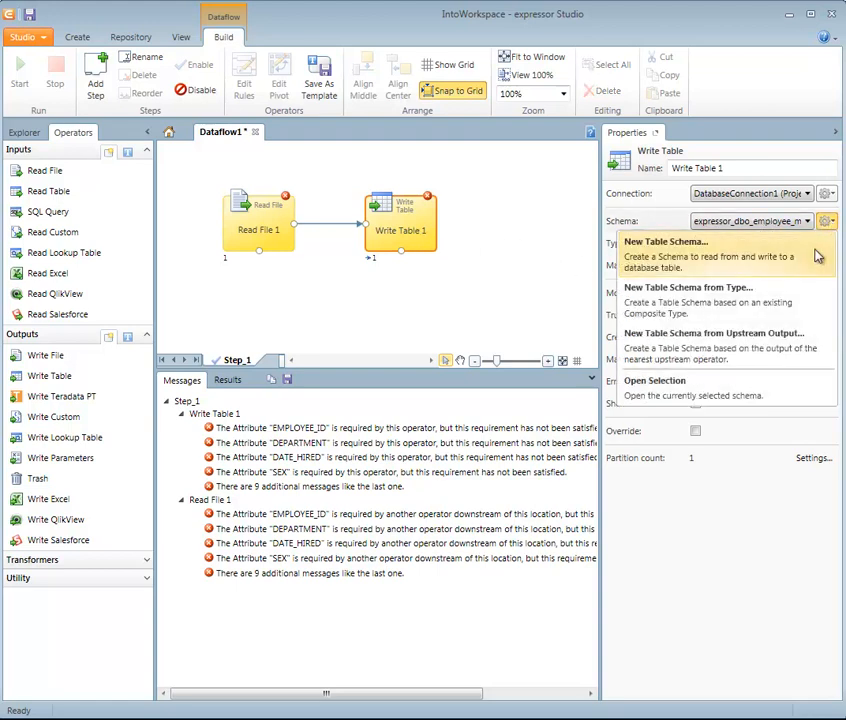
Open expressor_dbo_employee_mssql and widen its Name column to view the CompositeType1 mappings
{"action": "left_click", "coordinate": [785, 390]}
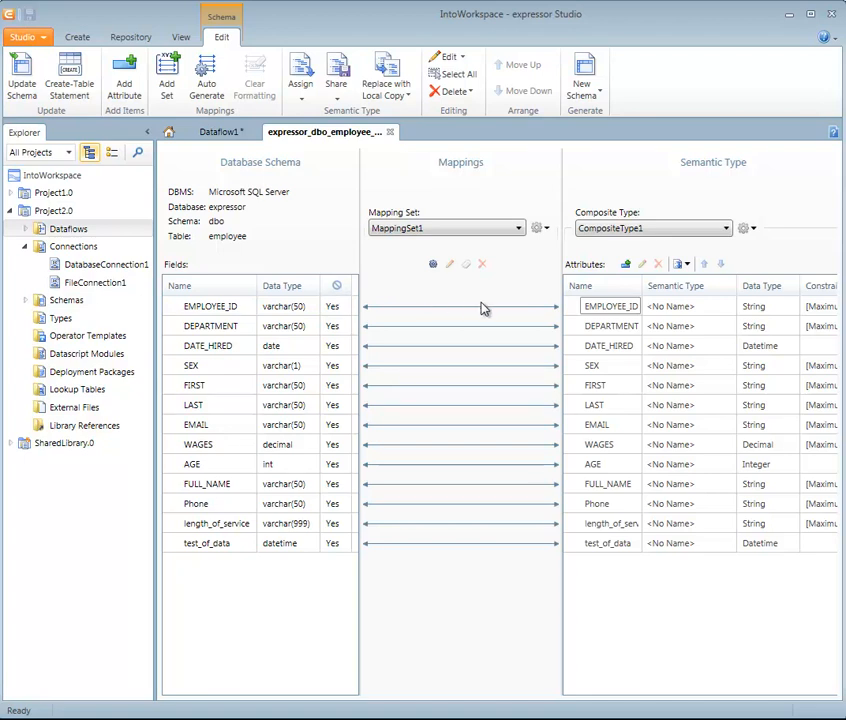
{"action": "left_click_drag", "start_coordinate": [648, 288], "coordinate": [658, 288]}
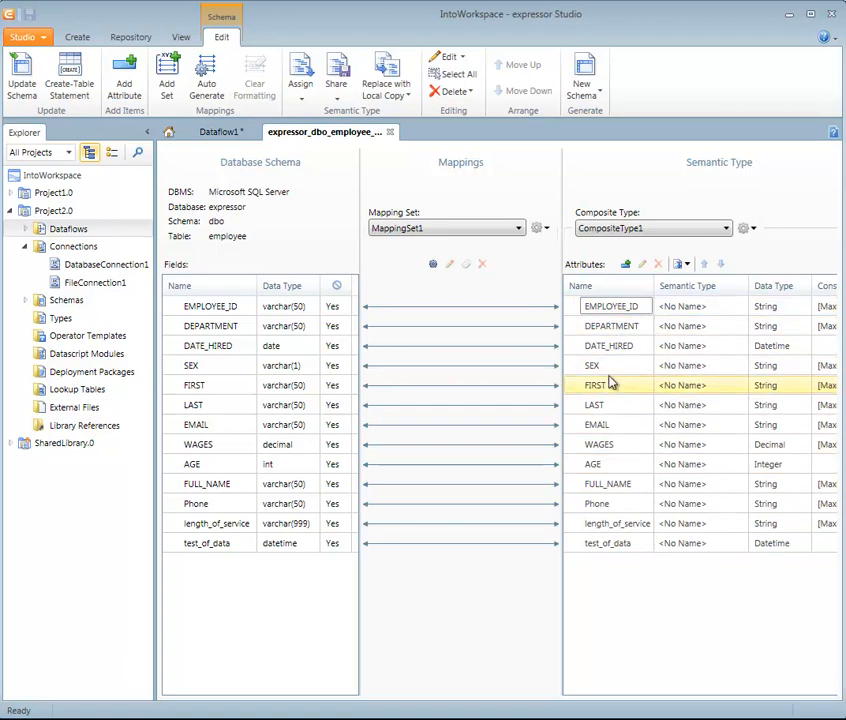
Share CompositeType1 to Project2.0 under the name SharedCompositeTypeFromMSSQL
{"action": "left_click", "coordinate": [338, 95]}
{"action": "left_click", "coordinate": [366, 113]}
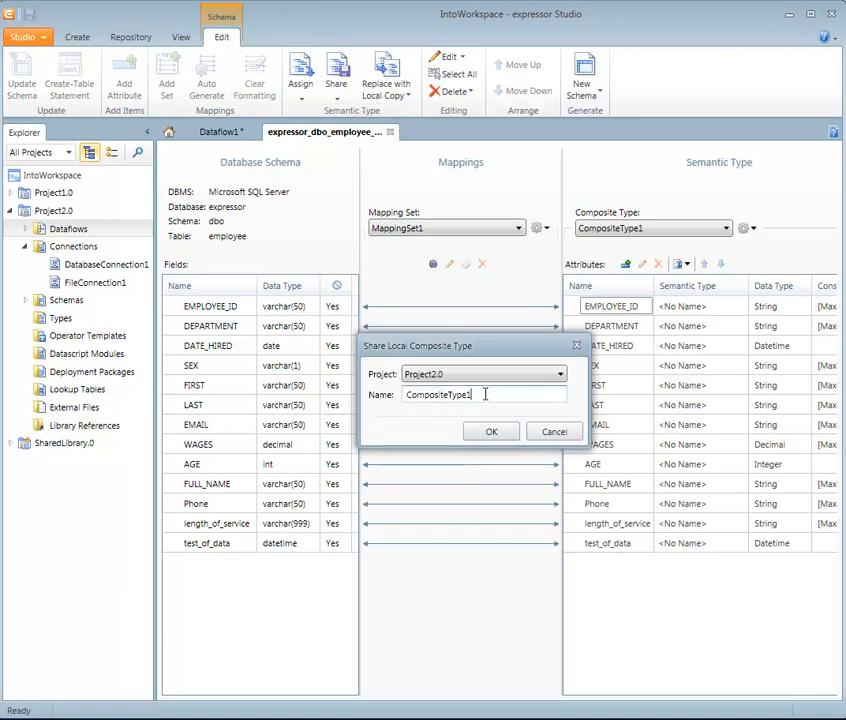
{"action": "key", "text": "Home"}
{"action": "key", "text": "shift+End"}
{"action": "key", "text": "End"}
{"action": "key", "text": "BackSpace"}
{"action": "key", "text": "Home"}
{"action": "type", "text": "Shared"}
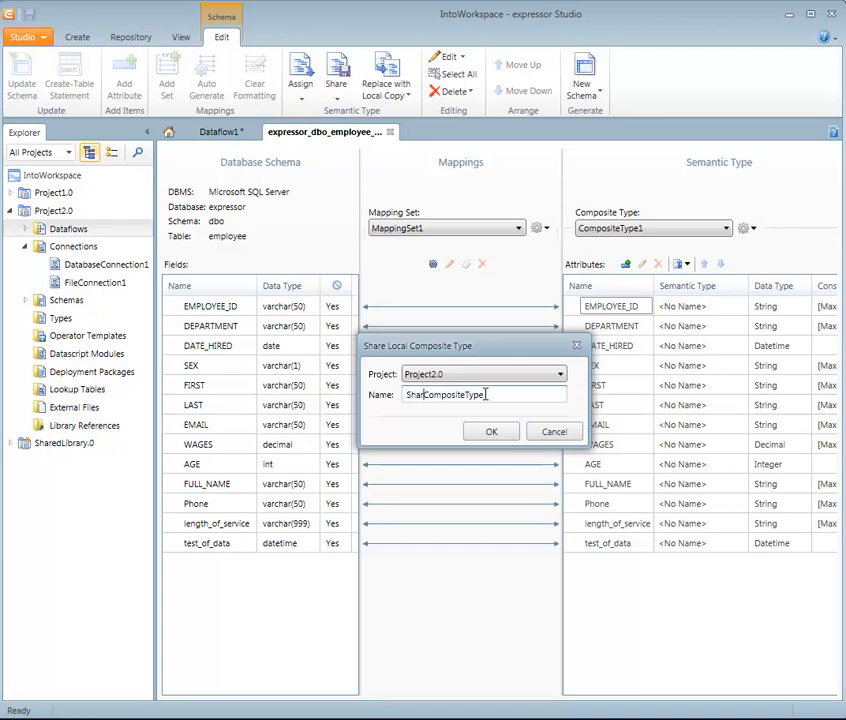
{"action": "key", "text": "End"}
{"action": "type", "text": "From"}
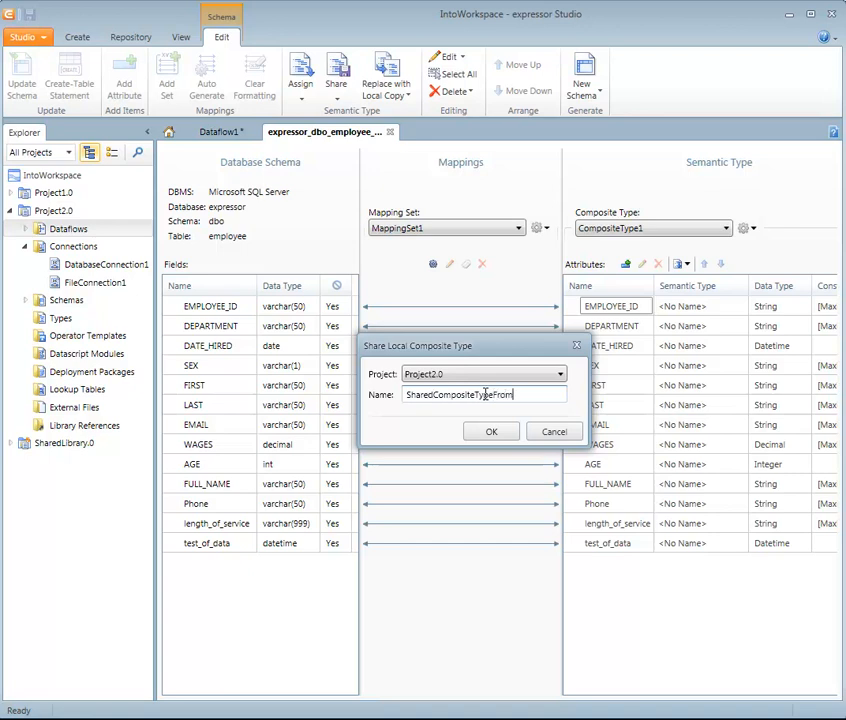
{"action": "type", "text": "MSSQL"}
{"action": "left_click", "coordinate": [493, 431]}
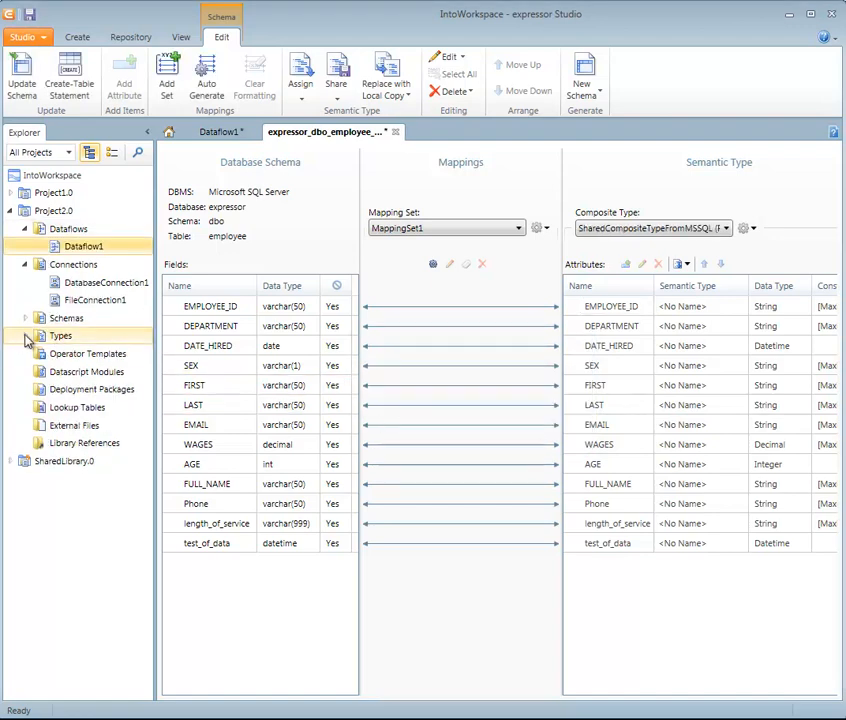
Inspect SharedCompositeTypeFromMSSQL's EMPLOYEE_ID attribute (String, Escalate) without changing it
{"action": "left_click", "coordinate": [25, 336]}
{"action": "double_click", "coordinate": [99, 358]}
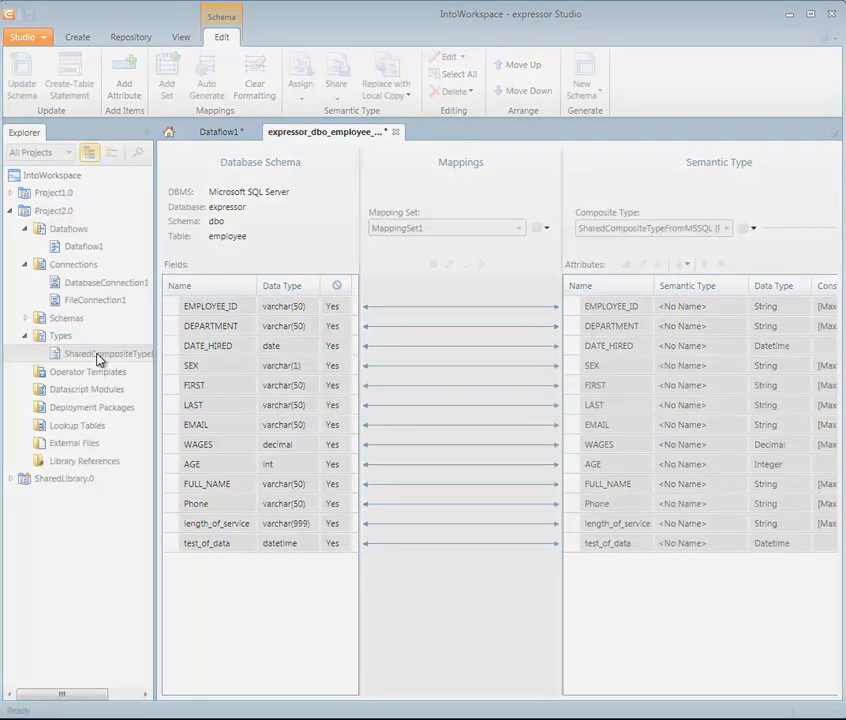
{"action": "left_click_drag", "start_coordinate": [240, 177], "coordinate": [264, 177]}
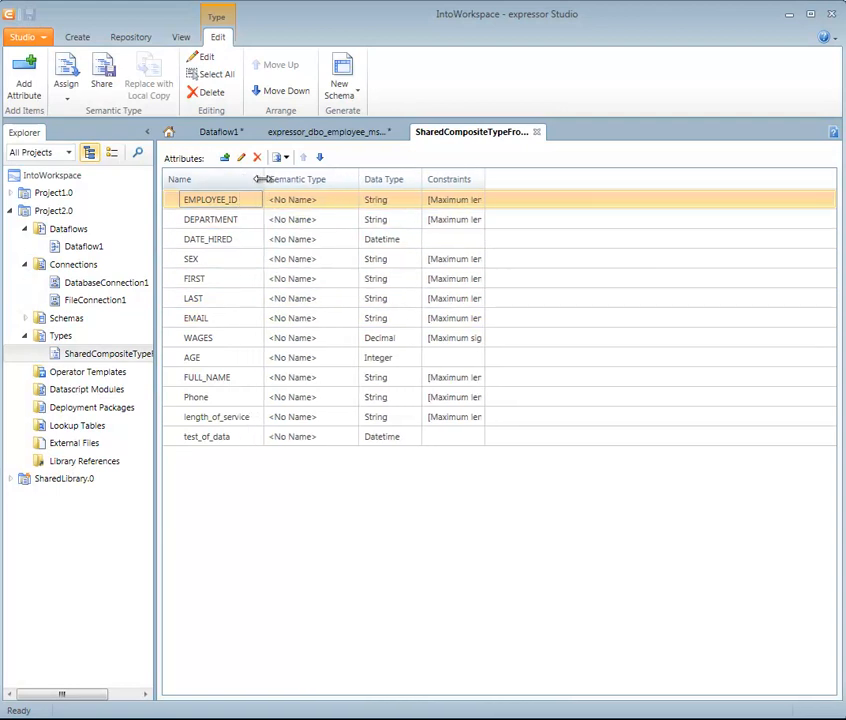
{"action": "double_click", "coordinate": [236, 201]}
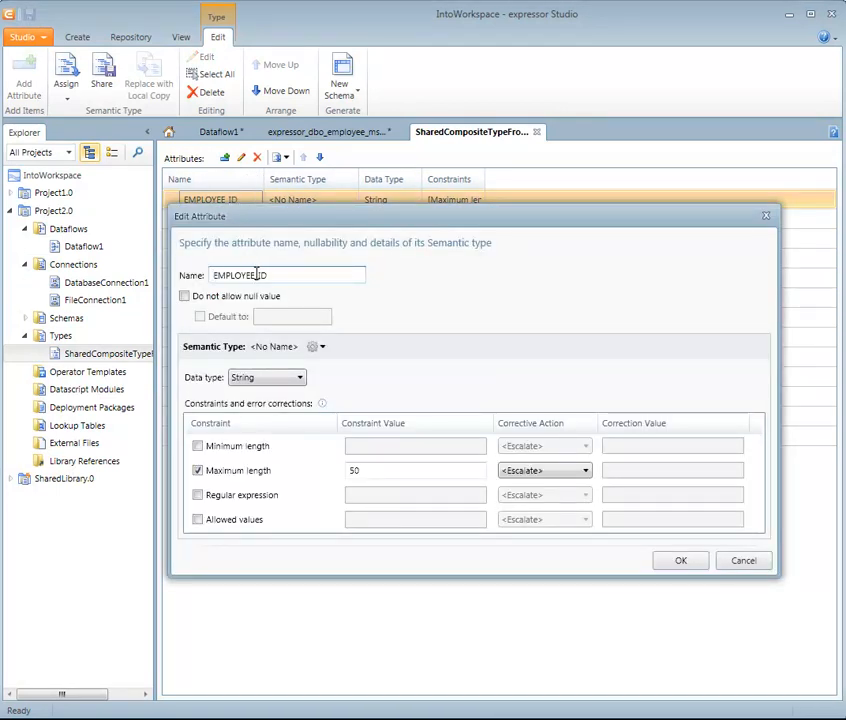
{"action": "left_click_drag", "start_coordinate": [293, 277], "coordinate": [185, 268]}
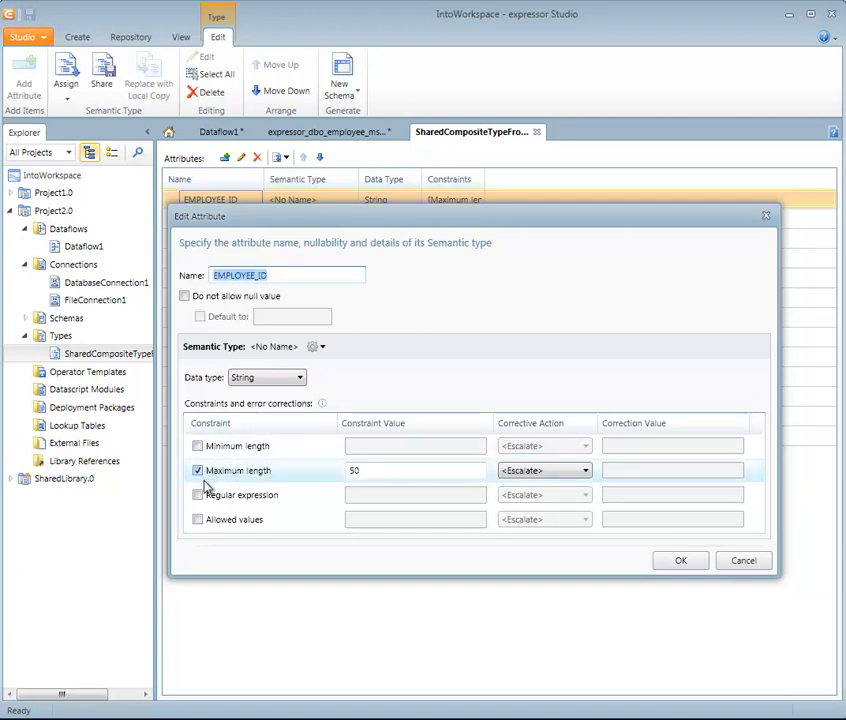
{"action": "left_click", "coordinate": [262, 378]}
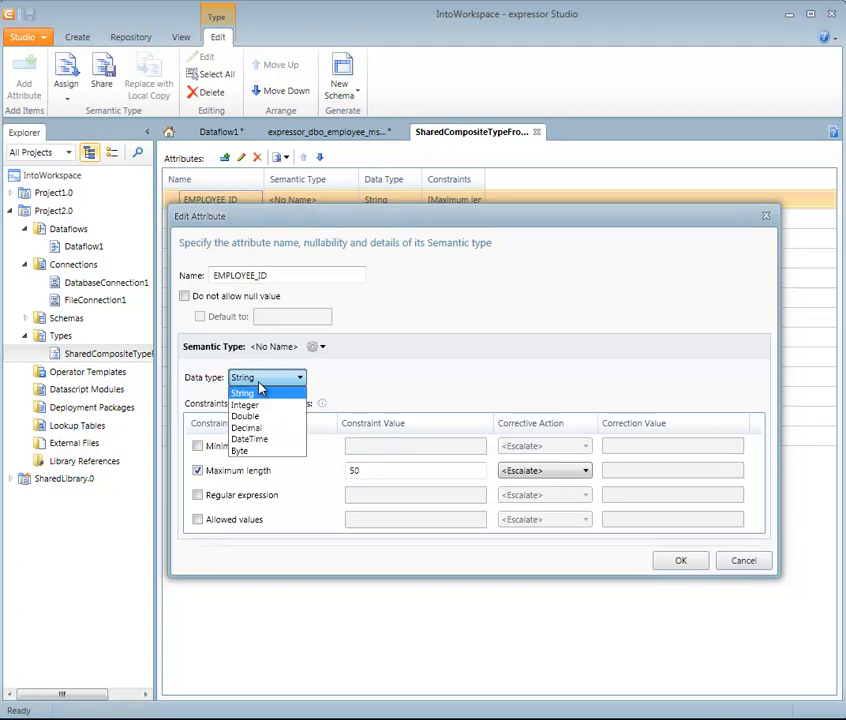
{"action": "left_click", "coordinate": [261, 390]}
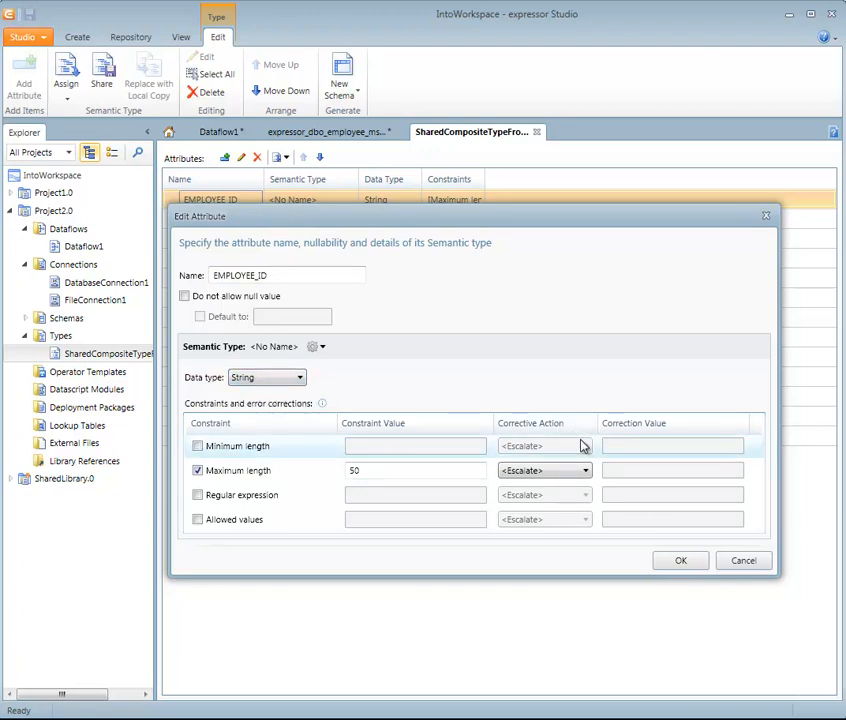
{"action": "left_click", "coordinate": [586, 471]}
{"action": "left_click", "coordinate": [587, 473]}
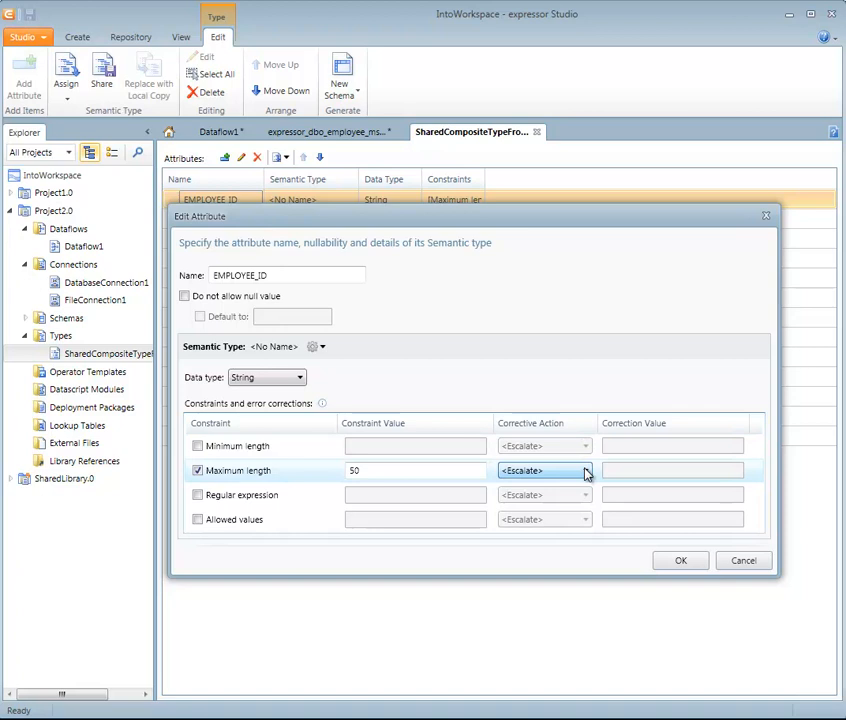
{"action": "left_click", "coordinate": [743, 561]}
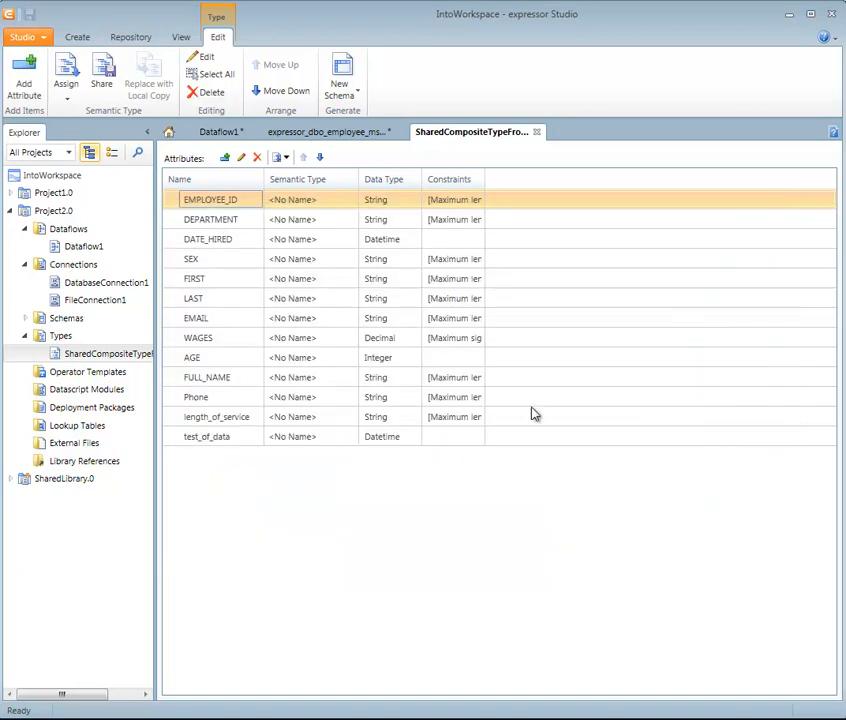
Save the employee table schema and return to the Dataflow1 canvas
{"action": "left_click", "coordinate": [362, 138]}
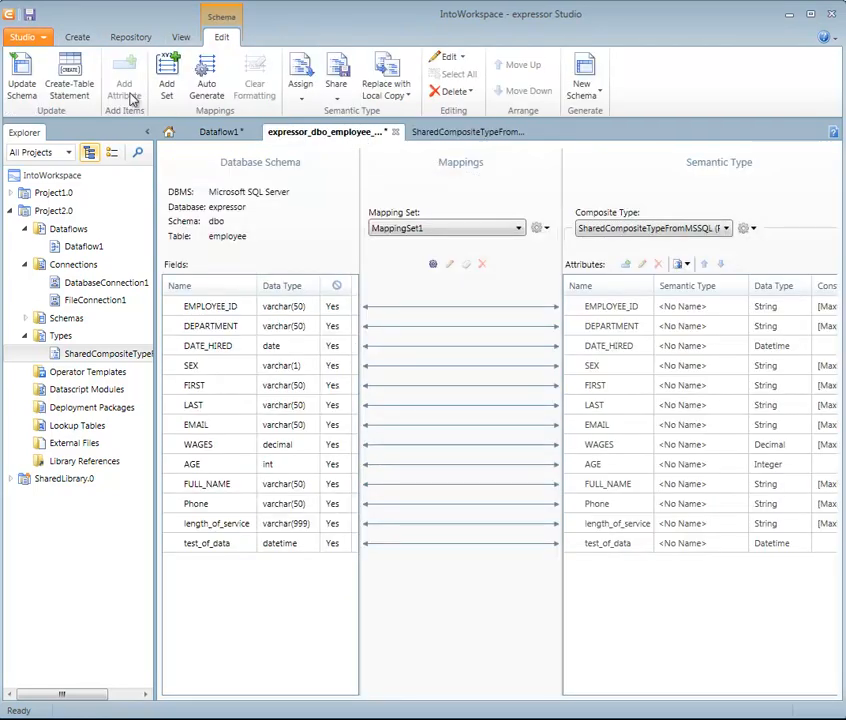
{"action": "left_click", "coordinate": [27, 14]}
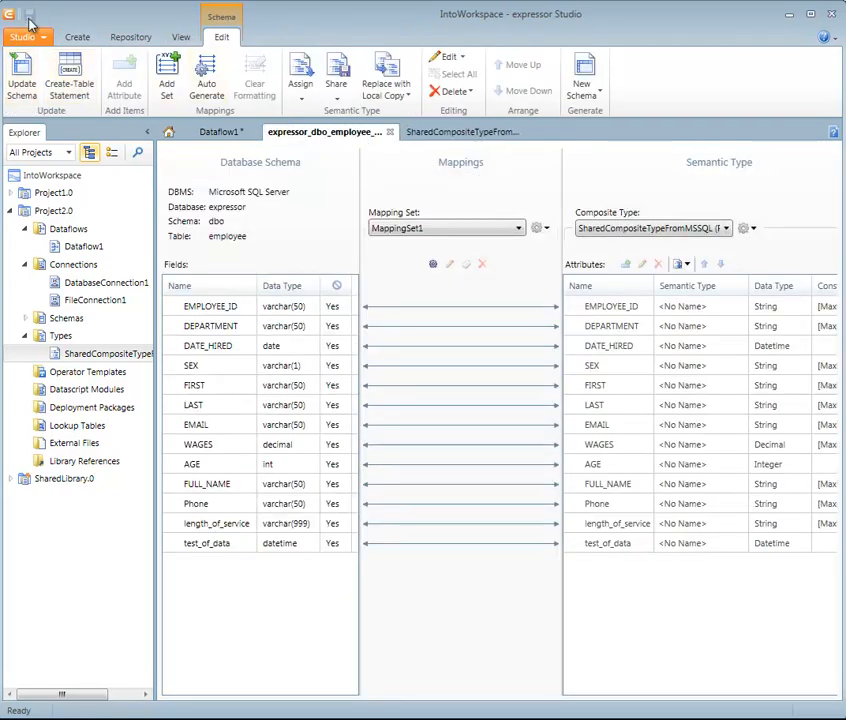
{"action": "left_click", "coordinate": [225, 138]}
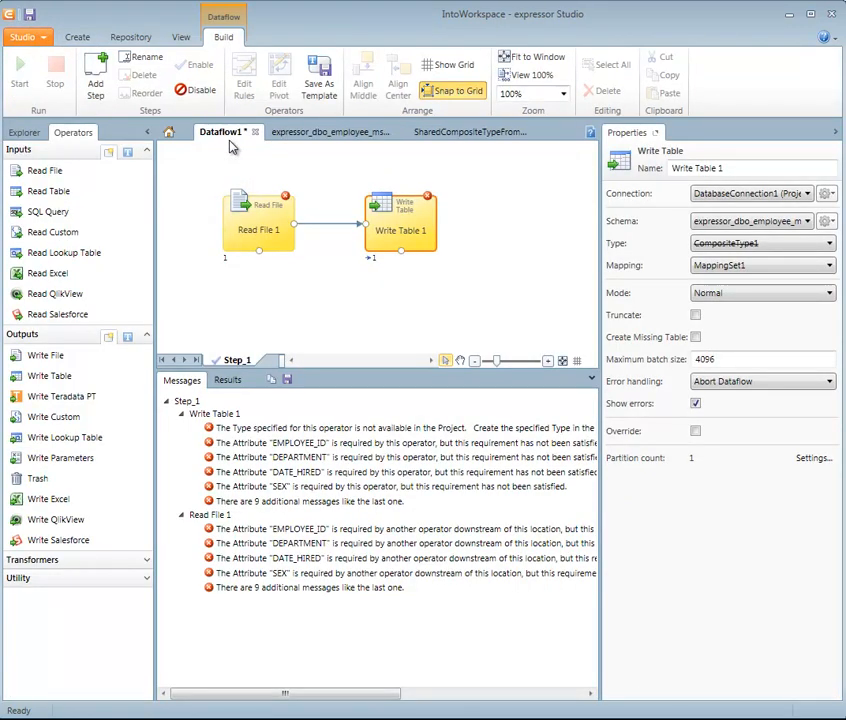
Set Write Table 1's type to SharedCompositeTypeFromMSSQL, then open DelimitedSchema1 from the project's Schemas
{"action": "left_click", "coordinate": [727, 250]}
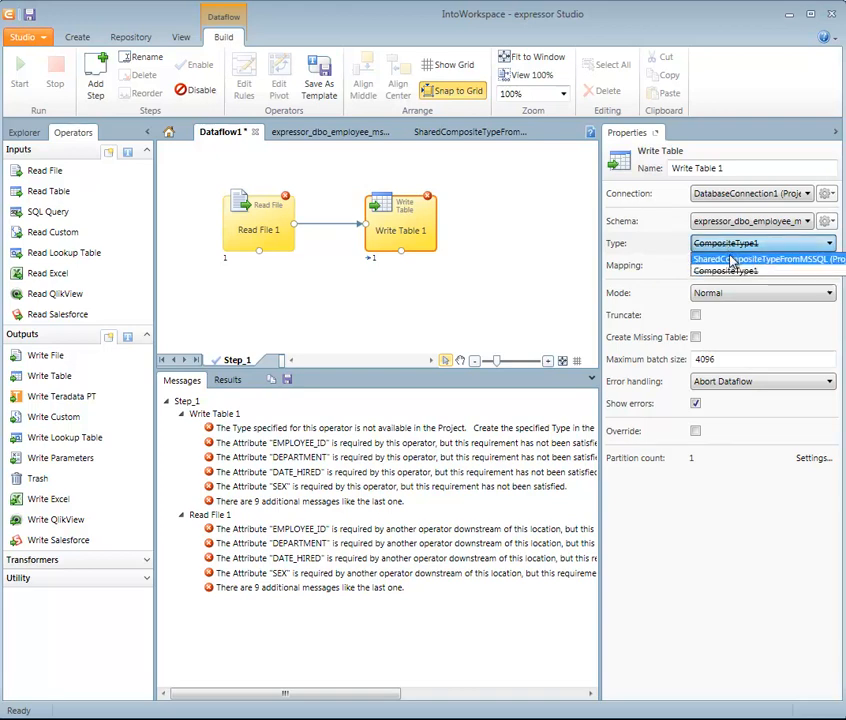
{"action": "left_click", "coordinate": [733, 262]}
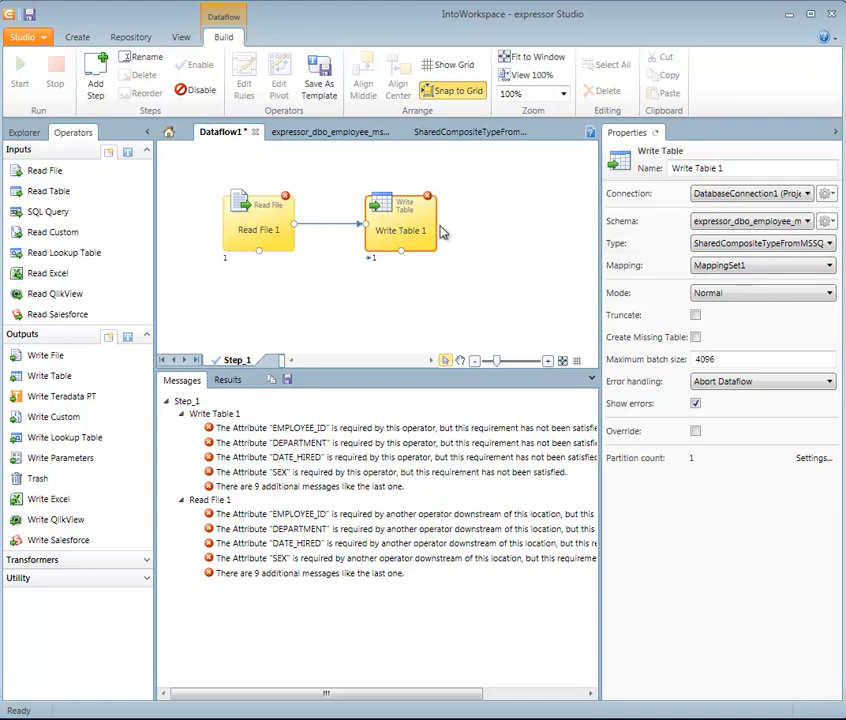
{"action": "left_click", "coordinate": [25, 133]}
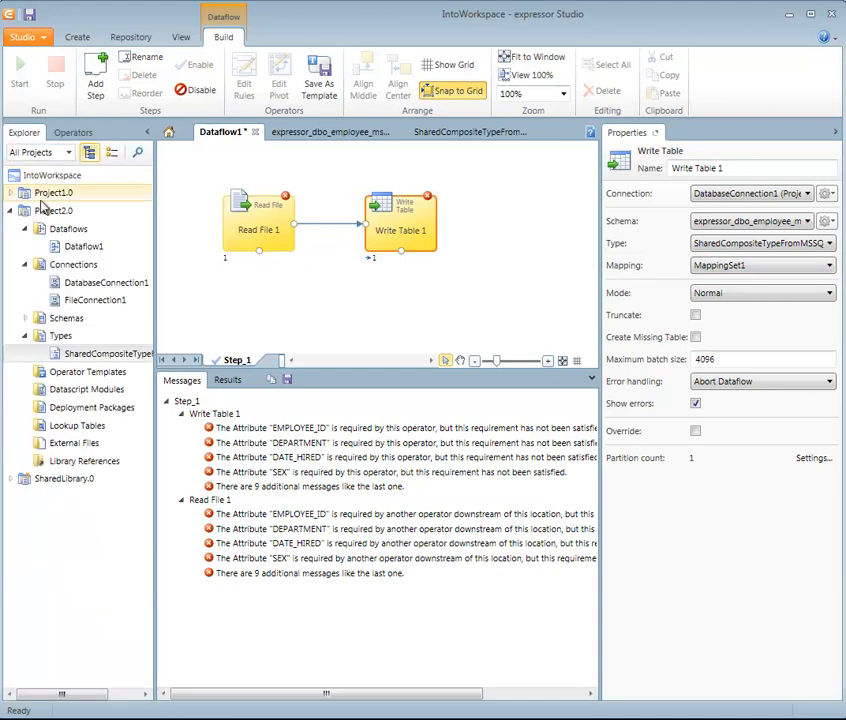
{"action": "left_click", "coordinate": [25, 318]}
{"action": "left_click", "coordinate": [98, 338]}
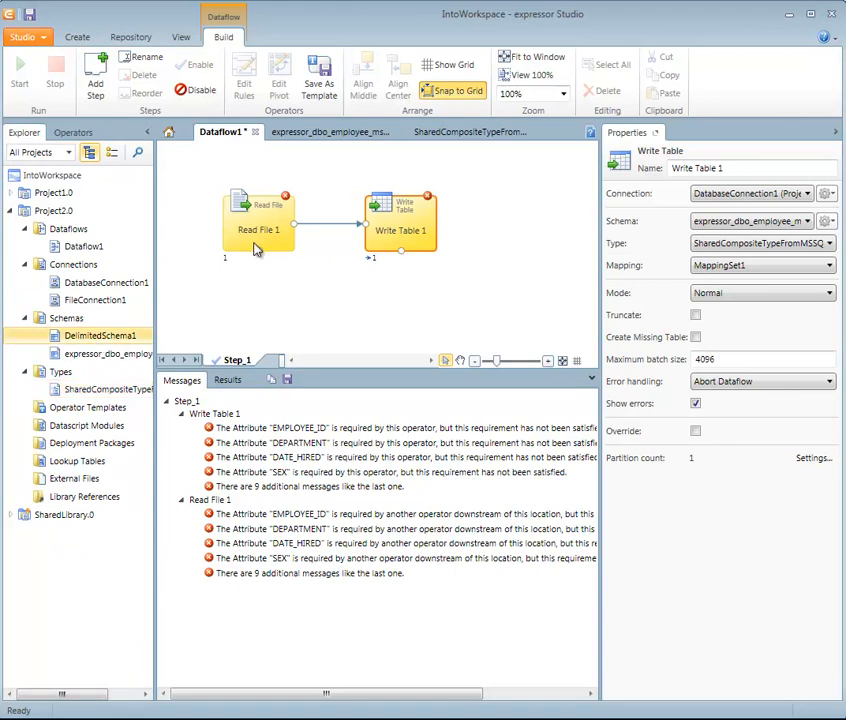
{"action": "left_click", "coordinate": [250, 238]}
{"action": "left_click", "coordinate": [825, 221]}
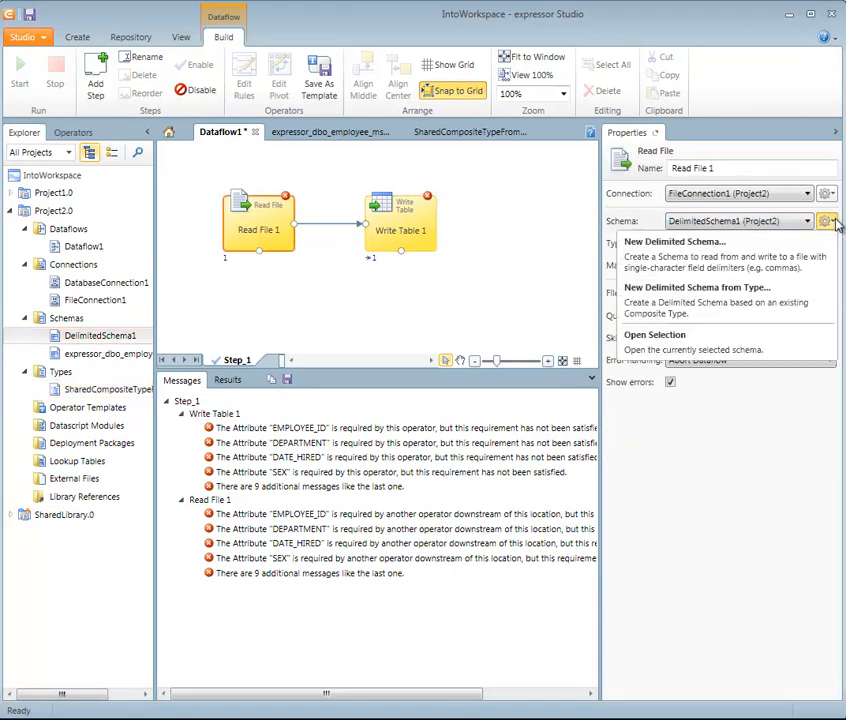
{"action": "left_click", "coordinate": [85, 345]}
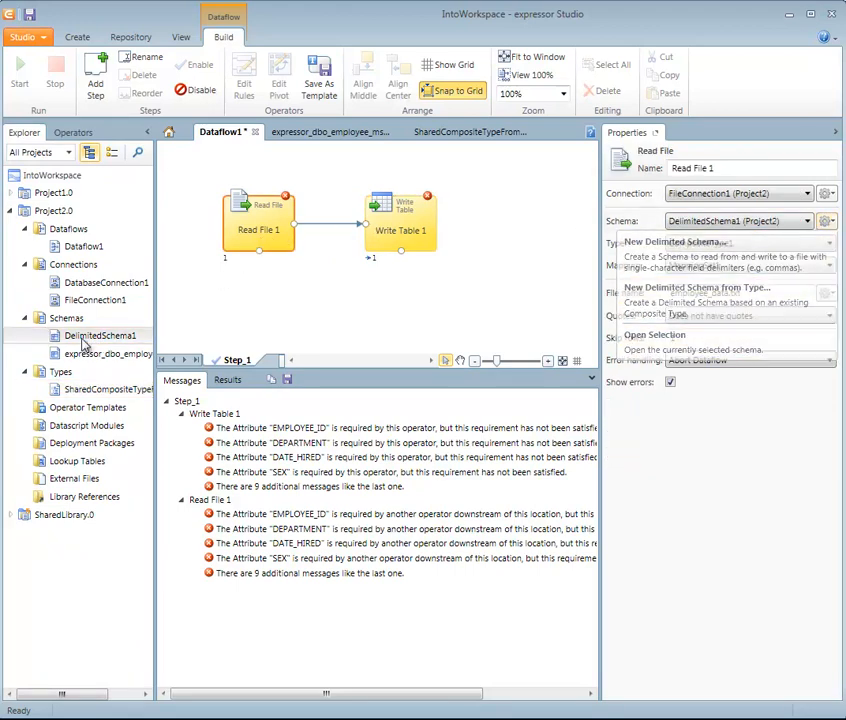
{"action": "double_click", "coordinate": [82, 341]}
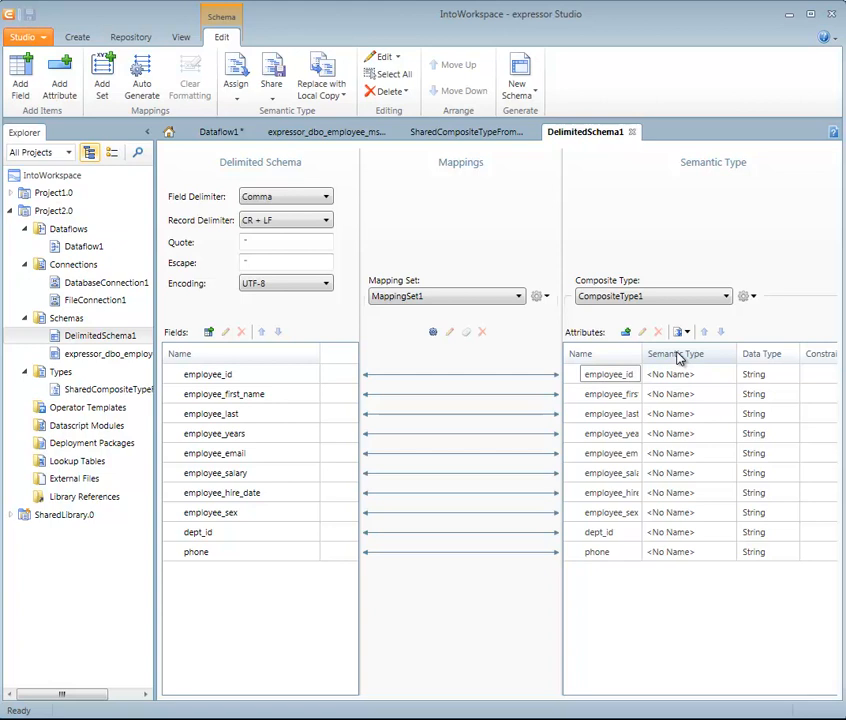
Choose SharedCompositeTypeFromMSSQL through Assign > Add to Schema > Shared for DelimitedSchema1
{"action": "left_click", "coordinate": [249, 90]}
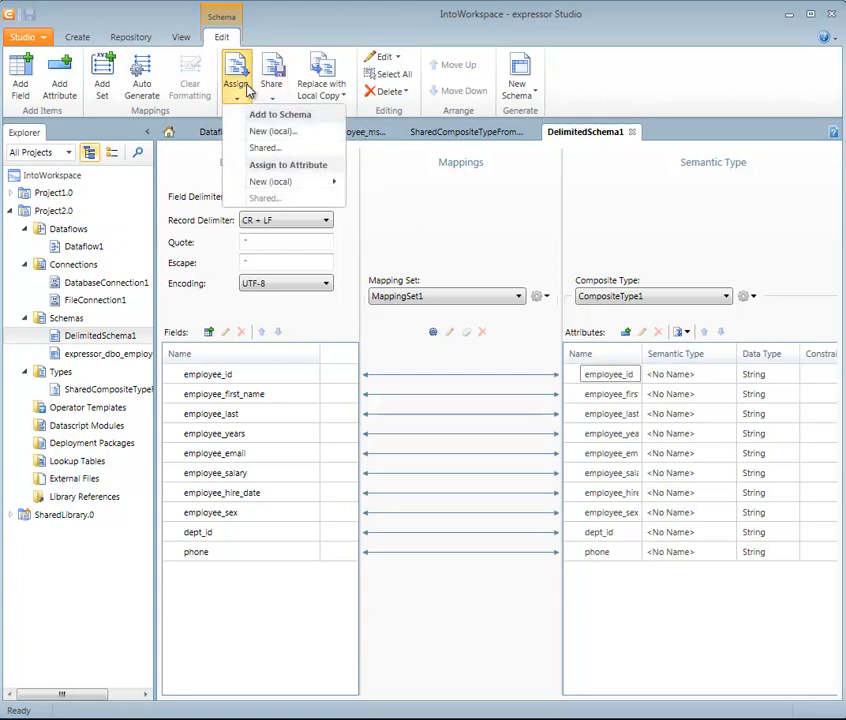
{"action": "left_click", "coordinate": [265, 147]}
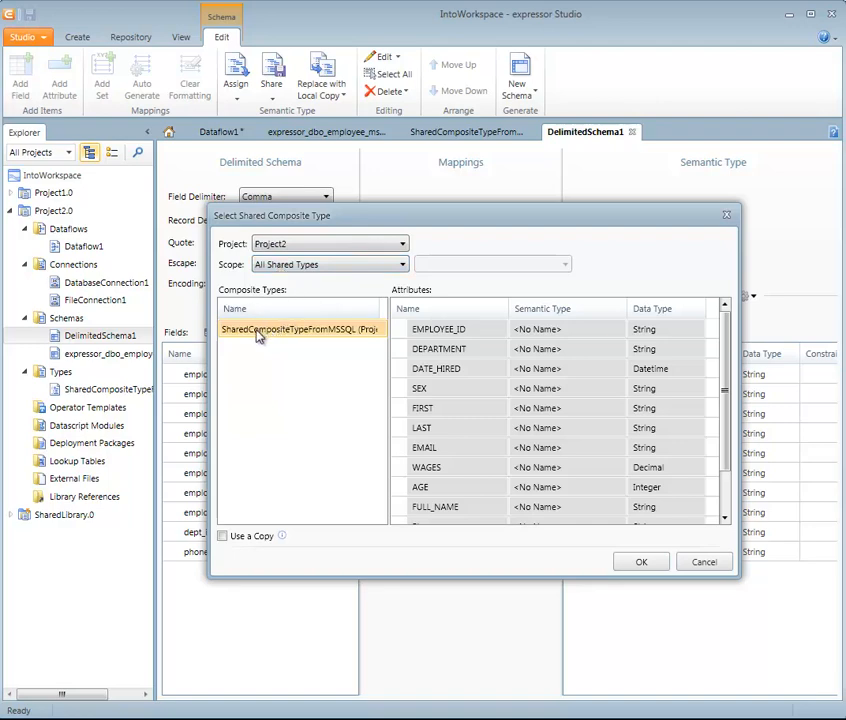
{"action": "mouse_move", "coordinate": [727, 372]}
{"action": "left_mouse_down"}
{"action": "mouse_move", "coordinate": [731, 422]}
{"action": "mouse_move", "coordinate": [729, 372]}
{"action": "left_mouse_up"}
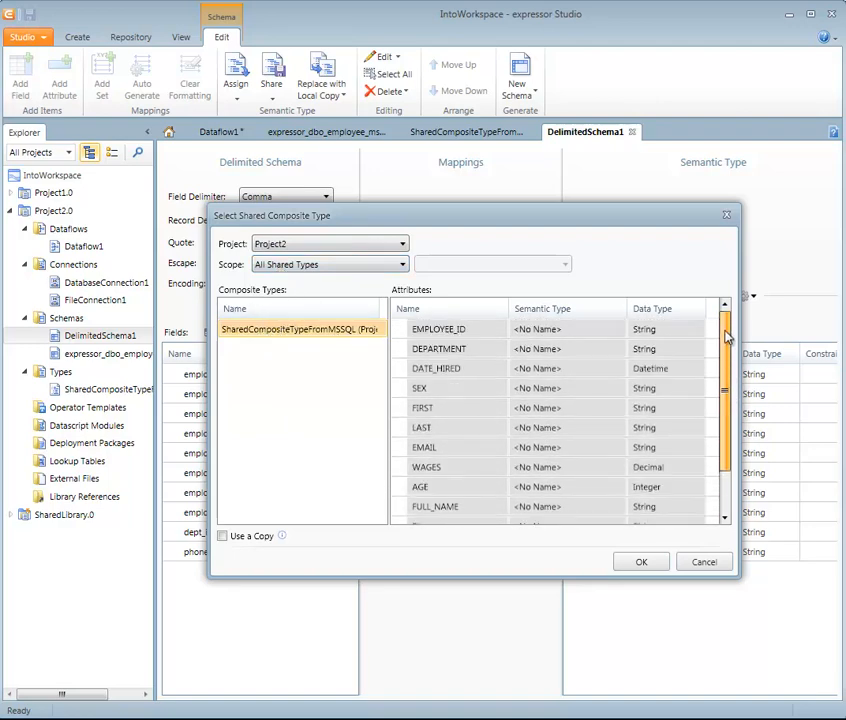
{"action": "left_click", "coordinate": [641, 561]}
Accept adding the shared type and map first_name, last and email to FIRST, LAST and EMAIL
{"action": "left_click", "coordinate": [359, 384]}
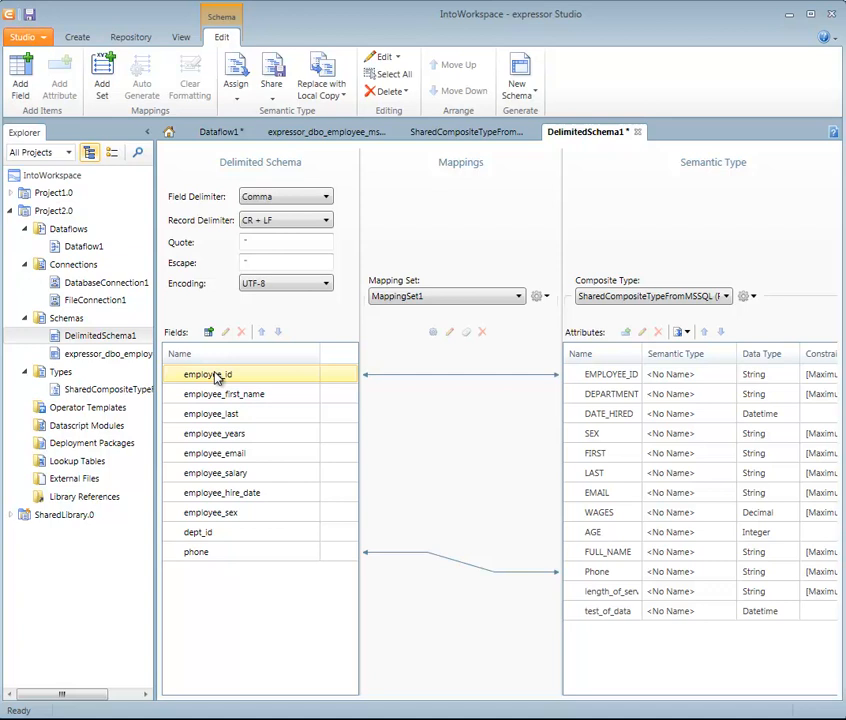
{"action": "left_click", "coordinate": [272, 393]}
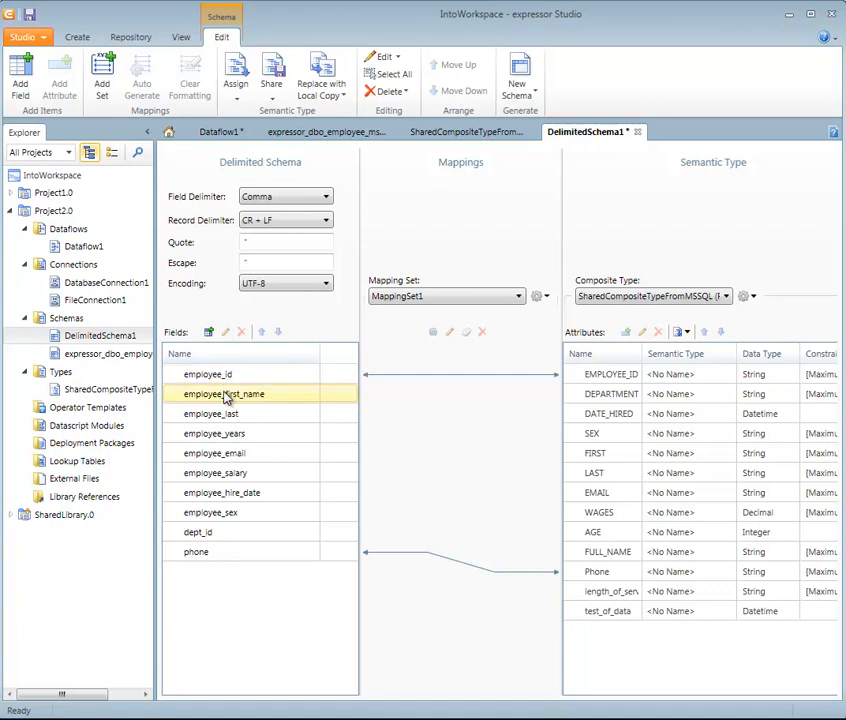
{"action": "left_click_drag", "start_coordinate": [230, 396], "coordinate": [597, 453]}
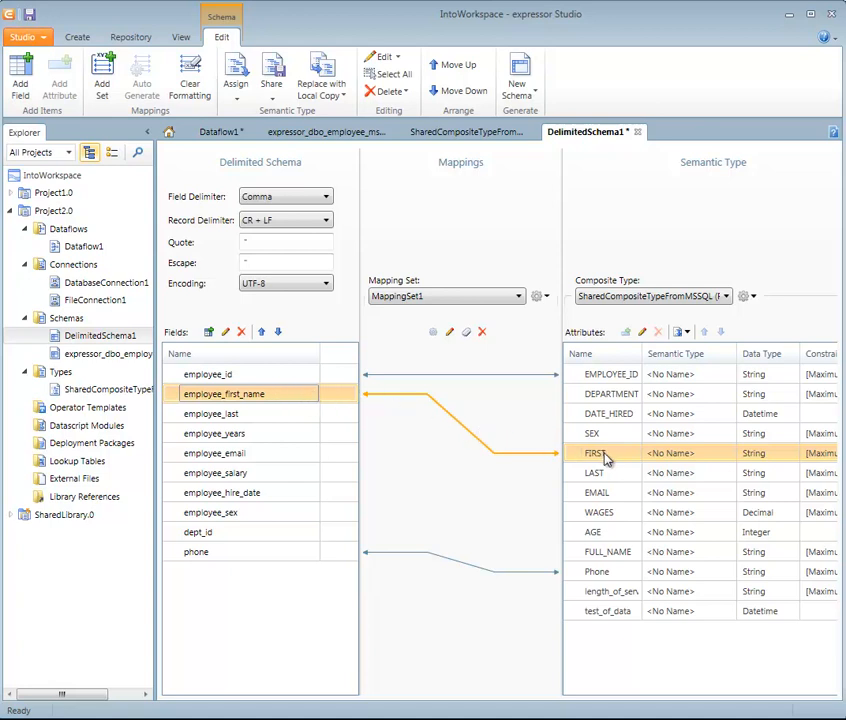
{"action": "left_click_drag", "start_coordinate": [222, 414], "coordinate": [597, 480]}
{"action": "left_click_drag", "start_coordinate": [224, 453], "coordinate": [589, 497]}
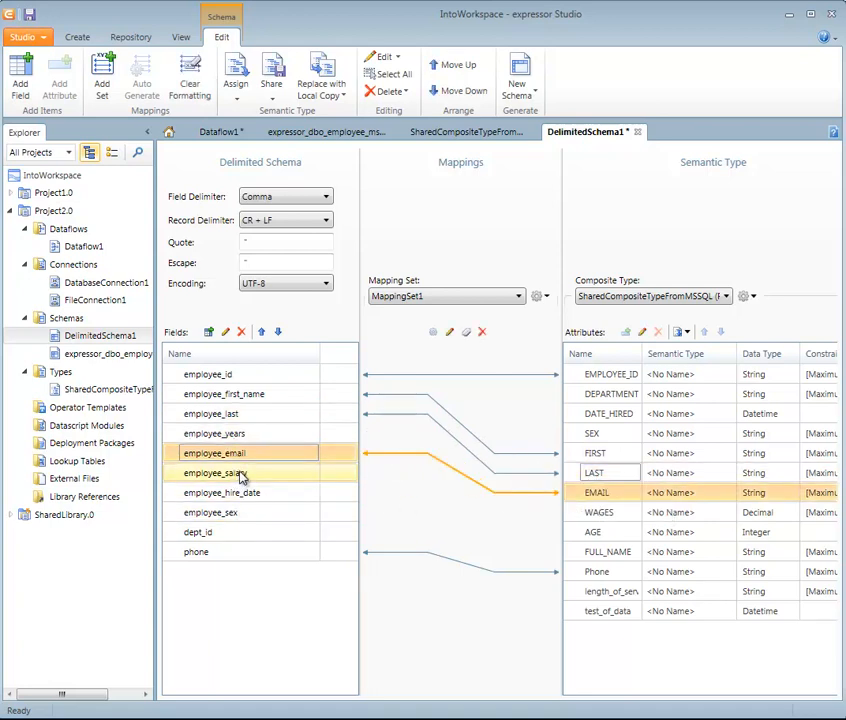
Map salary, sex, years and hire_date to WAGES, SEX, AGE and DATE_HIRED, then save the schema
{"action": "left_click_drag", "start_coordinate": [240, 474], "coordinate": [597, 512]}
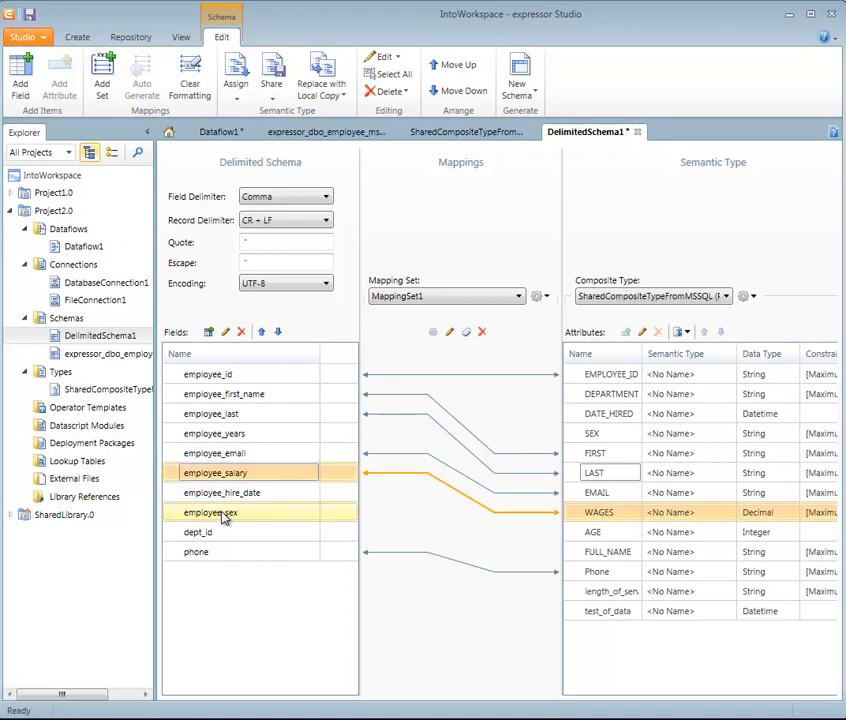
{"action": "left_click_drag", "start_coordinate": [185, 512], "coordinate": [591, 434]}
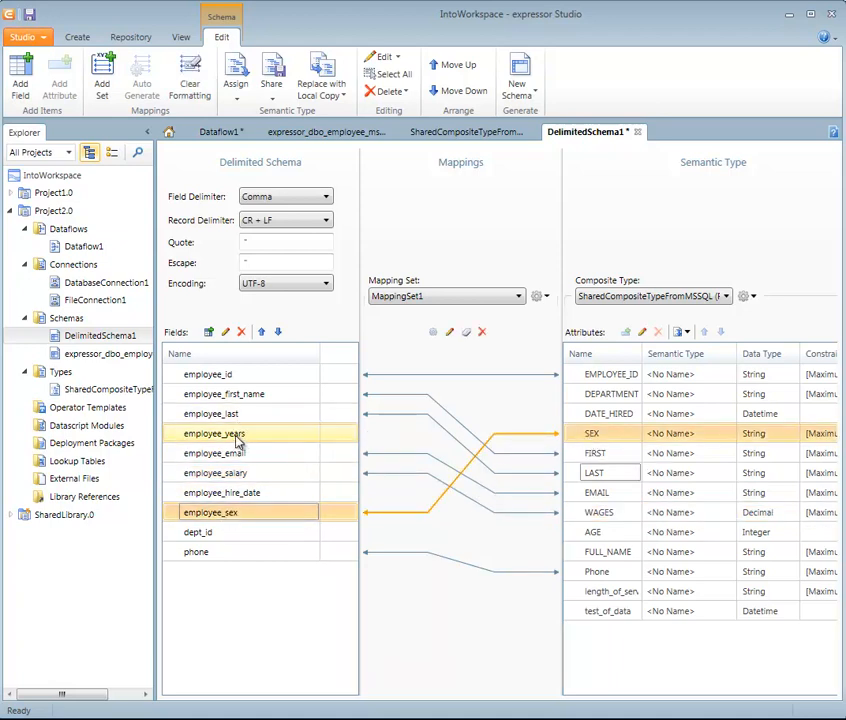
{"action": "left_click_drag", "start_coordinate": [240, 434], "coordinate": [607, 538]}
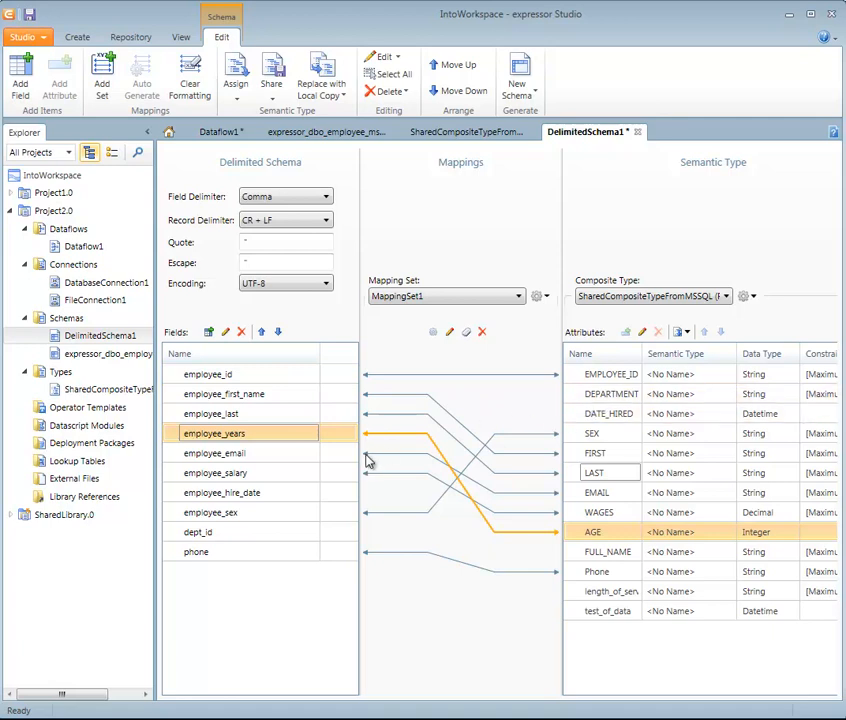
{"action": "left_click_drag", "start_coordinate": [250, 494], "coordinate": [604, 416]}
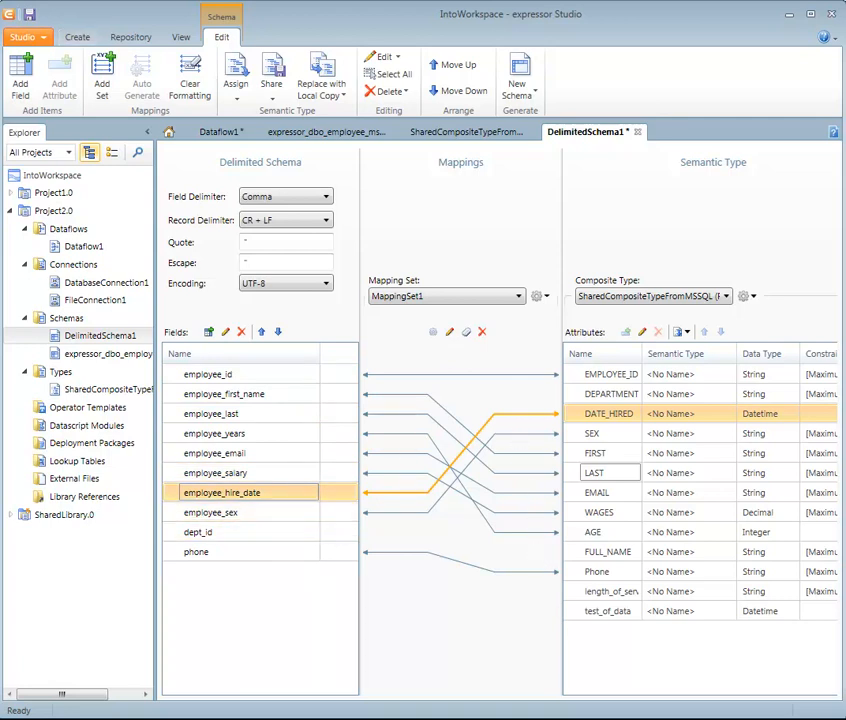
{"action": "left_click", "coordinate": [29, 14]}
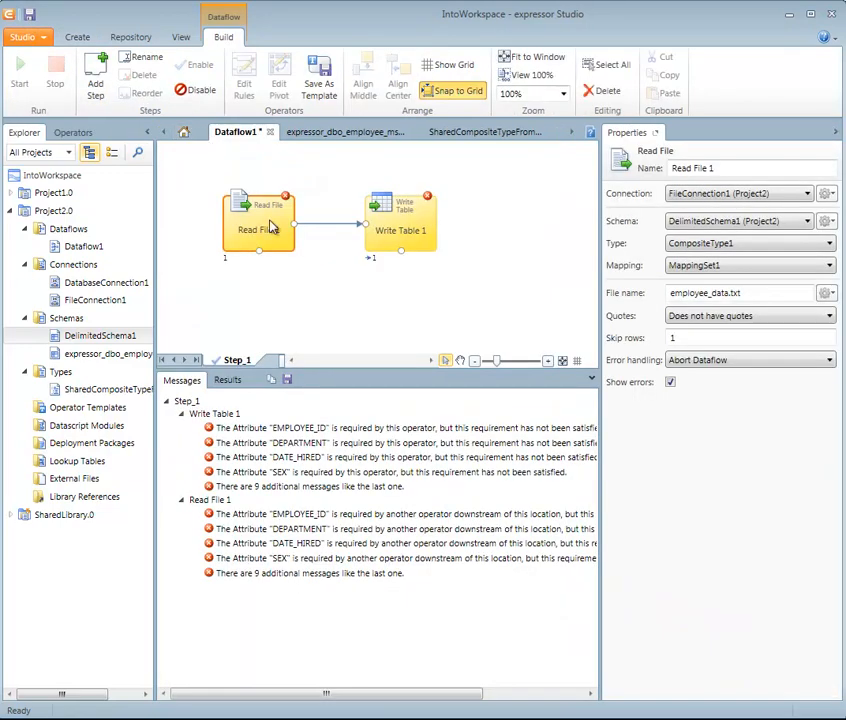
Set Read File 1's type to SharedCompositeTypeFromMSSQL and start a run of Dataflow1
{"action": "left_click", "coordinate": [709, 245]}
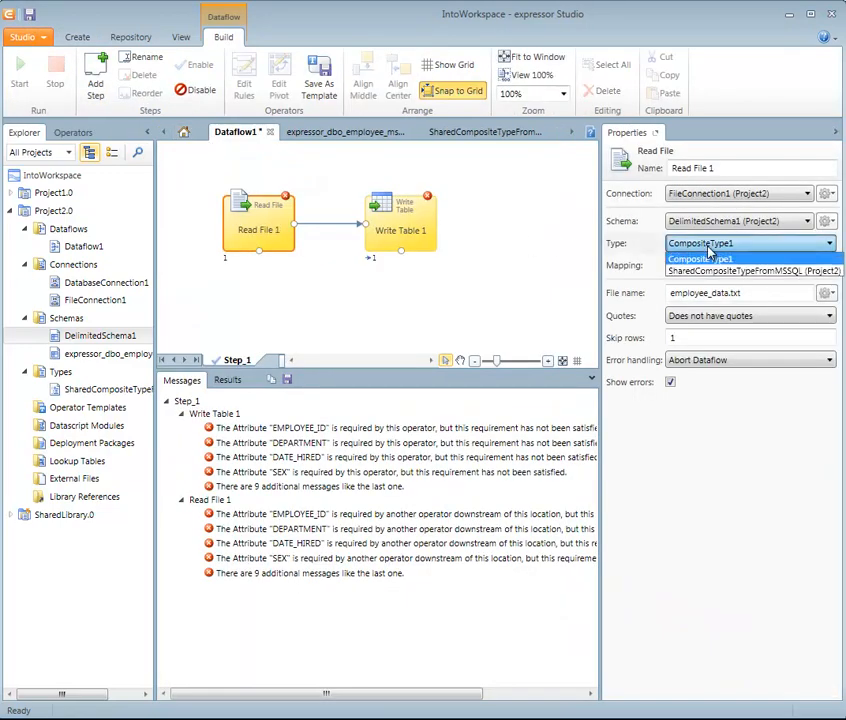
{"action": "left_click", "coordinate": [710, 271]}
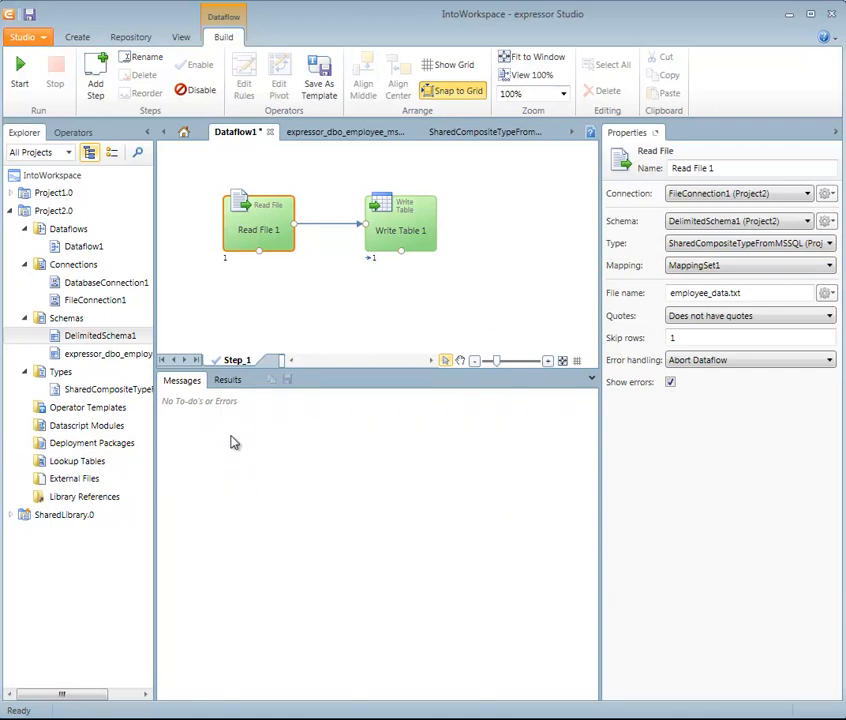
{"action": "left_click", "coordinate": [26, 90]}
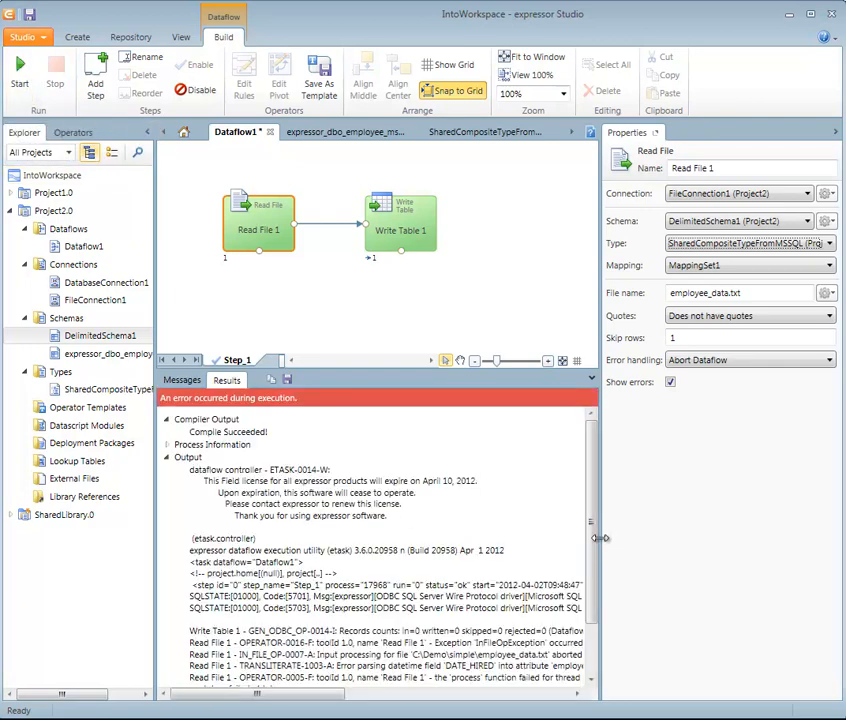
Widen the Results pane and scroll the run log to the '2011-11-01' DATE_HIRED parse error
{"action": "left_click_drag", "start_coordinate": [600, 545], "coordinate": [722, 545]}
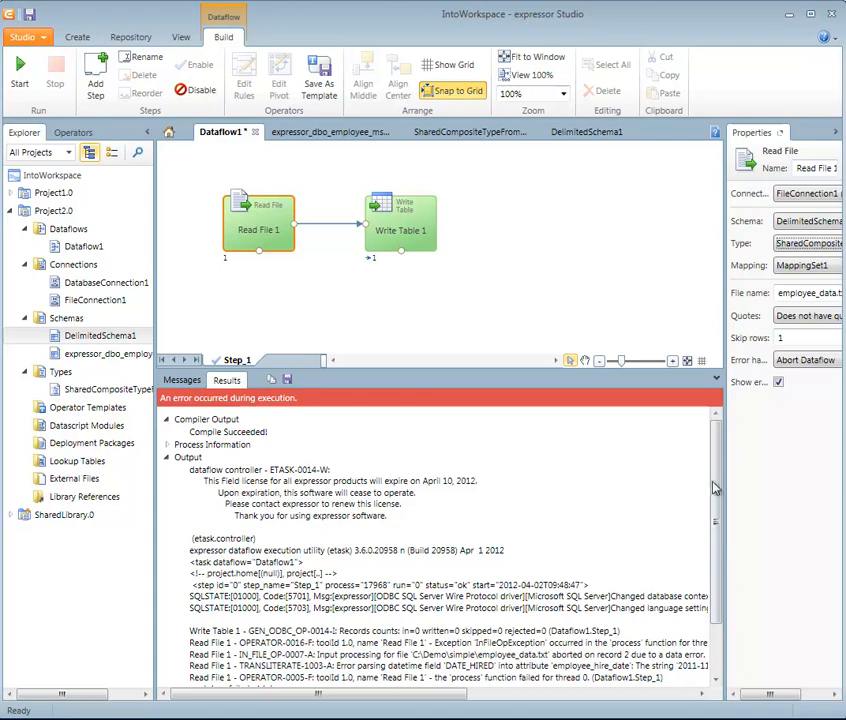
{"action": "scroll", "coordinate": [716, 490], "scroll_direction": "down", "scroll_amount": 2}
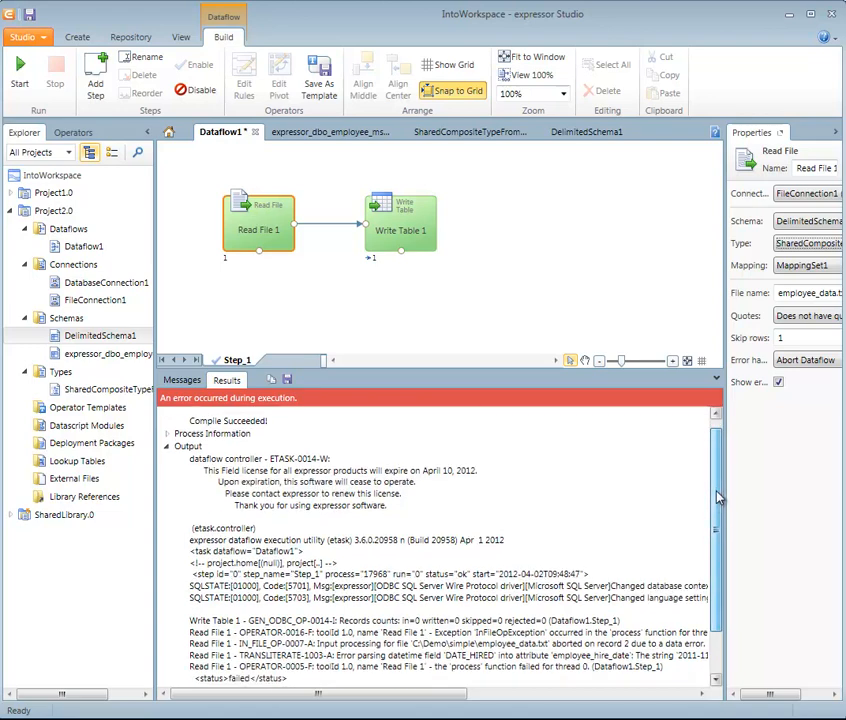
{"action": "left_click_drag", "start_coordinate": [341, 700], "coordinate": [366, 709]}
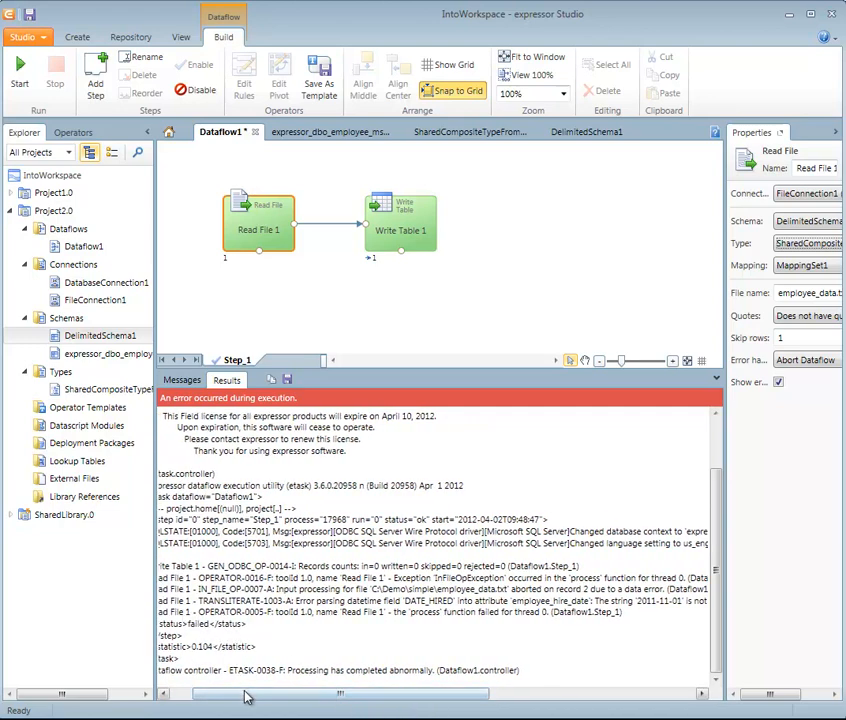
{"action": "left_click_drag", "start_coordinate": [245, 693], "coordinate": [222, 690]}
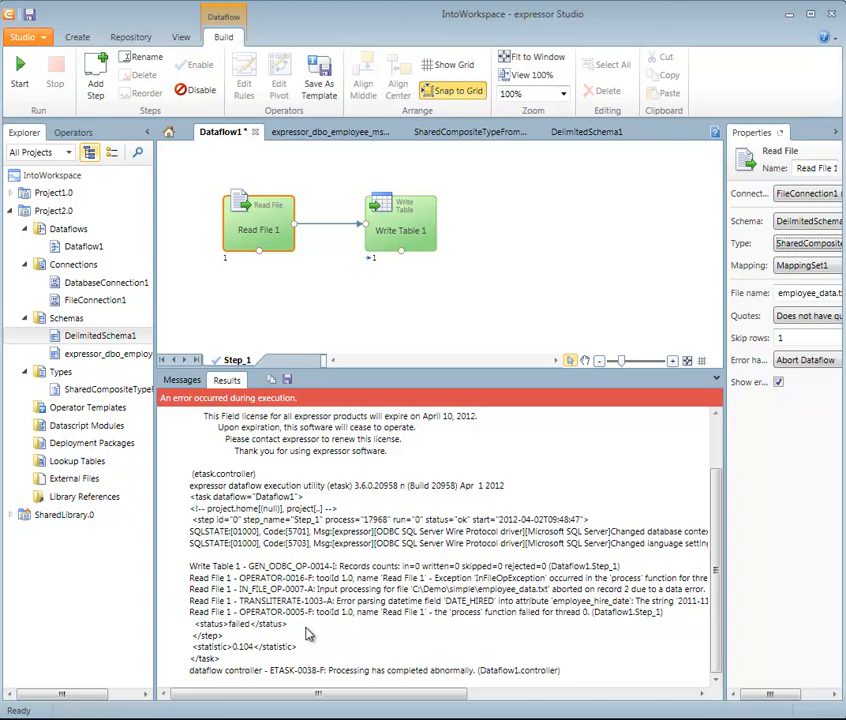
{"action": "left_click_drag", "start_coordinate": [332, 695], "coordinate": [431, 695]}
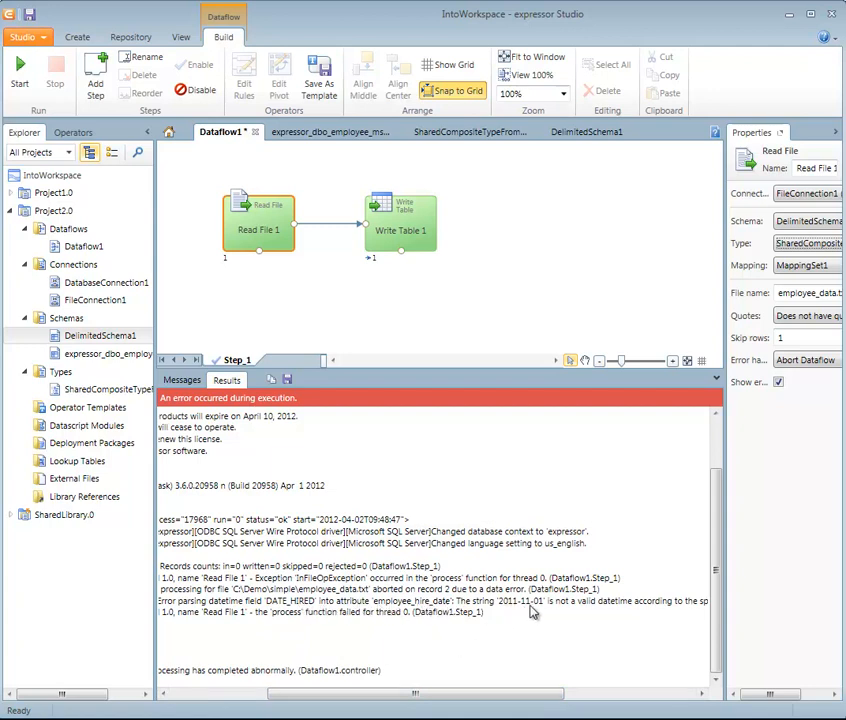
{"action": "left_click_drag", "start_coordinate": [502, 697], "coordinate": [638, 700]}
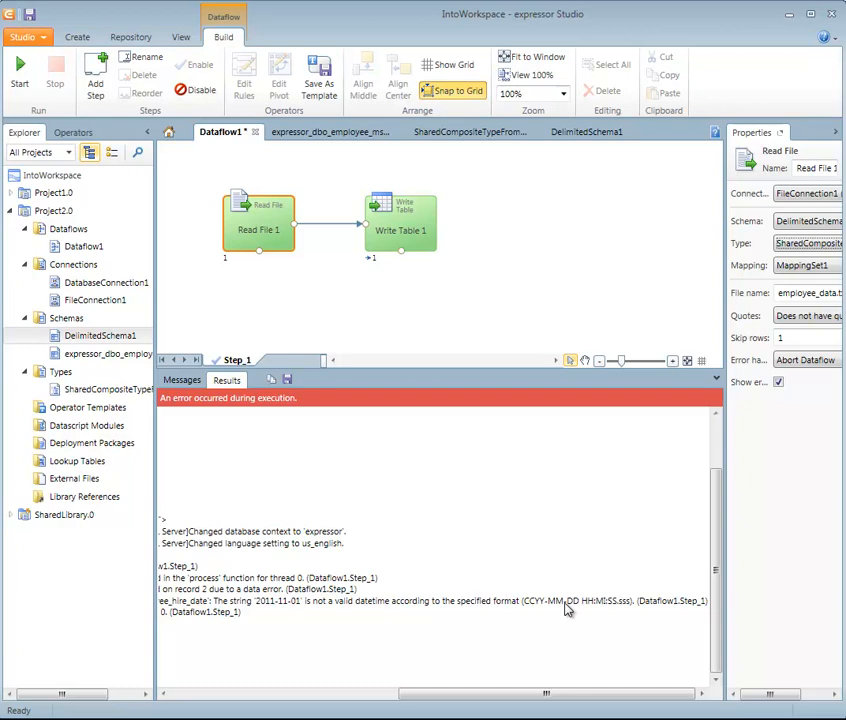
{"action": "left_click_drag", "start_coordinate": [551, 695], "coordinate": [362, 694]}
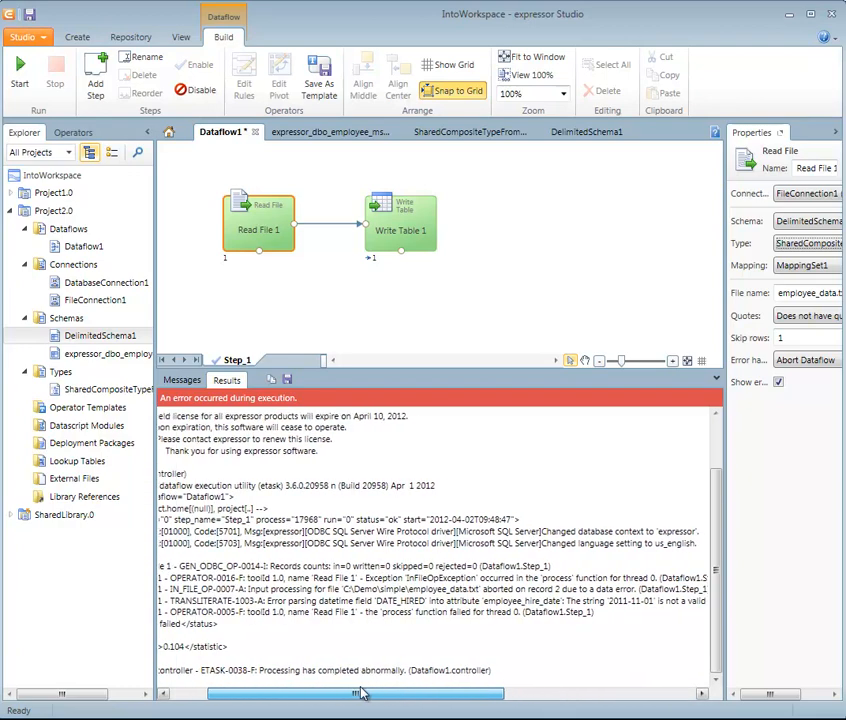
{"action": "key", "text": "alt+Tab"}
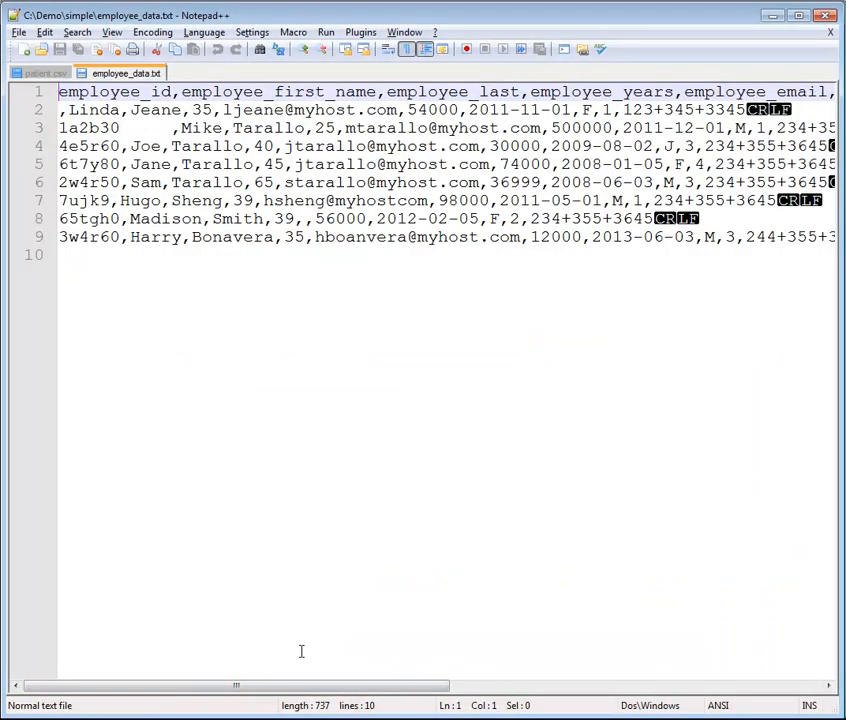
Highlight the time-less hire date 2011-11-01 on line 2 of employee_data.txt, then return to expressor Studio
{"action": "left_click_drag", "start_coordinate": [298, 685], "coordinate": [421, 688]}
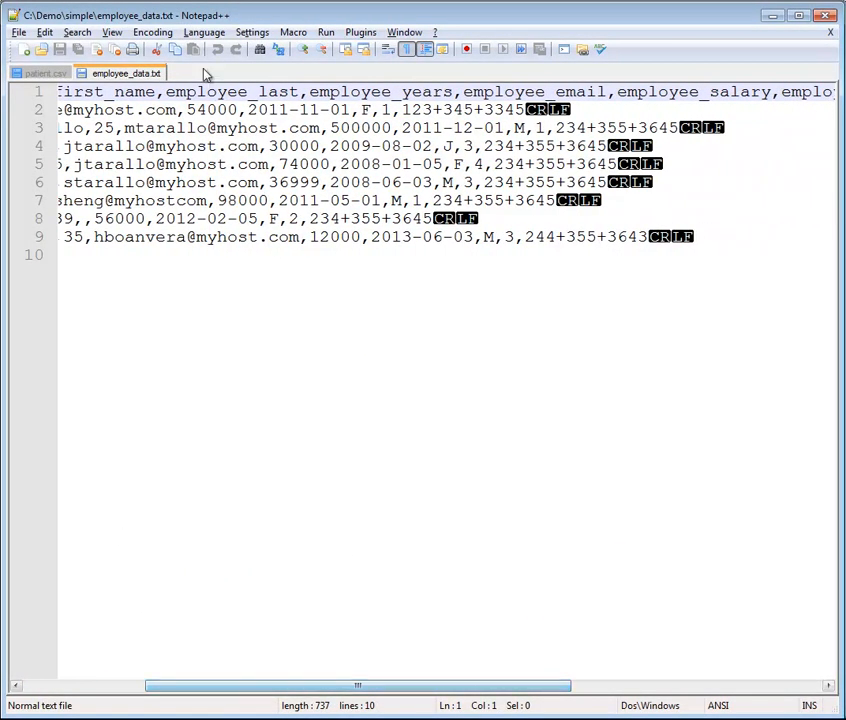
{"action": "left_click_drag", "start_coordinate": [250, 108], "coordinate": [351, 110]}
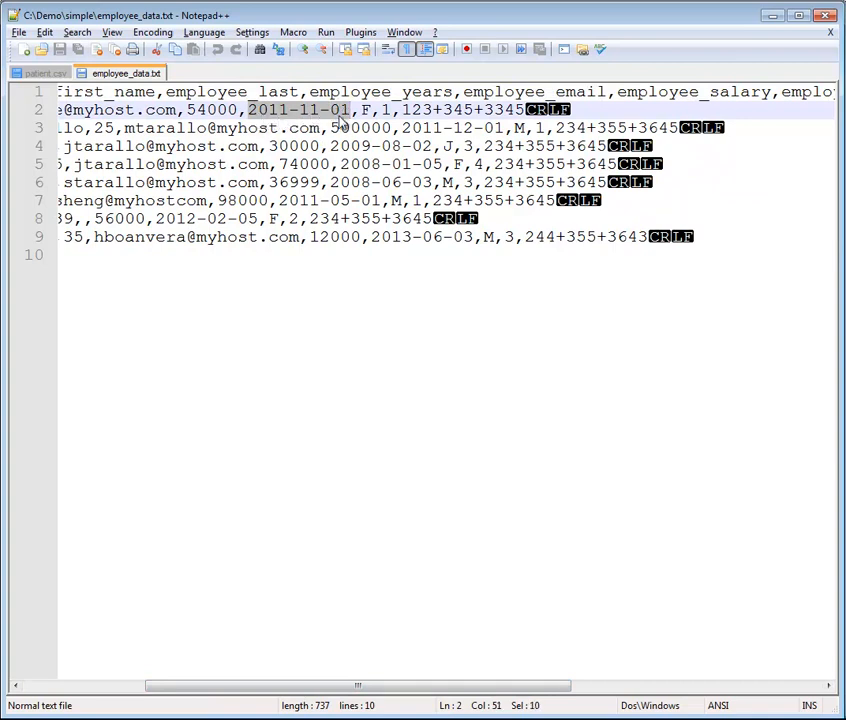
{"action": "key", "text": "alt+Tab"}
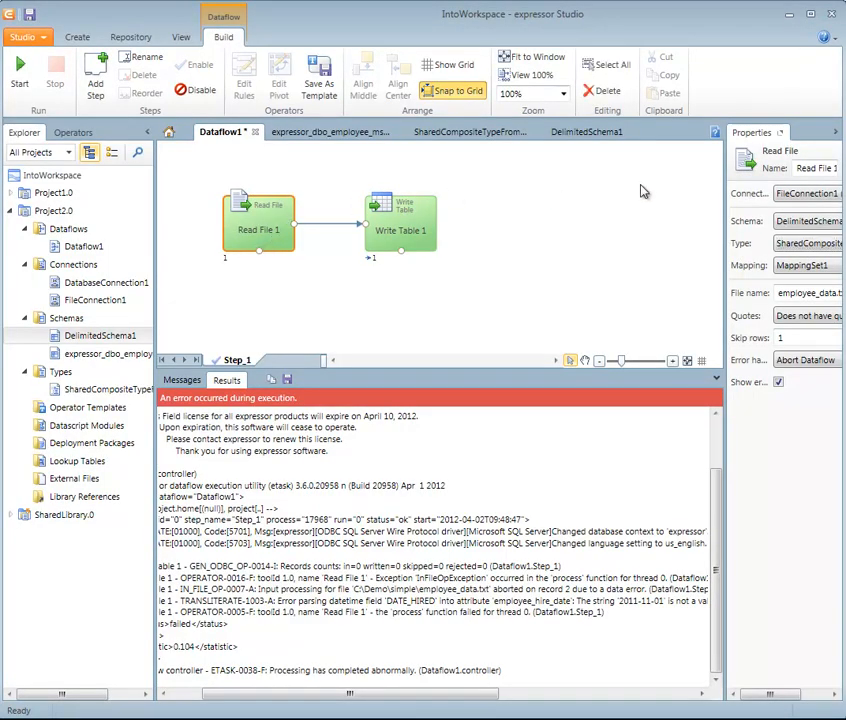
Give the employee_hire_date to DATE_HIRED mapping the date format CCYY-MM-DD
{"action": "left_click", "coordinate": [601, 140]}
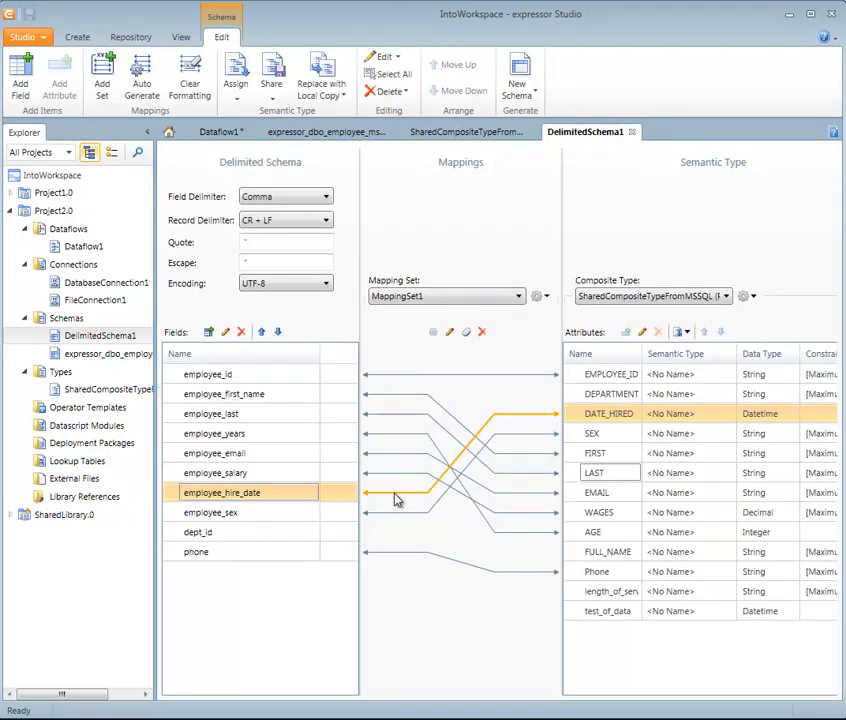
{"action": "left_click", "coordinate": [449, 331]}
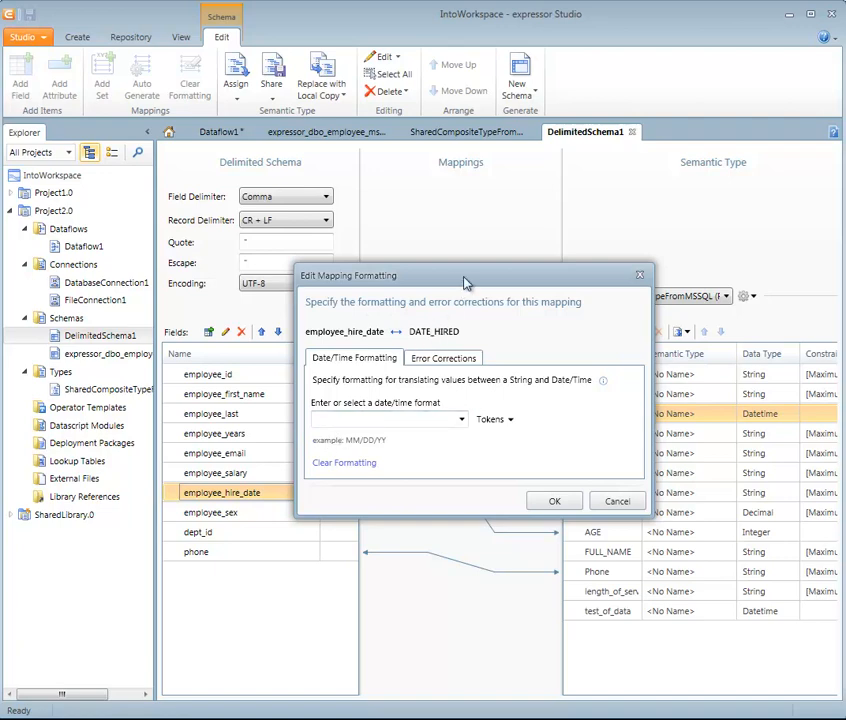
{"action": "left_click_drag", "start_coordinate": [464, 277], "coordinate": [426, 98]}
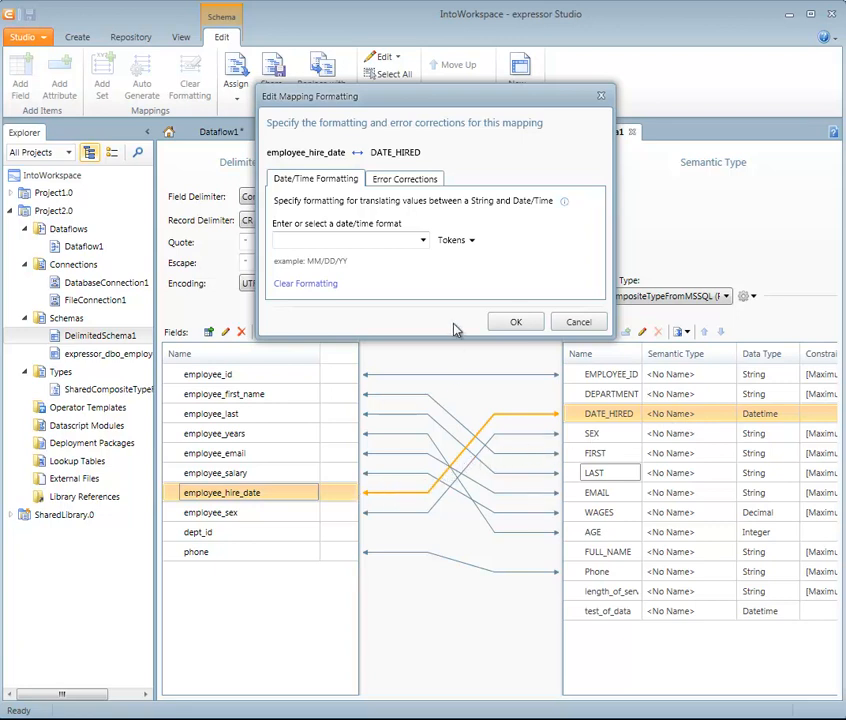
{"action": "left_click", "coordinate": [471, 242]}
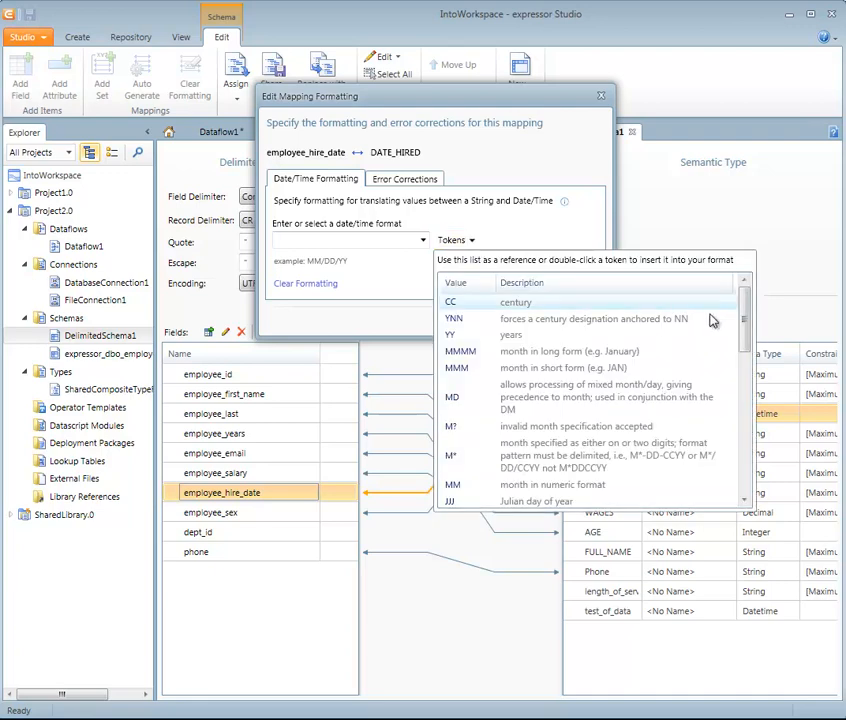
{"action": "left_click_drag", "start_coordinate": [746, 325], "coordinate": [743, 282]}
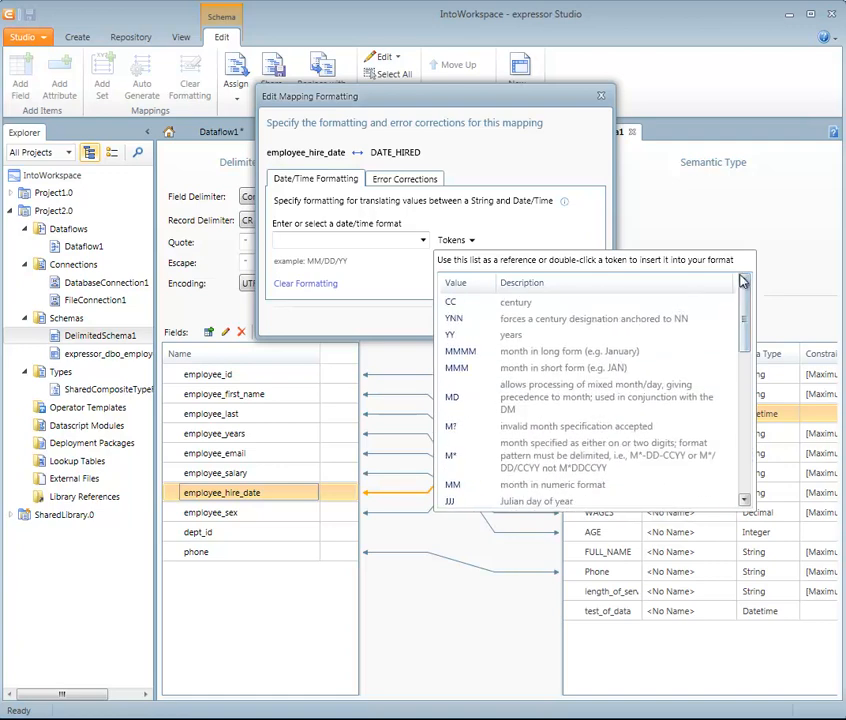
{"action": "left_click", "coordinate": [351, 246]}
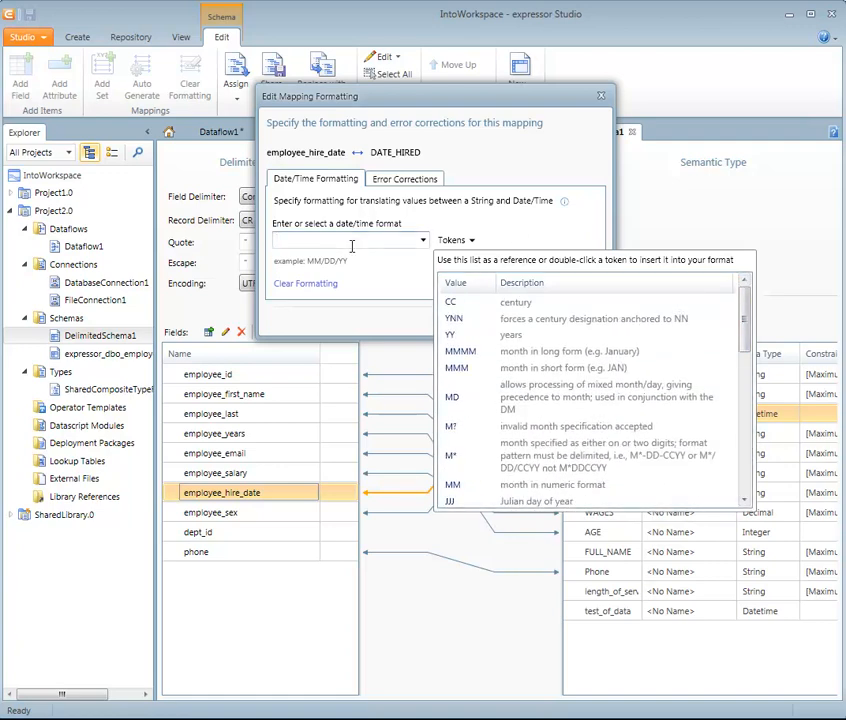
{"action": "type", "text": "CCYY-MM-DD"}
{"action": "key", "text": "BackSpace"}
{"action": "type", "text": "M"}
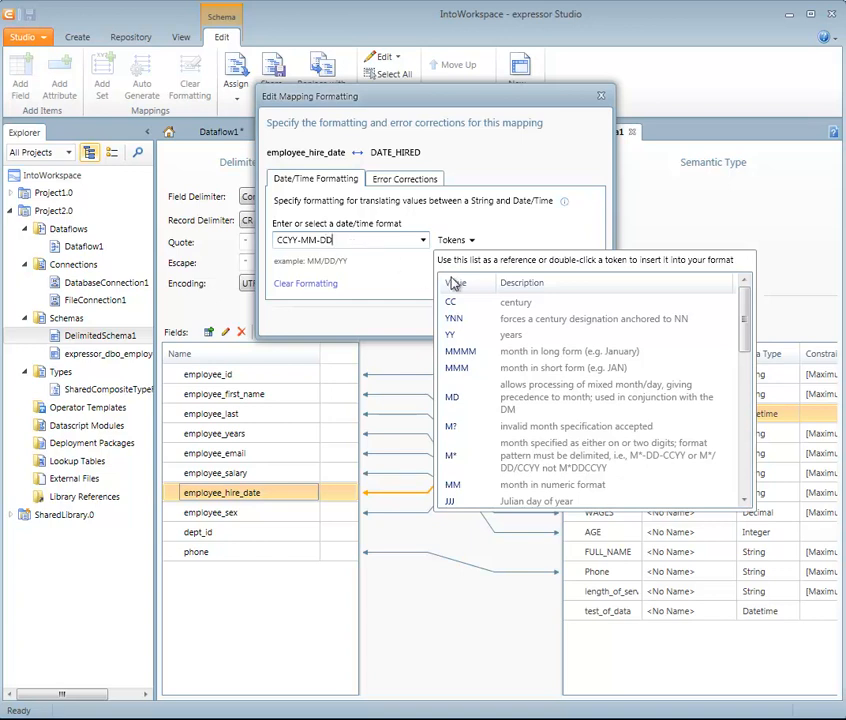
{"action": "left_click", "coordinate": [446, 241]}
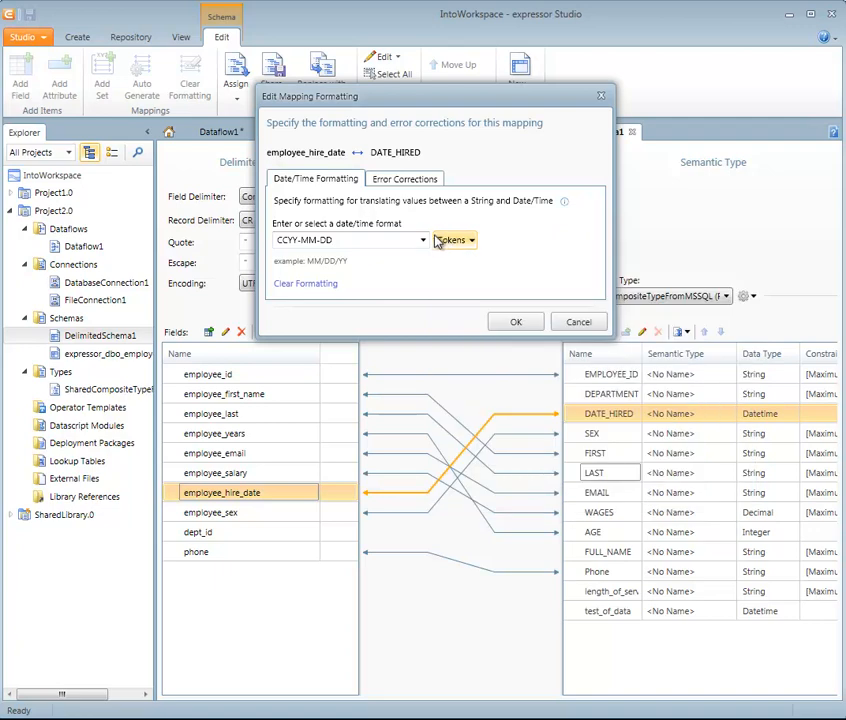
{"action": "left_click", "coordinate": [514, 321]}
Save DelimitedSchema1 and rerun Dataflow1
{"action": "left_click", "coordinate": [30, 14]}
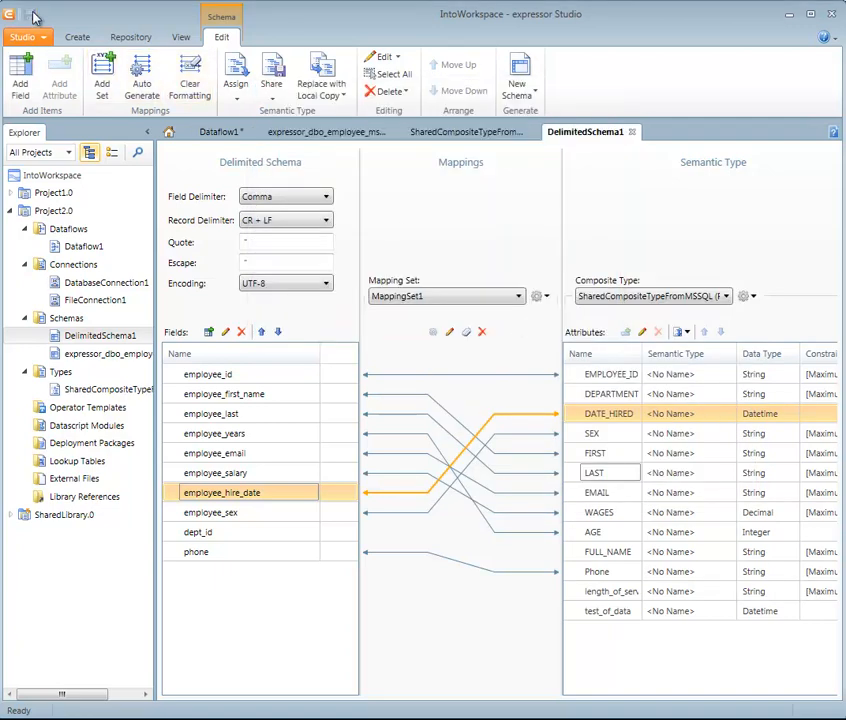
{"action": "left_click", "coordinate": [227, 137]}
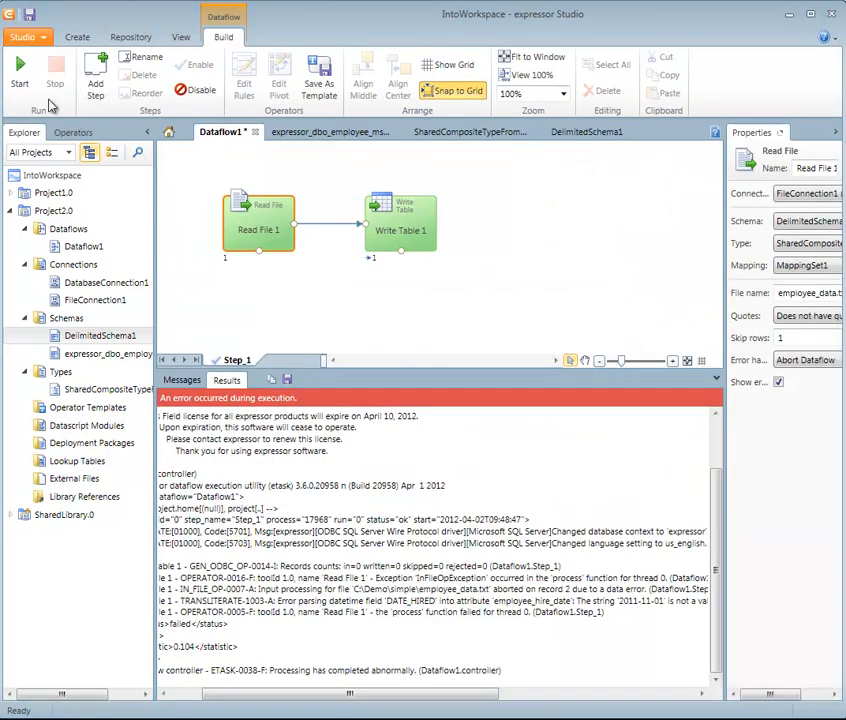
{"action": "left_click", "coordinate": [21, 72]}
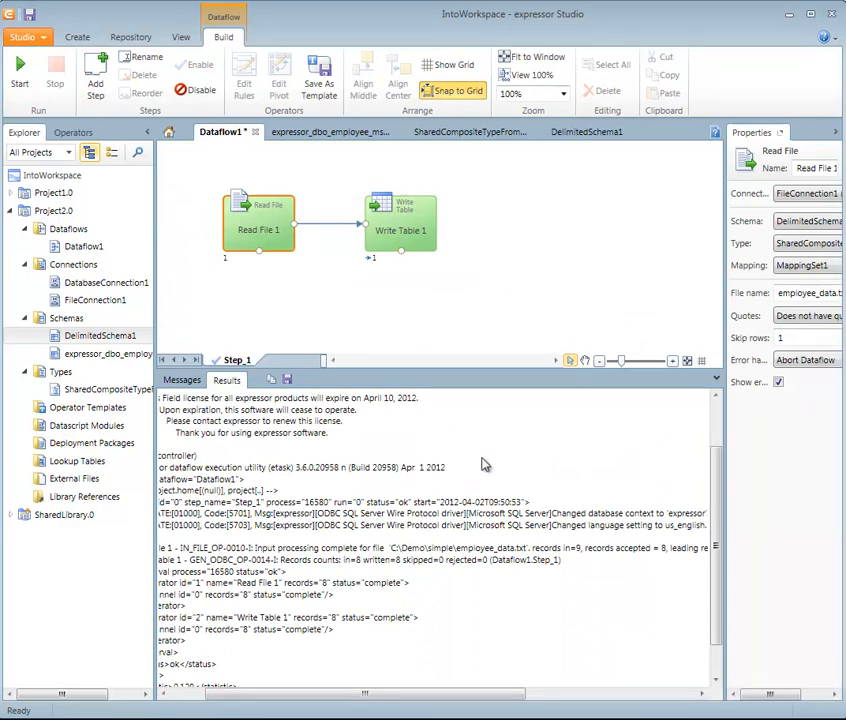
In SSMS, select the top 1000 rows of expressor's dbo.employee table, revealing 16 duplicated rows
{"action": "key", "text": "alt+Tab"}
{"action": "key", "text": "alt+Tab"}
{"action": "key", "text": "alt+Tab"}
{"action": "key", "text": "alt+Tab"}
{"action": "key", "text": "alt+Tab"}
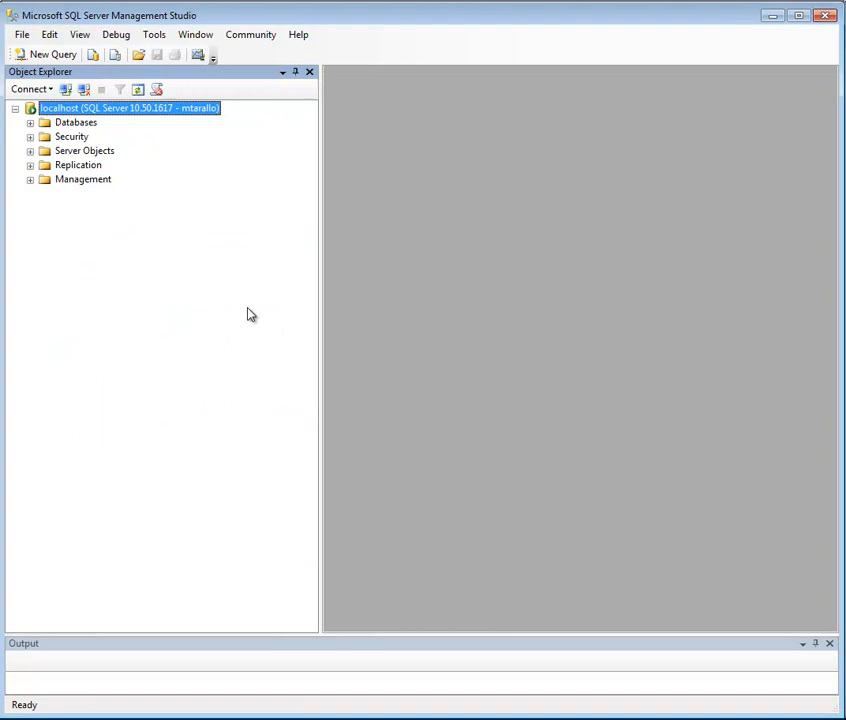
{"action": "left_click", "coordinate": [30, 122]}
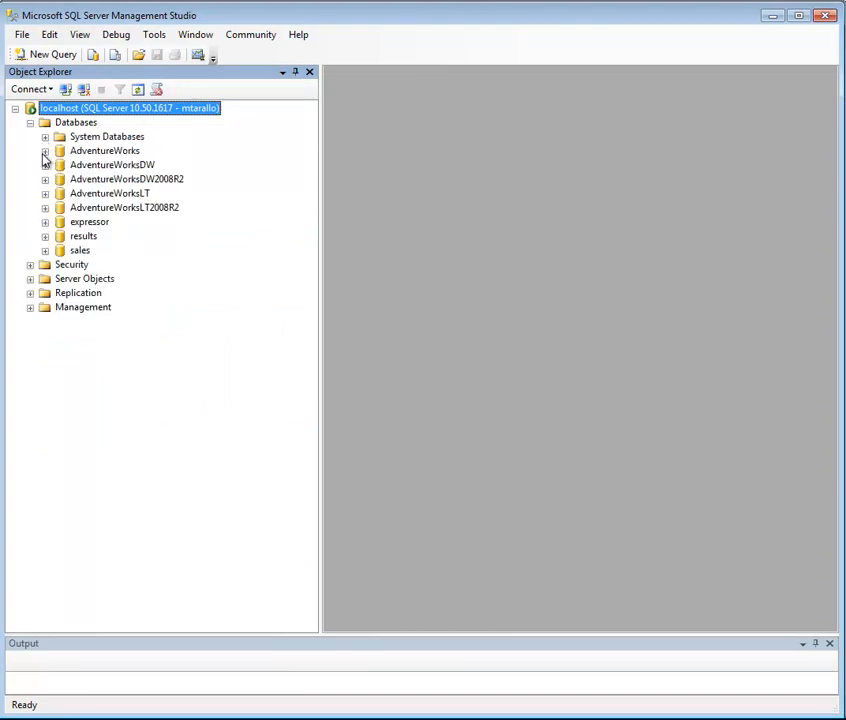
{"action": "left_click", "coordinate": [45, 221]}
{"action": "left_click", "coordinate": [60, 250]}
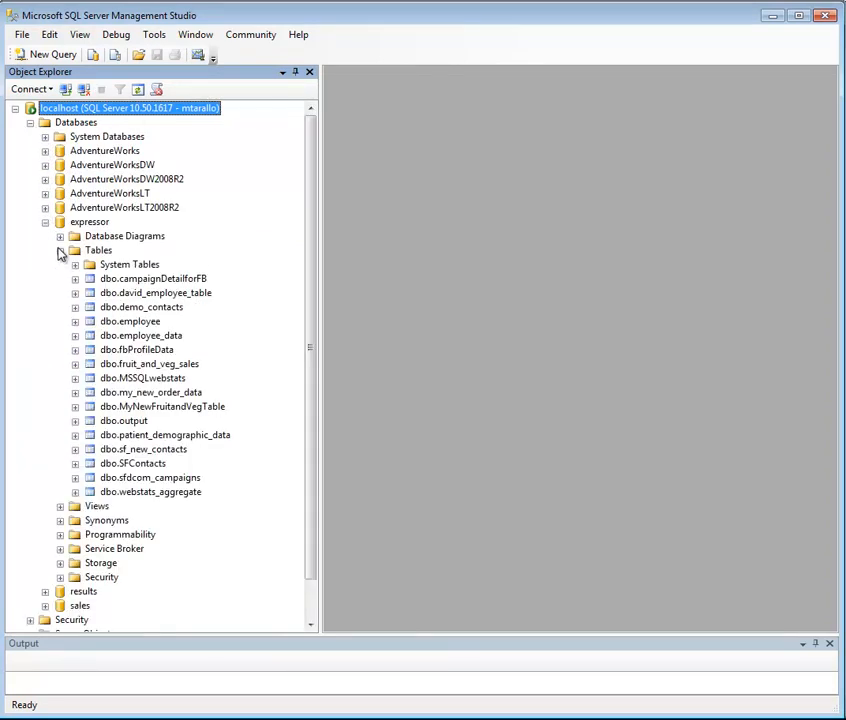
{"action": "left_click", "coordinate": [120, 322]}
{"action": "right_click", "coordinate": [115, 324]}
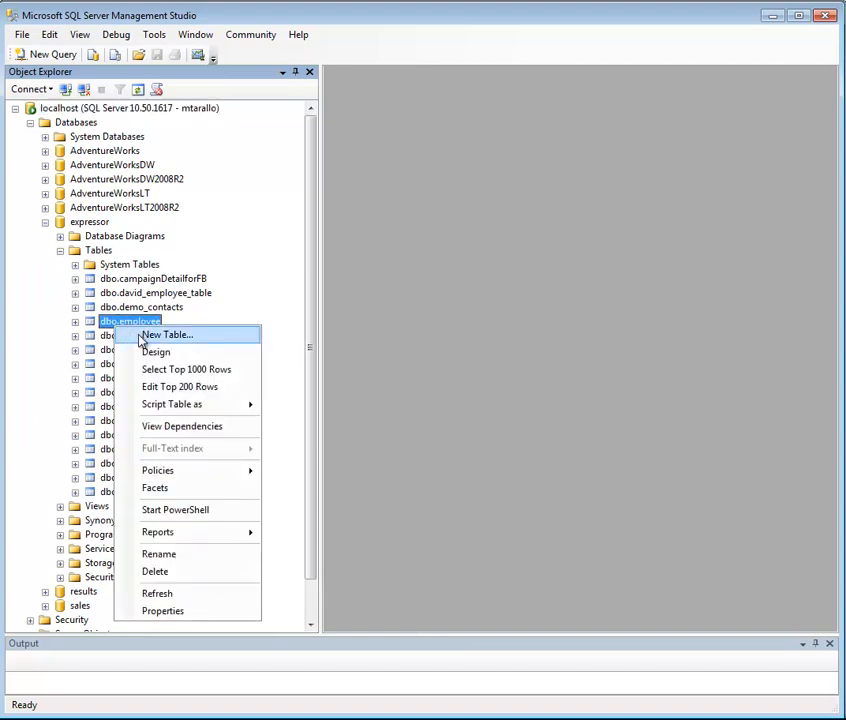
{"action": "left_click", "coordinate": [172, 369]}
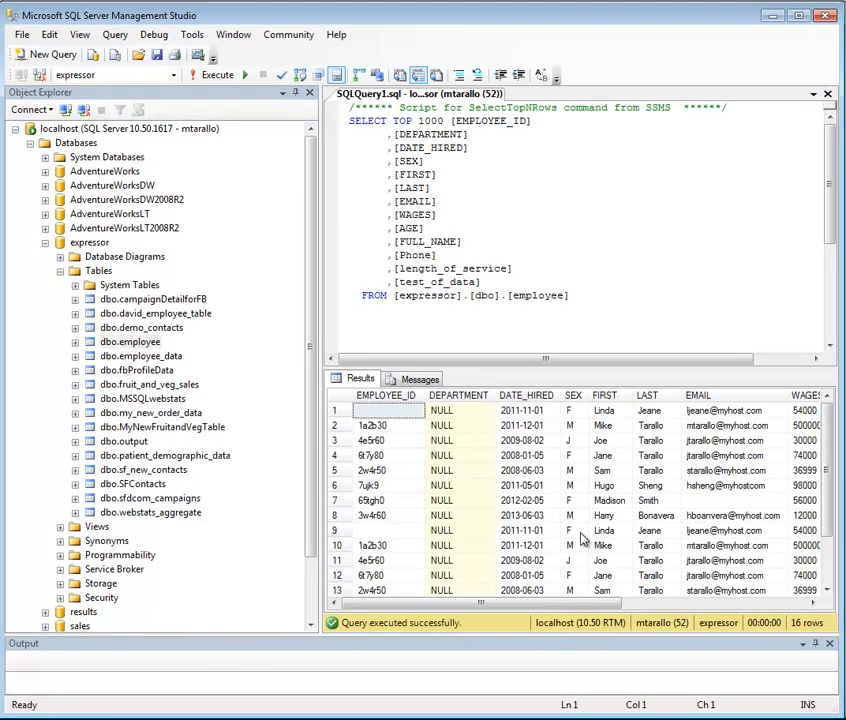
{"action": "left_click_drag", "start_coordinate": [488, 606], "coordinate": [470, 625]}
{"action": "left_click_drag", "start_coordinate": [833, 510], "coordinate": [829, 548]}
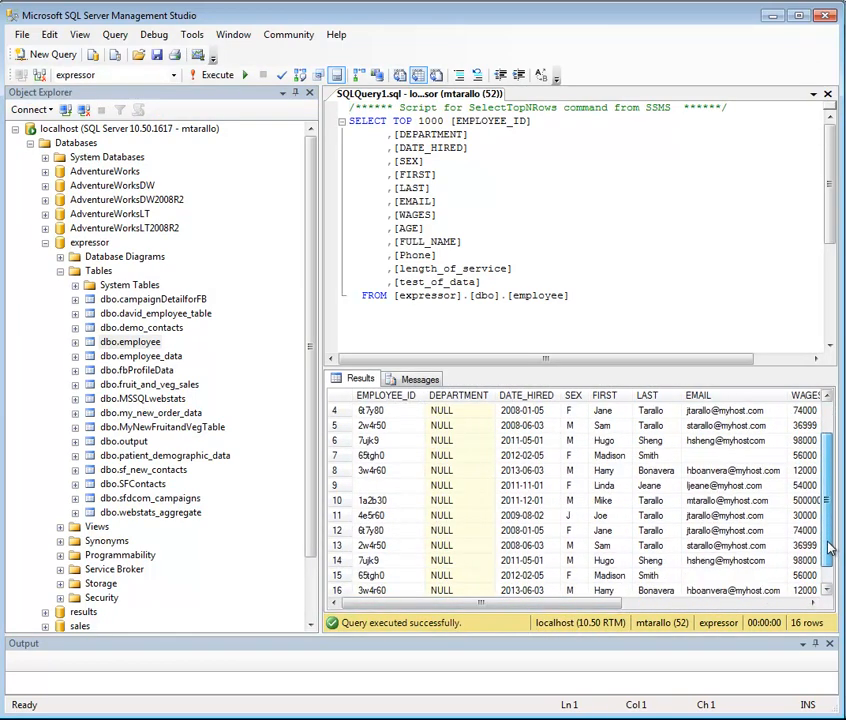
{"action": "key", "text": "alt+Tab"}
{"action": "key", "text": "alt+Tab"}
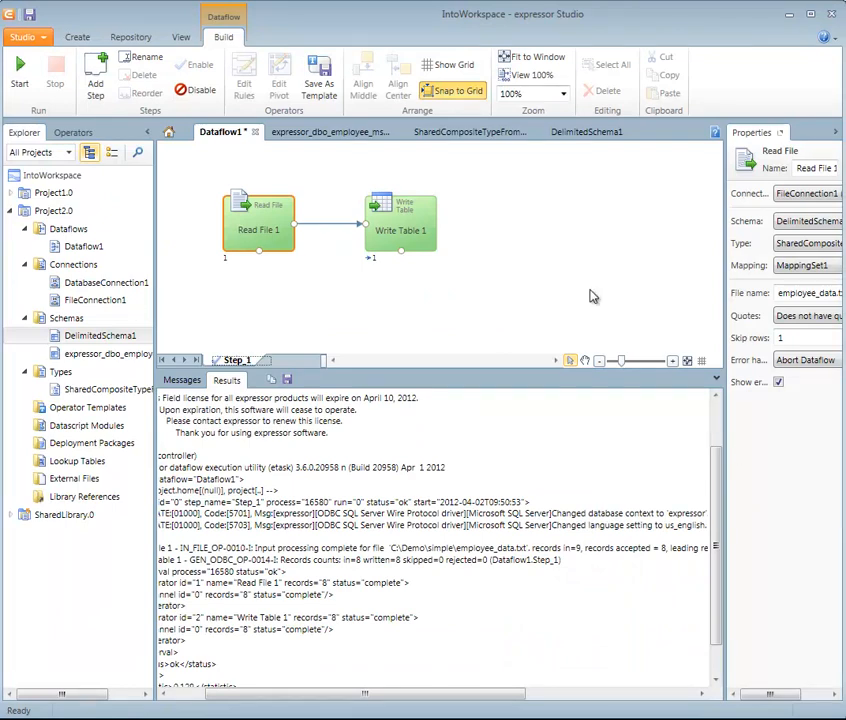
Turn on Truncate for Write Table 1 and rerun the dataflow
{"action": "left_click", "coordinate": [413, 243]}
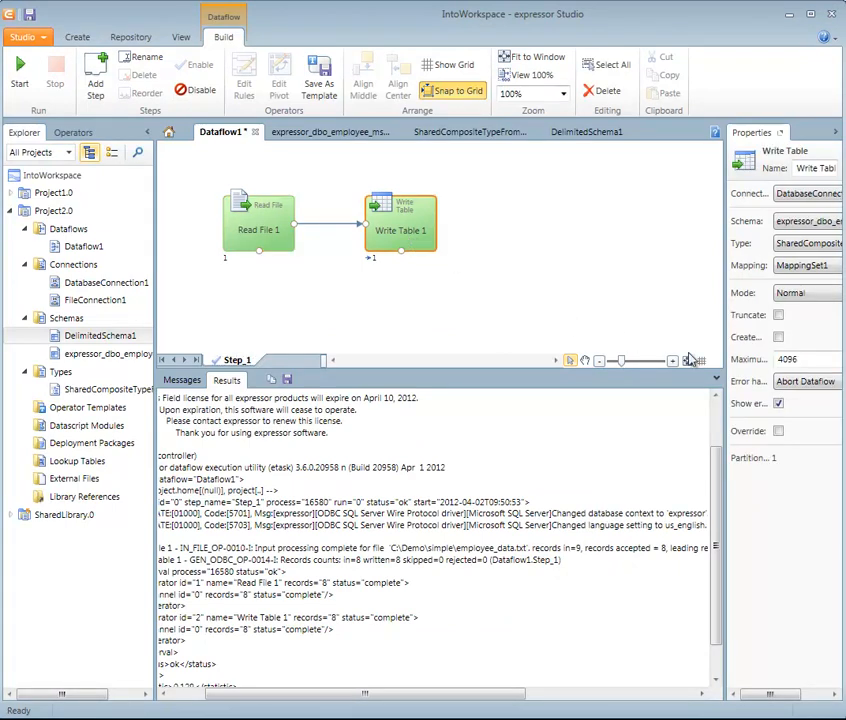
{"action": "left_click", "coordinate": [779, 318]}
{"action": "left_click_drag", "start_coordinate": [728, 338], "coordinate": [631, 338]}
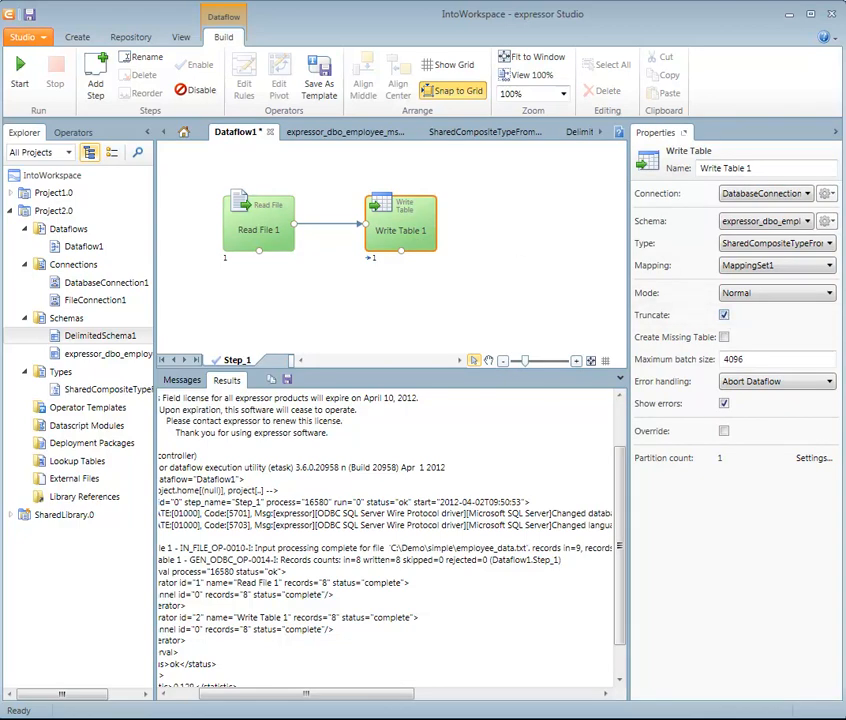
{"action": "left_click", "coordinate": [19, 68]}
Re-execute the employee table query in SQL Server Management Studio
{"action": "key", "text": "alt+Tab"}
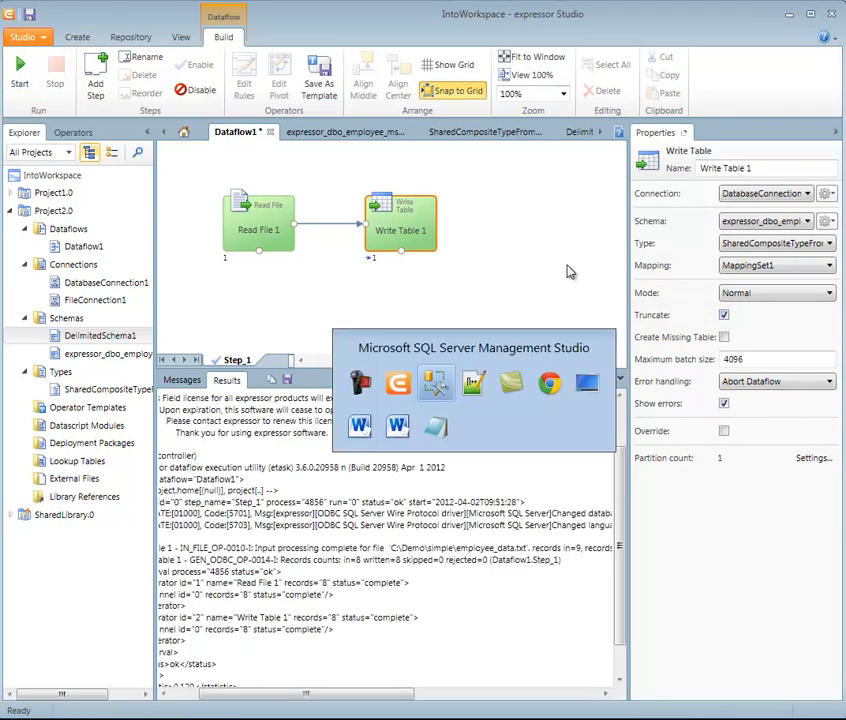
{"action": "key", "text": "Tab"}
{"action": "key", "text": "Tab"}
{"action": "key", "text": "Tab"}
{"action": "key", "text": "Tab"}
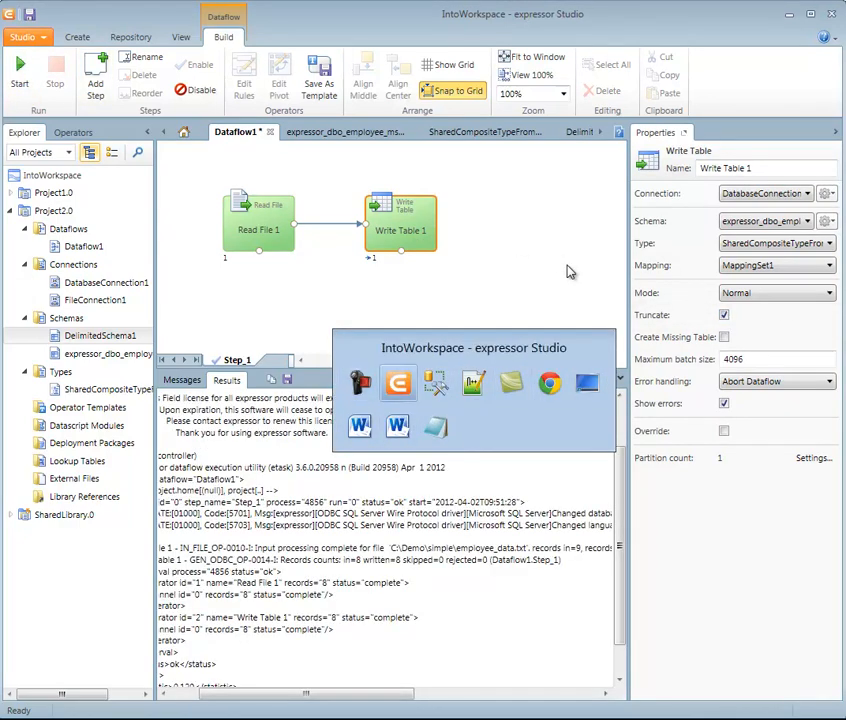
{"action": "key", "text": "alt+Tab"}
{"action": "left_click", "coordinate": [204, 78]}
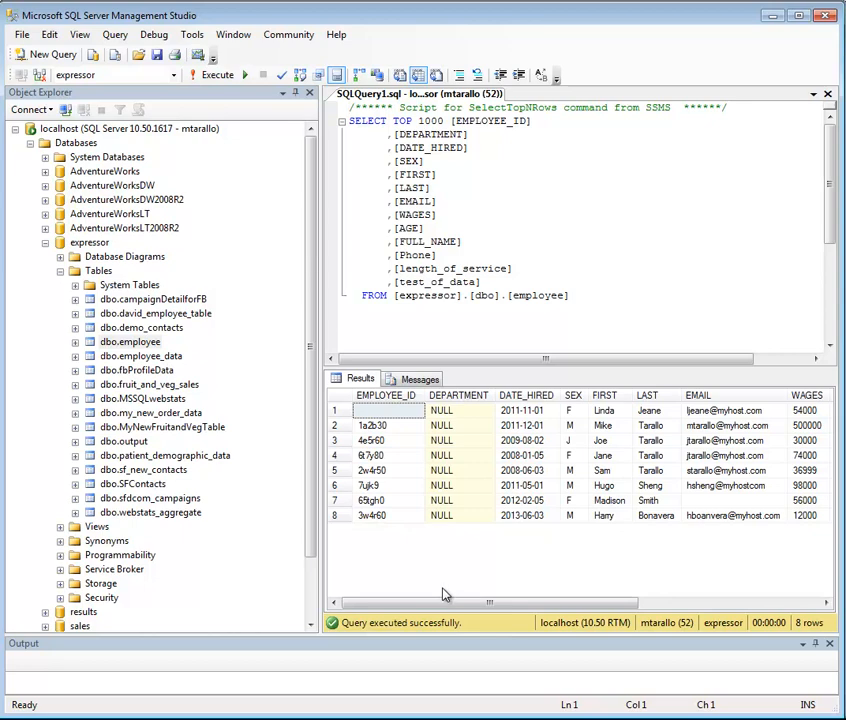
Return to expressor Studio after confirming the employee table holds 8 rows
{"action": "key", "text": "alt+Tab"}
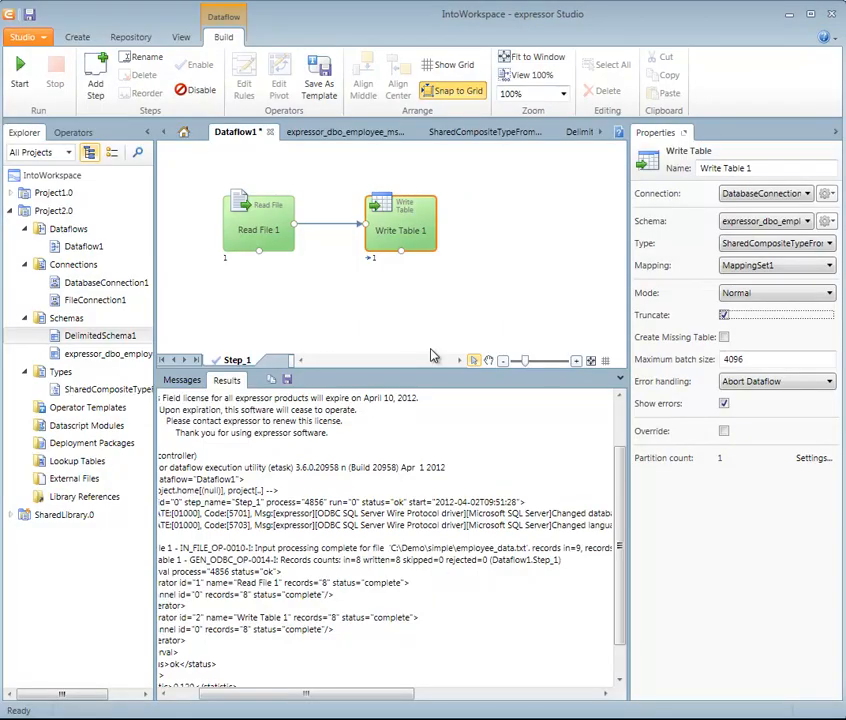
After reviewing Read File 1 and Write Table 1, disable Step_1 and add a blank Step_2
{"action": "left_click", "coordinate": [262, 225]}
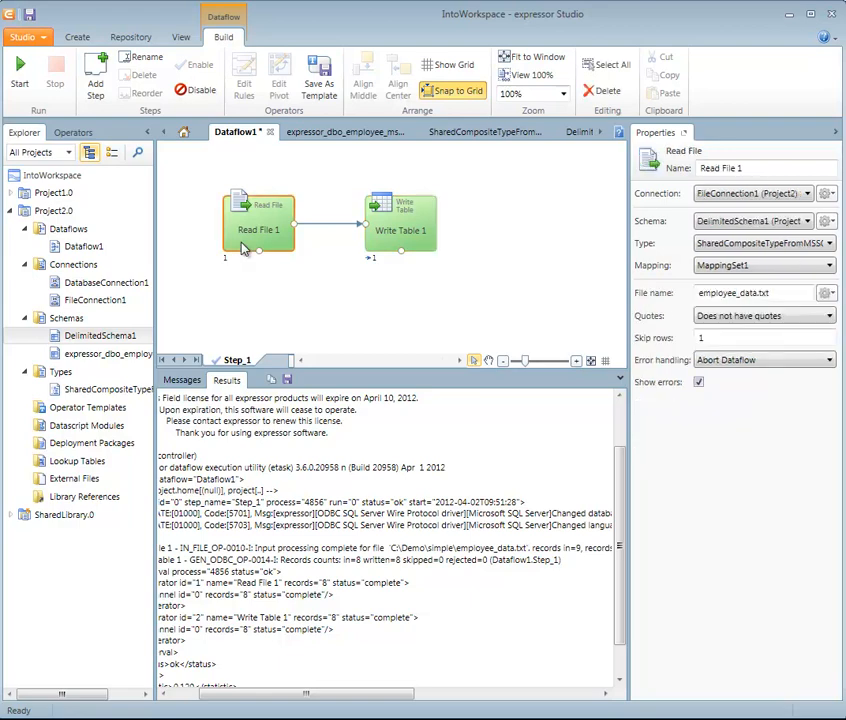
{"action": "left_click", "coordinate": [399, 240]}
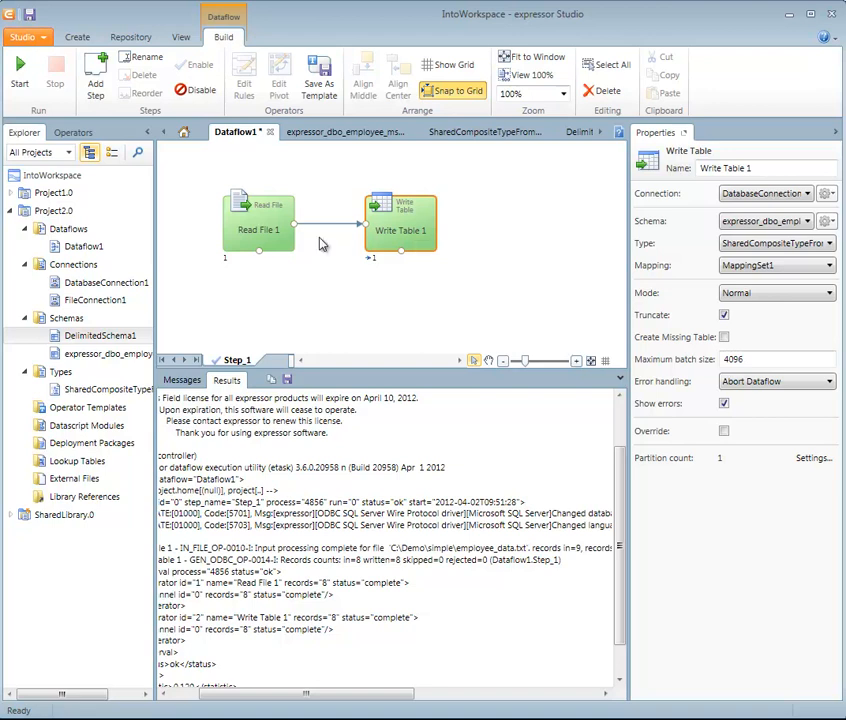
{"action": "right_click", "coordinate": [236, 360]}
{"action": "left_click", "coordinate": [270, 424]}
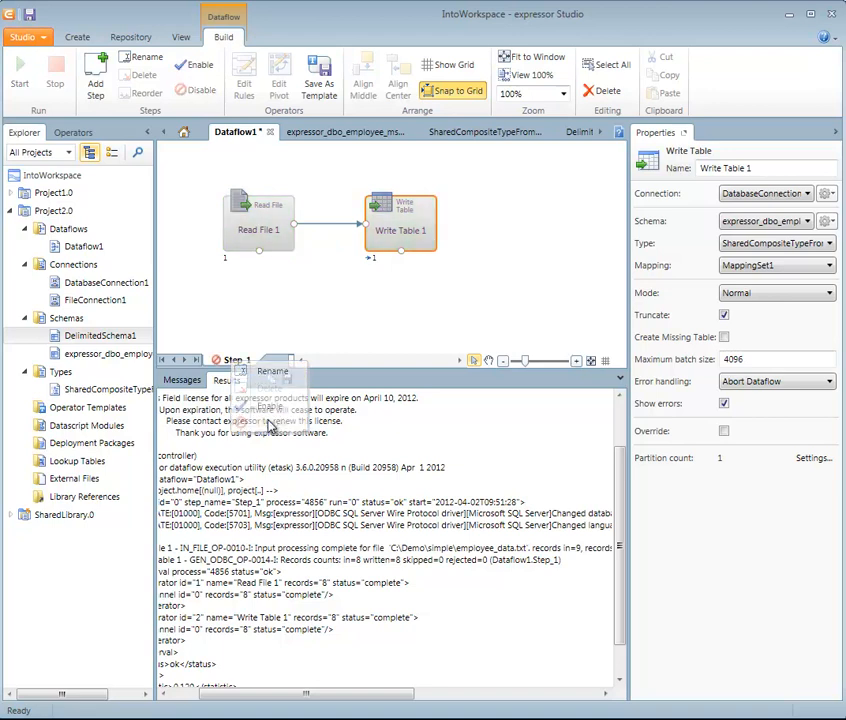
{"action": "left_click", "coordinate": [96, 80]}
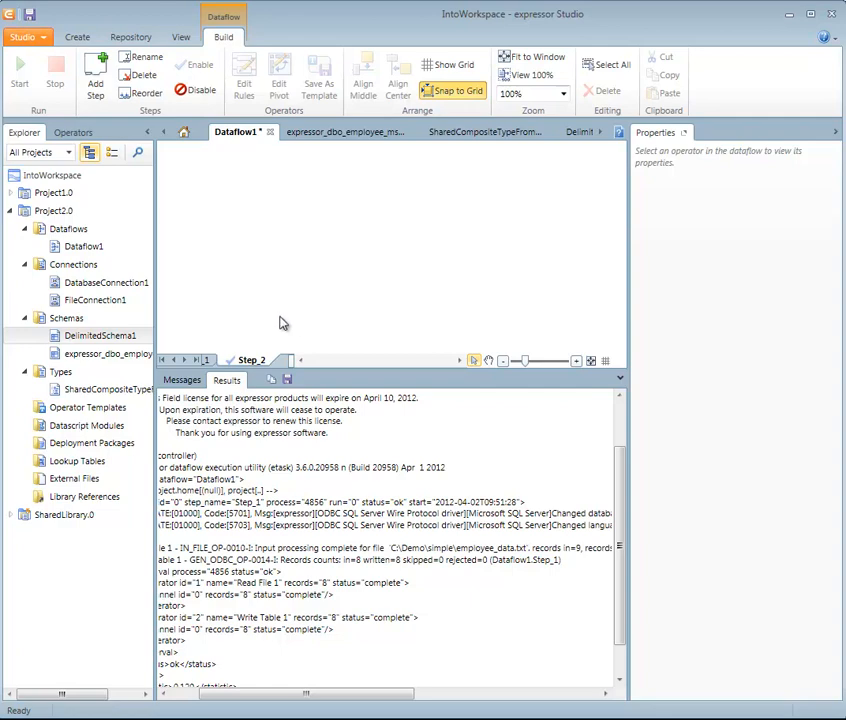
Place a Read File and a Write Table operator in Step_2 and connect Read File 1 to Write Table 1
{"action": "left_click", "coordinate": [85, 136]}
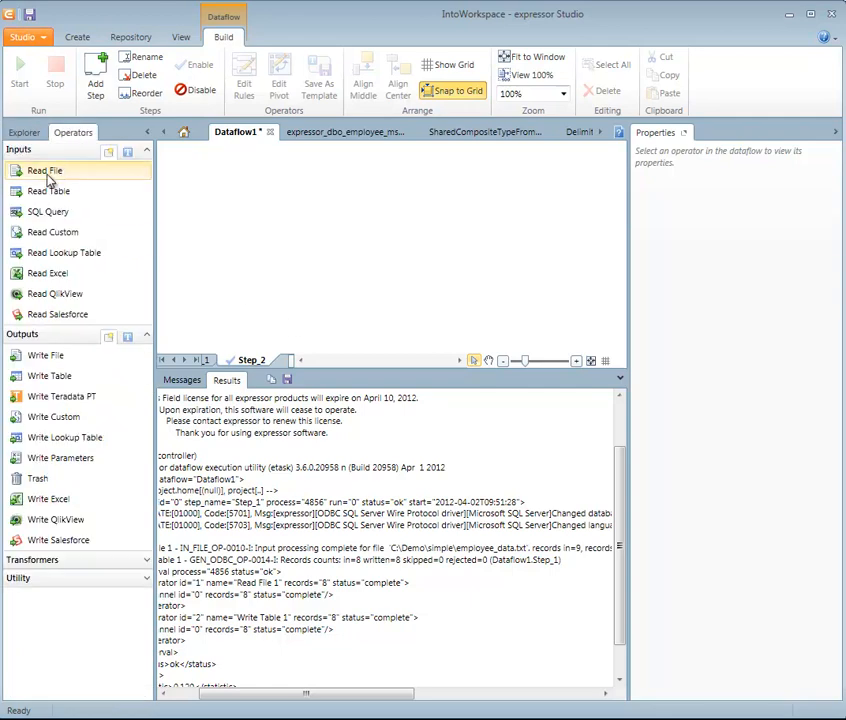
{"action": "left_click_drag", "start_coordinate": [49, 179], "coordinate": [284, 216]}
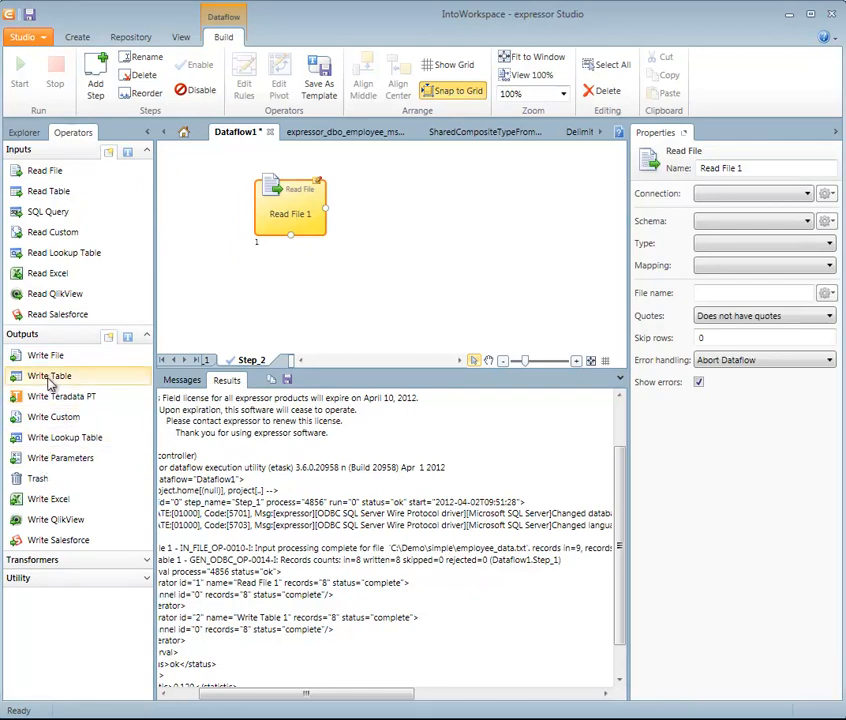
{"action": "left_click_drag", "start_coordinate": [47, 375], "coordinate": [420, 212]}
{"action": "left_click_drag", "start_coordinate": [327, 210], "coordinate": [381, 208]}
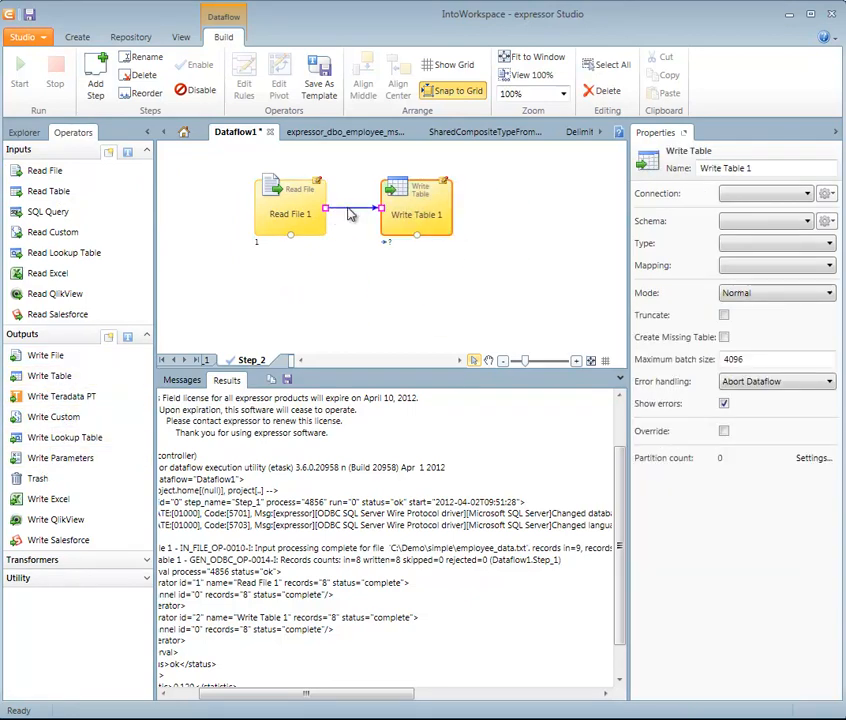
Give Read File 1 the FileConnection1 connection and start a New Delimited Schema
{"action": "left_click", "coordinate": [322, 211]}
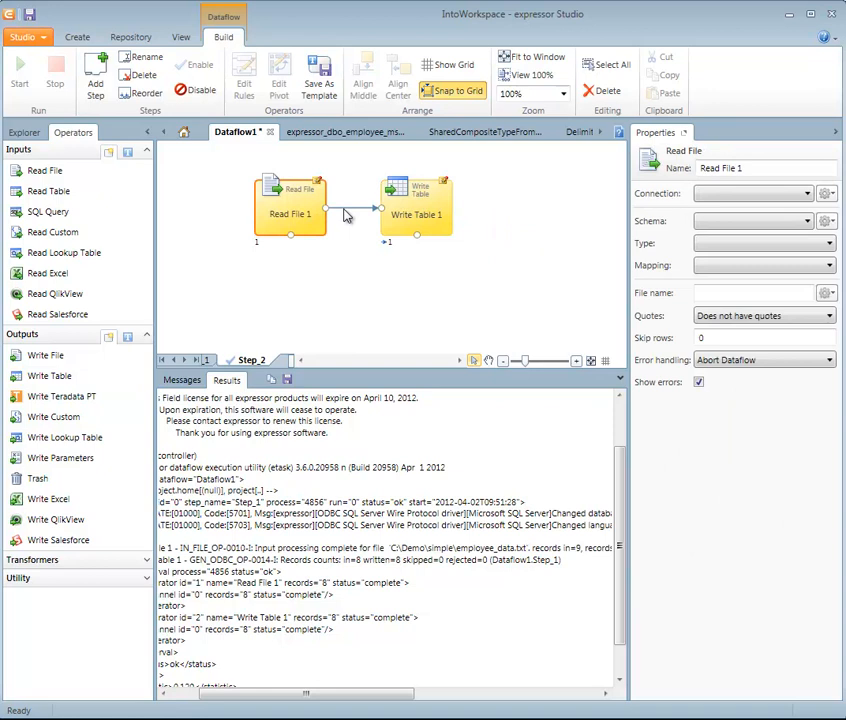
{"action": "left_click", "coordinate": [807, 193]}
{"action": "left_click", "coordinate": [806, 211]}
{"action": "left_click", "coordinate": [808, 221]}
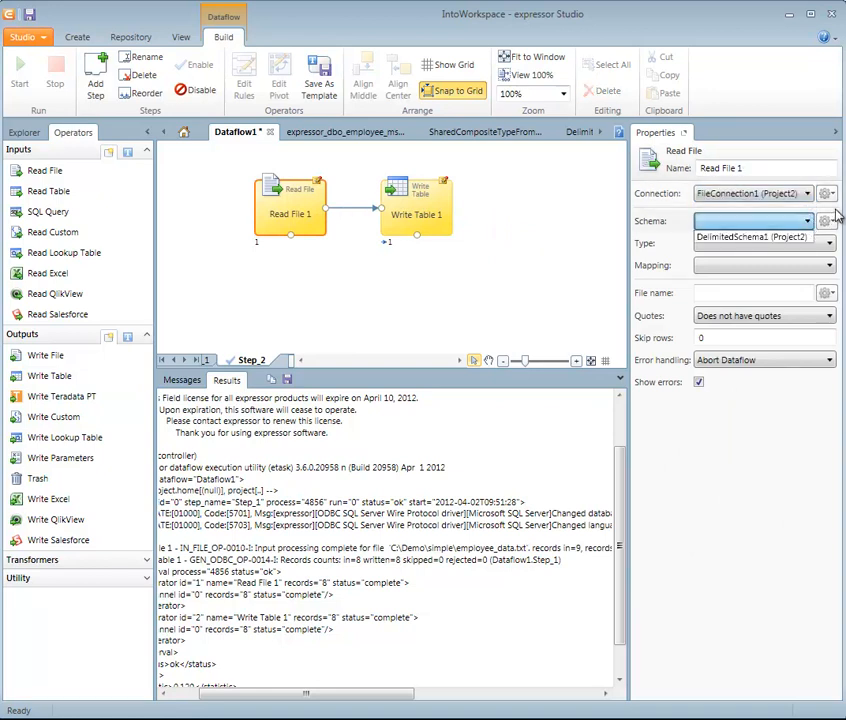
{"action": "left_click", "coordinate": [825, 220]}
{"action": "left_click", "coordinate": [825, 220]}
{"action": "left_click", "coordinate": [792, 256]}
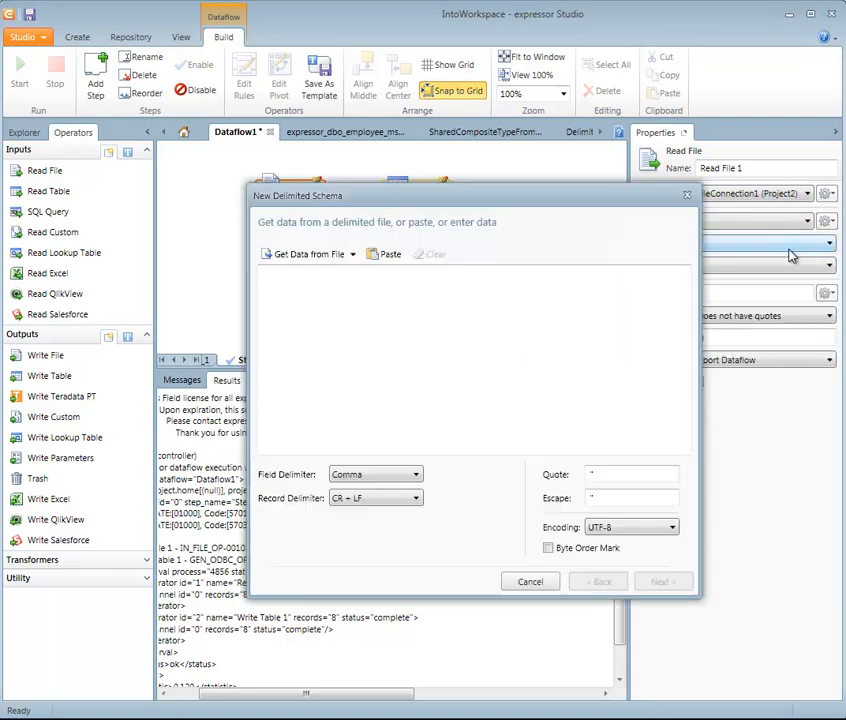
Build a delimited schema from employee_data.txt, taking field names from its header row
{"action": "left_click", "coordinate": [330, 256]}
{"action": "left_click", "coordinate": [307, 275]}
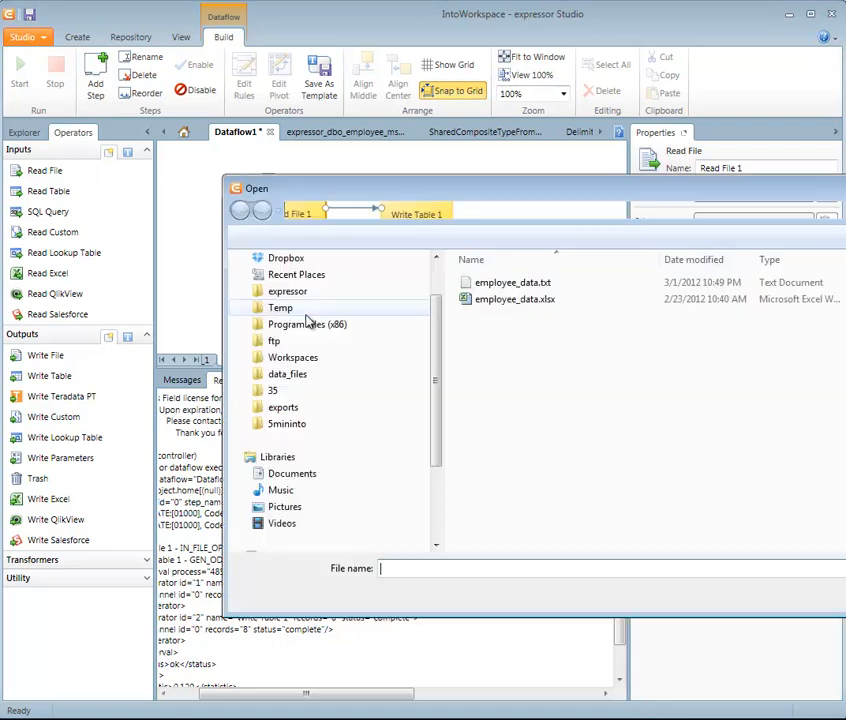
{"action": "double_click", "coordinate": [491, 286]}
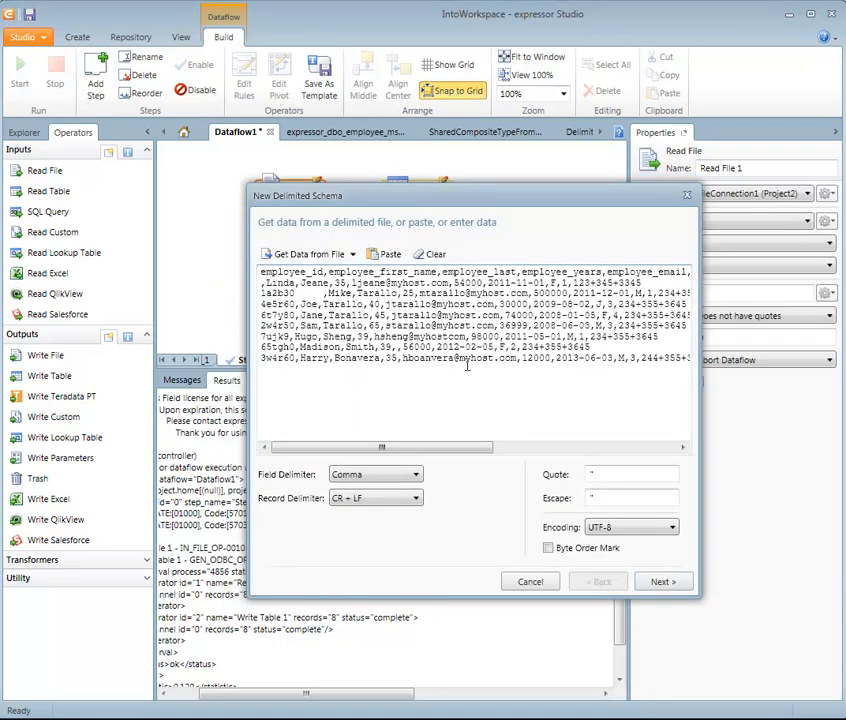
{"action": "left_click", "coordinate": [661, 582]}
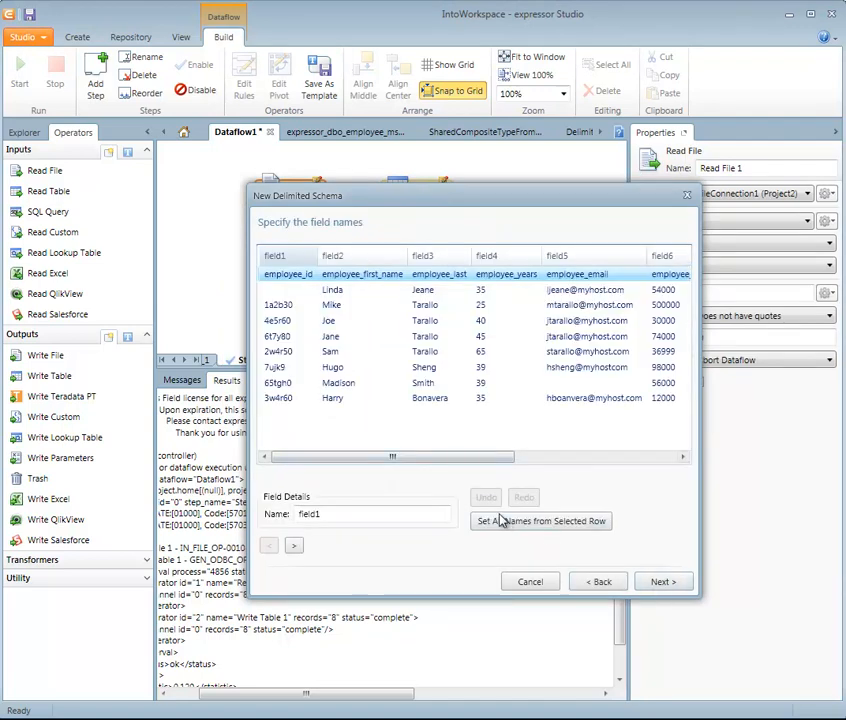
{"action": "left_click", "coordinate": [505, 521]}
{"action": "left_click", "coordinate": [660, 584]}
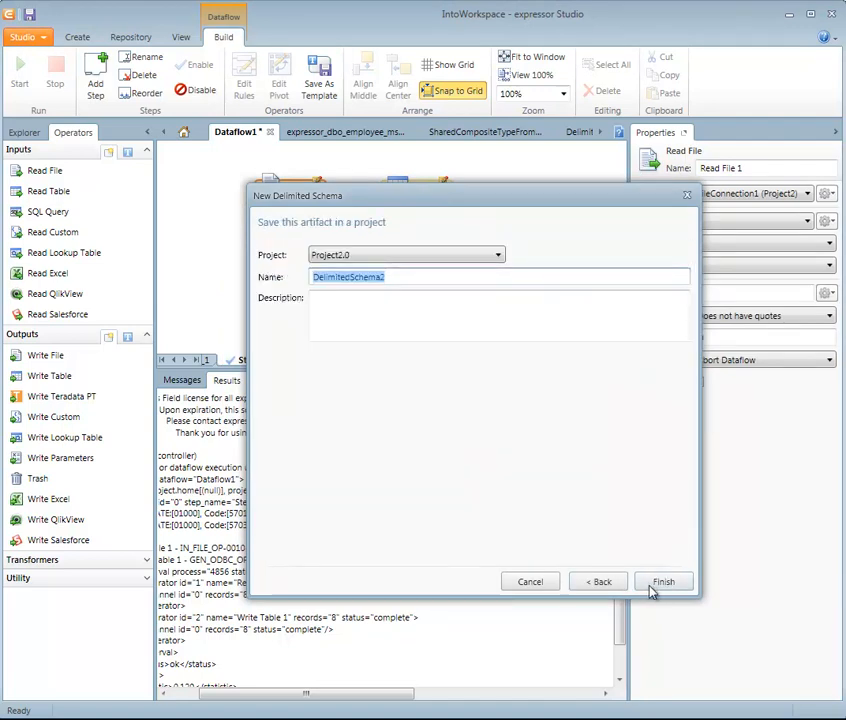
{"action": "left_click", "coordinate": [651, 590]}
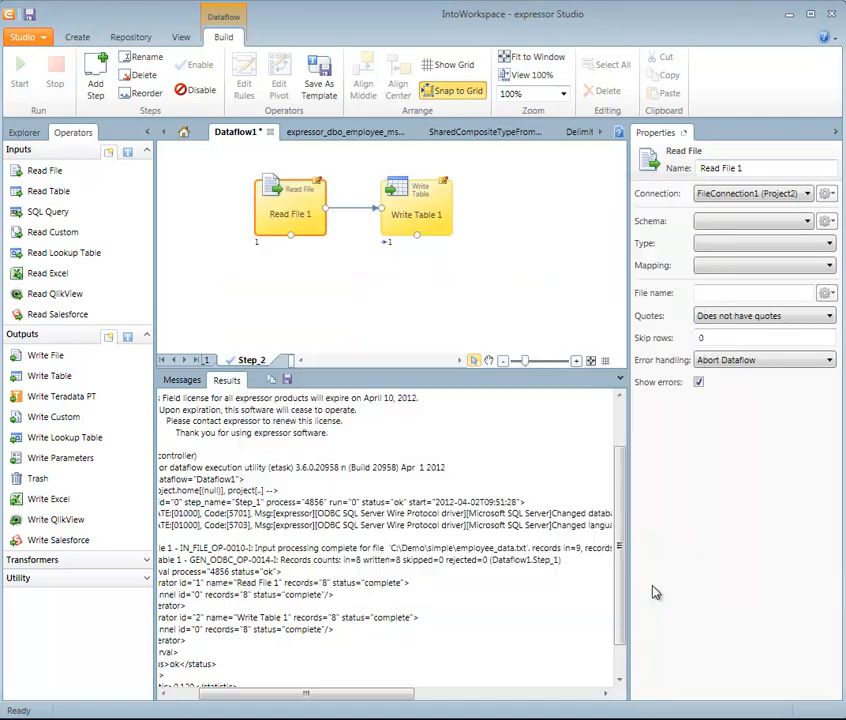
{"action": "left_click", "coordinate": [420, 228]}
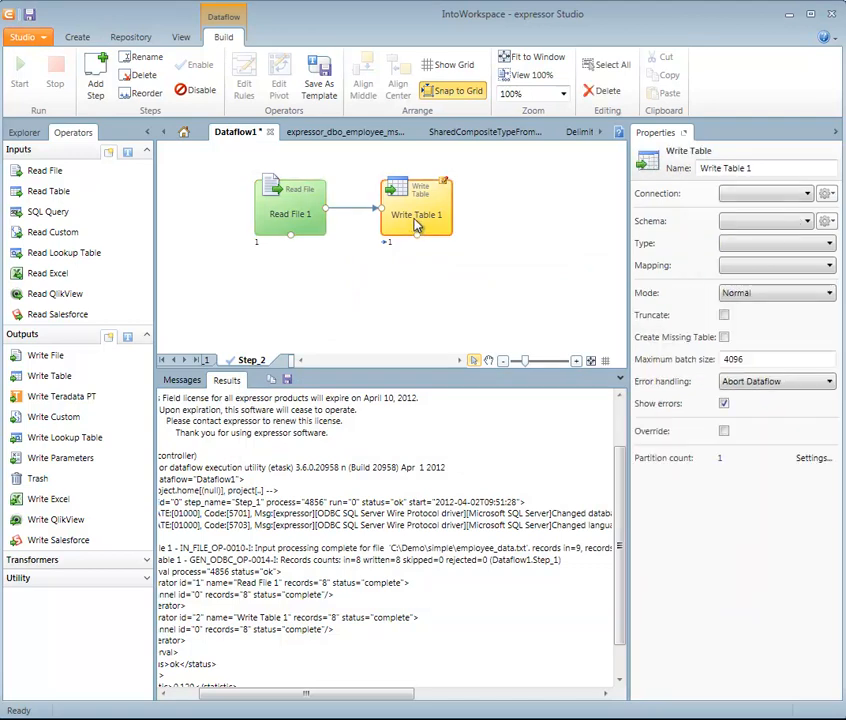
Point Write Table 1 at DatabaseConnection1 and generate a renamed table schema from dbo's employee table
{"action": "left_click", "coordinate": [807, 193]}
{"action": "left_click", "coordinate": [803, 210]}
{"action": "left_click", "coordinate": [825, 220]}
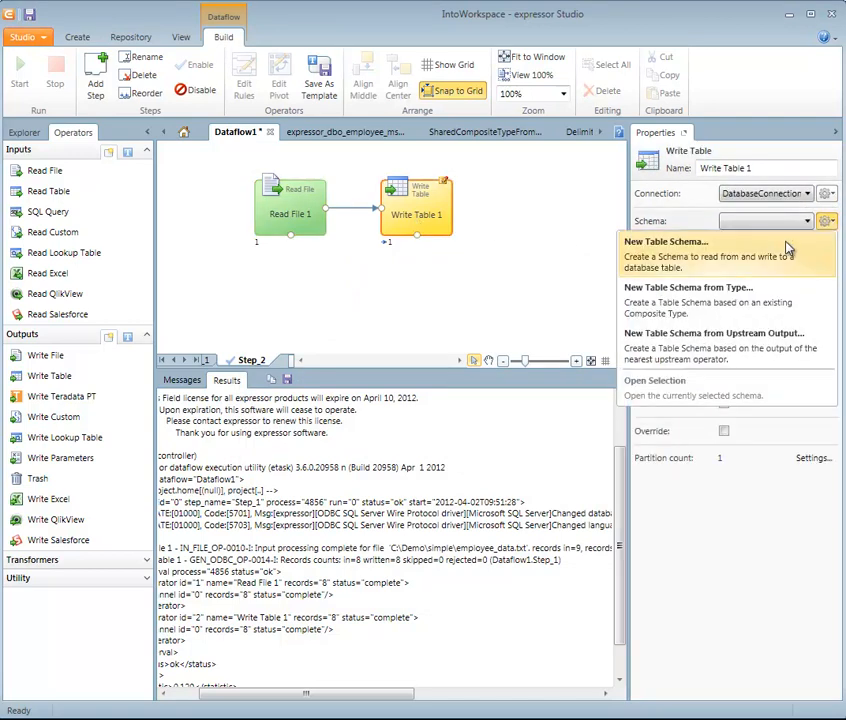
{"action": "left_click", "coordinate": [775, 248]}
{"action": "double_click", "coordinate": [321, 317]}
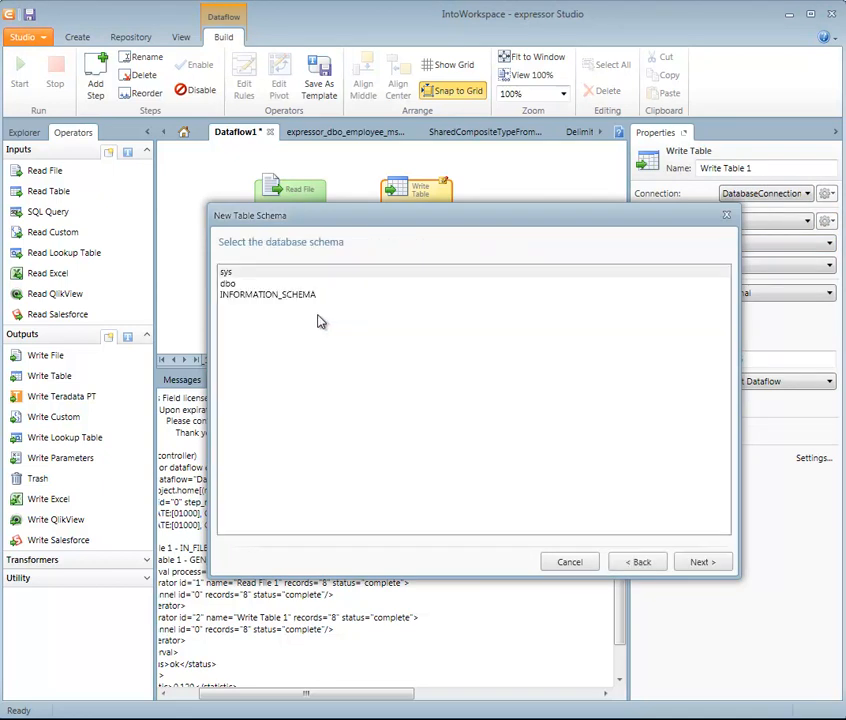
{"action": "double_click", "coordinate": [227, 283]}
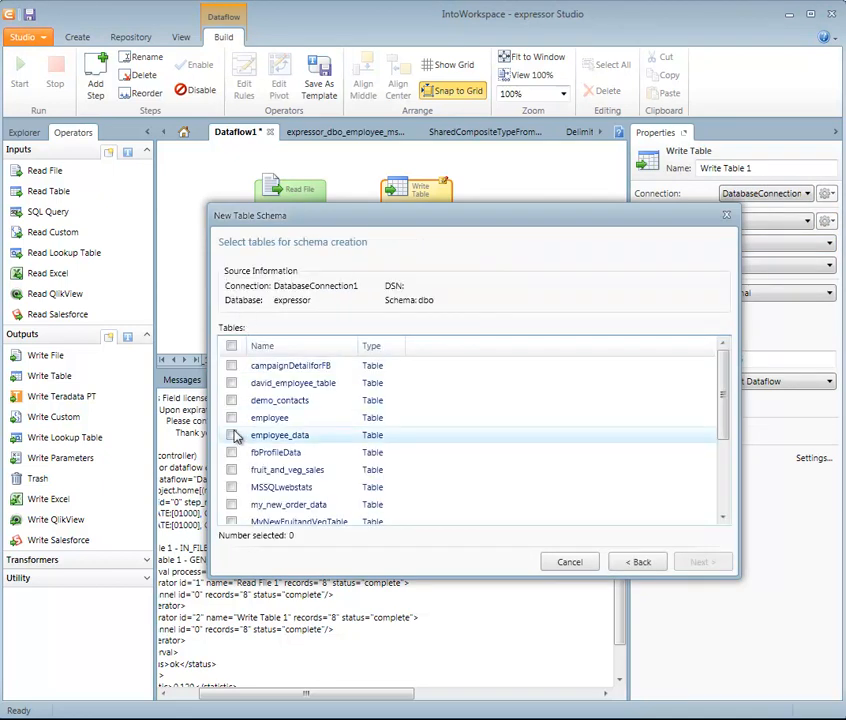
{"action": "left_click", "coordinate": [262, 420]}
{"action": "left_click", "coordinate": [690, 564]}
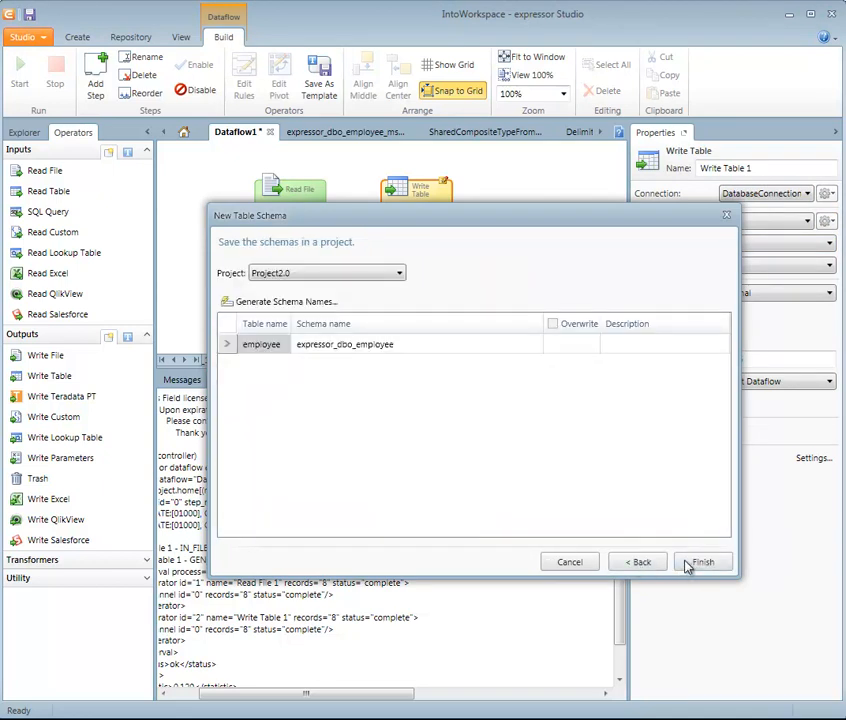
{"action": "left_click", "coordinate": [435, 346]}
{"action": "left_click", "coordinate": [435, 346]}
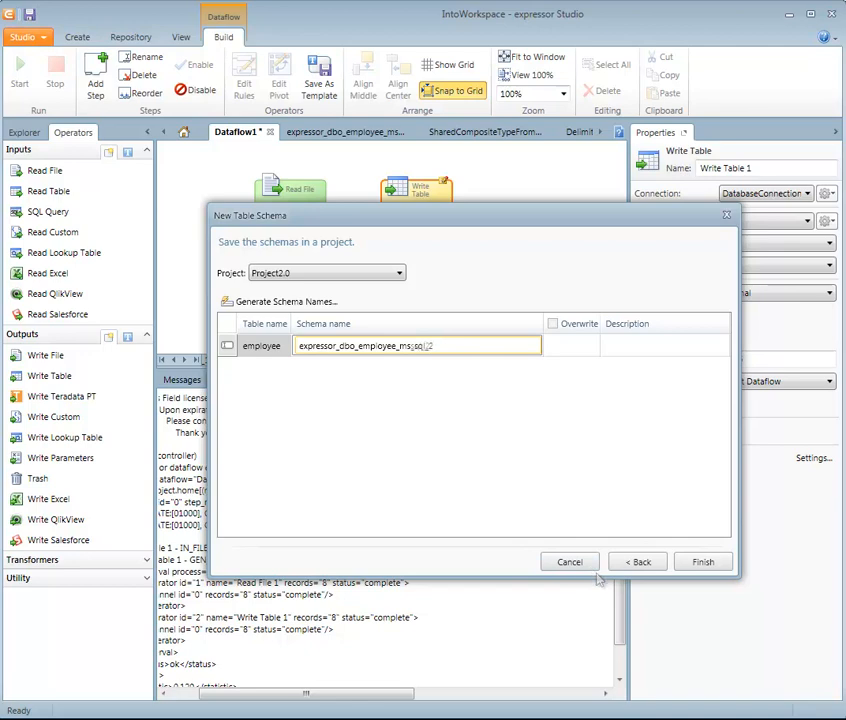
{"action": "left_click", "coordinate": [701, 562]}
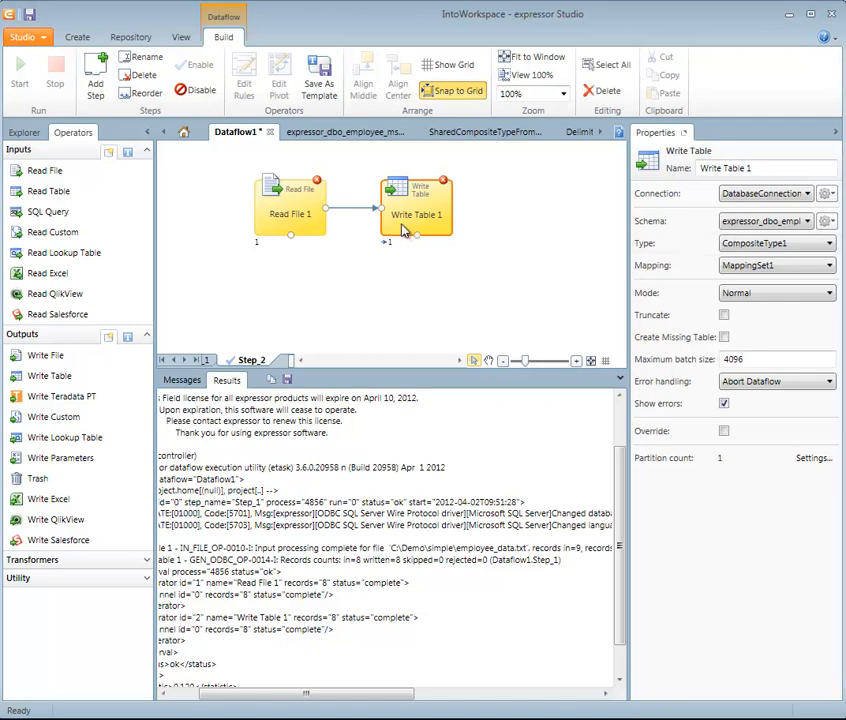
Set Read File 1's Skip rows to 1
{"action": "left_click", "coordinate": [297, 222]}
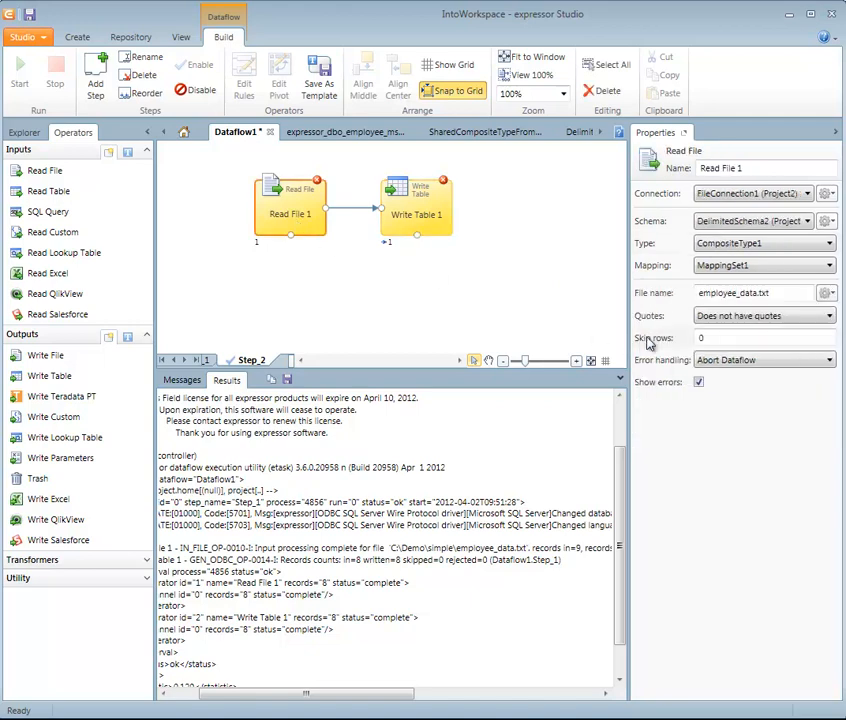
{"action": "type", "text": "1"}
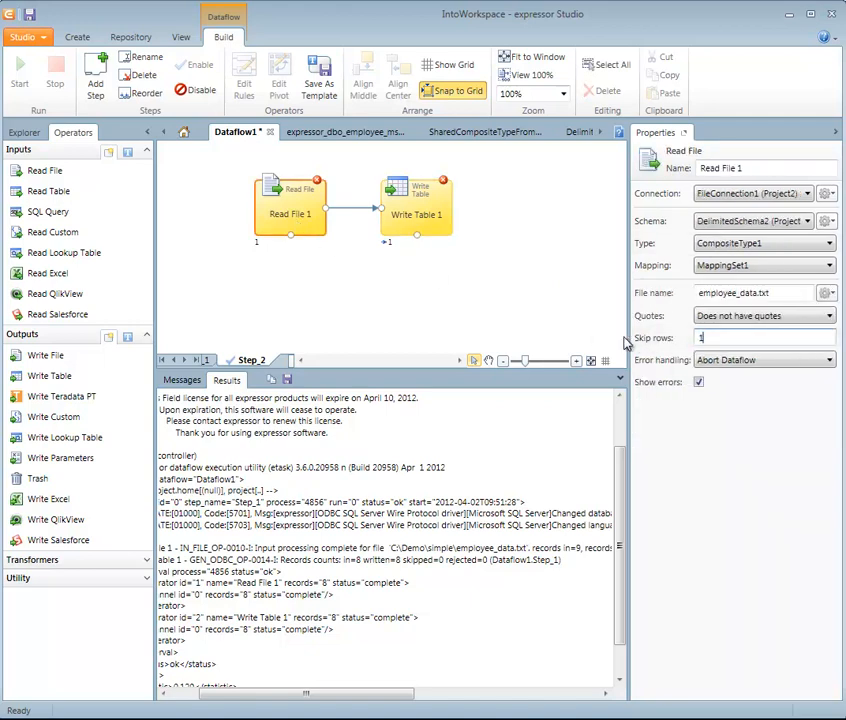
{"action": "left_click", "coordinate": [430, 298]}
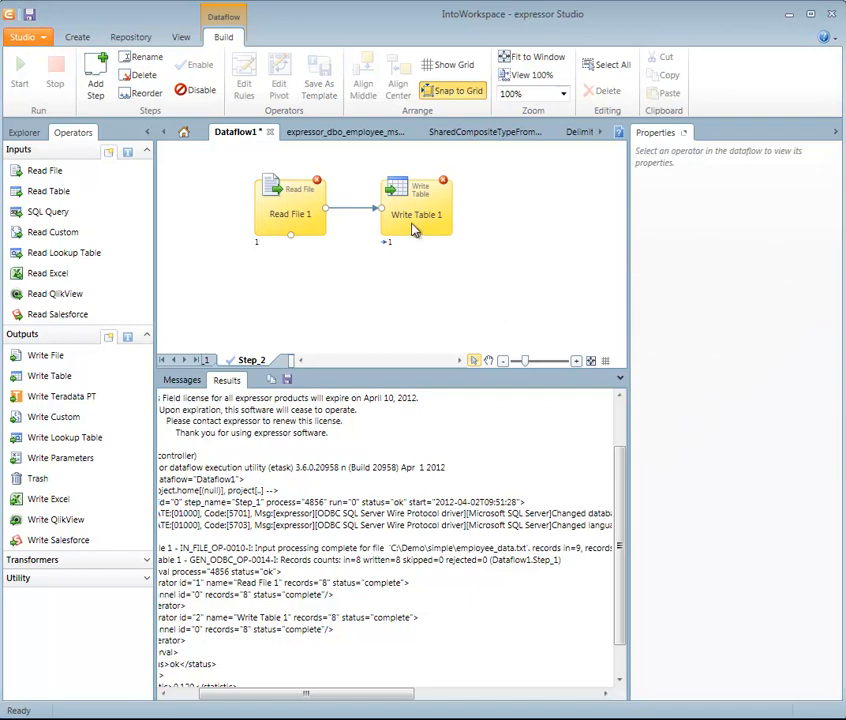
{"action": "left_click", "coordinate": [282, 228]}
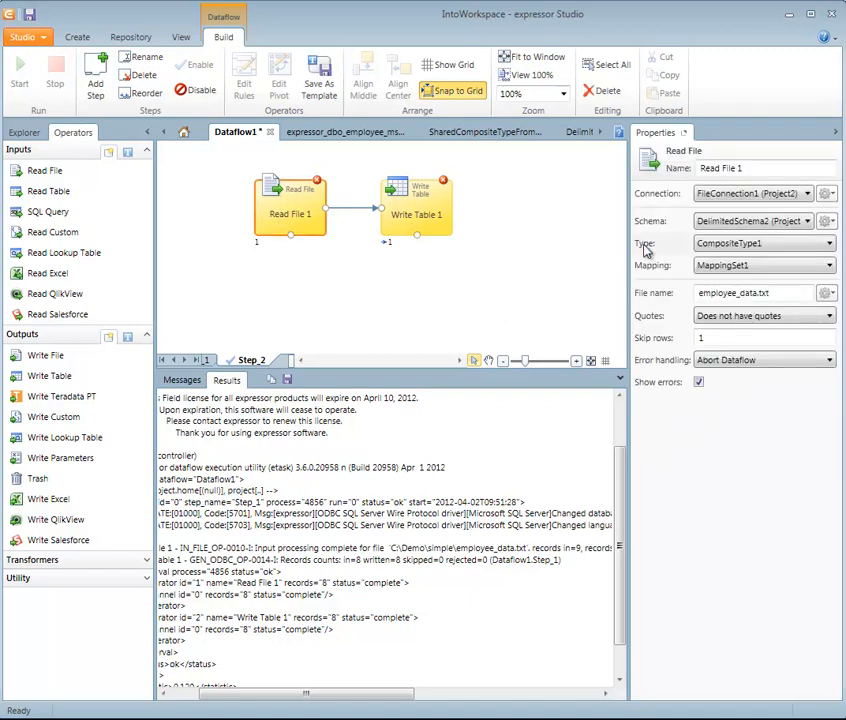
Close all documents except Dataflow1 and open DelimitedSchema2 from the project tree
{"action": "right_click", "coordinate": [215, 130]}
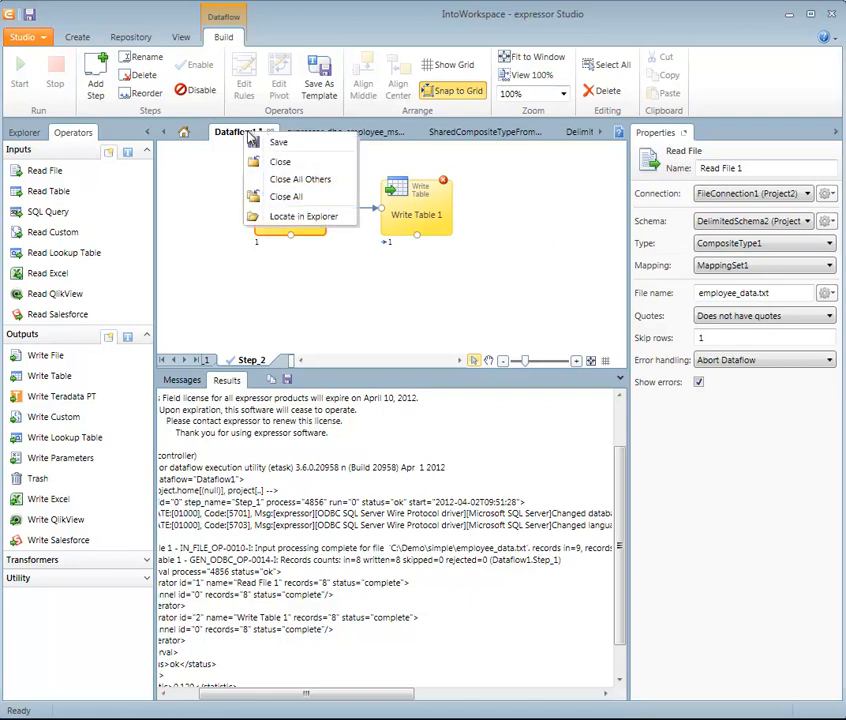
{"action": "left_click", "coordinate": [272, 181]}
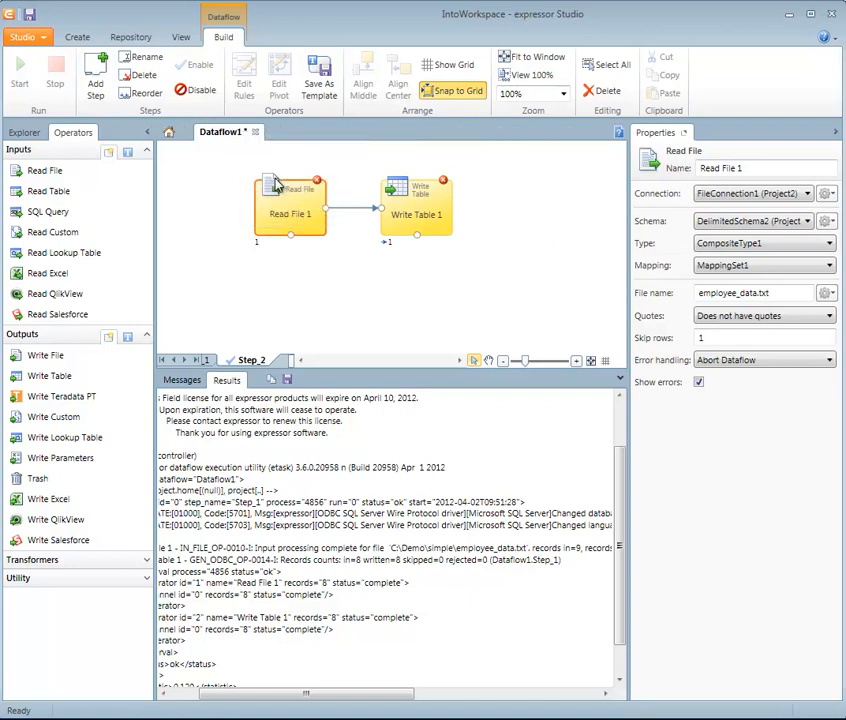
{"action": "left_click", "coordinate": [25, 132]}
{"action": "double_click", "coordinate": [83, 358]}
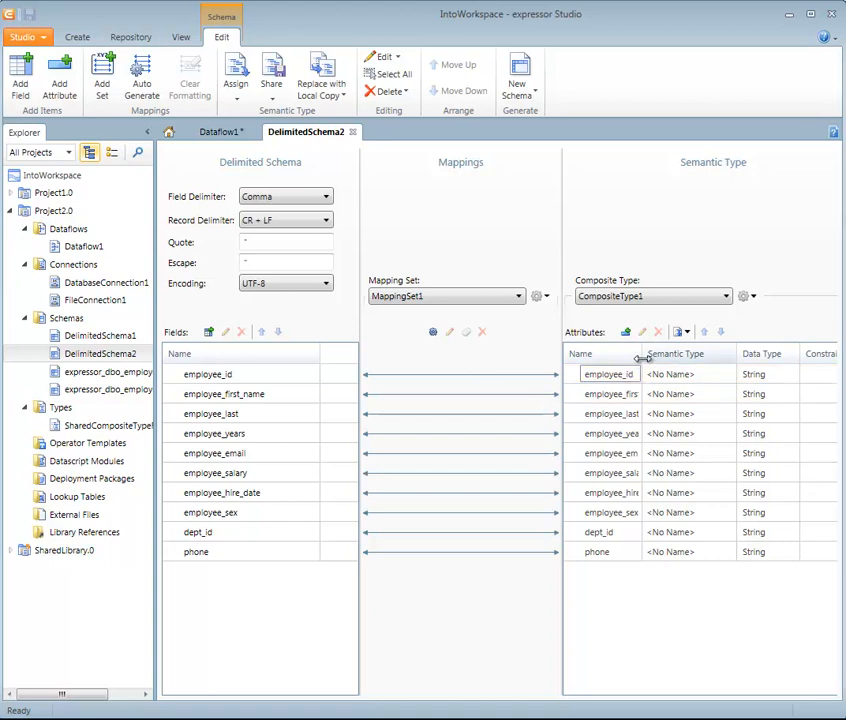
Change the employee_hire_date attribute's data type to DateTime
{"action": "left_click_drag", "start_coordinate": [641, 355], "coordinate": [659, 356]}
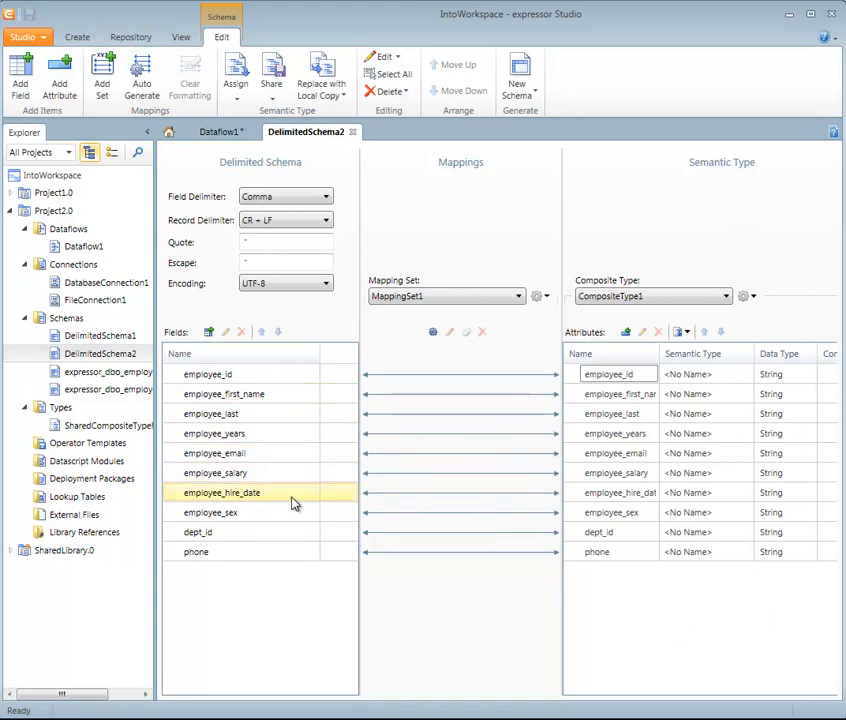
{"action": "double_click", "coordinate": [652, 493]}
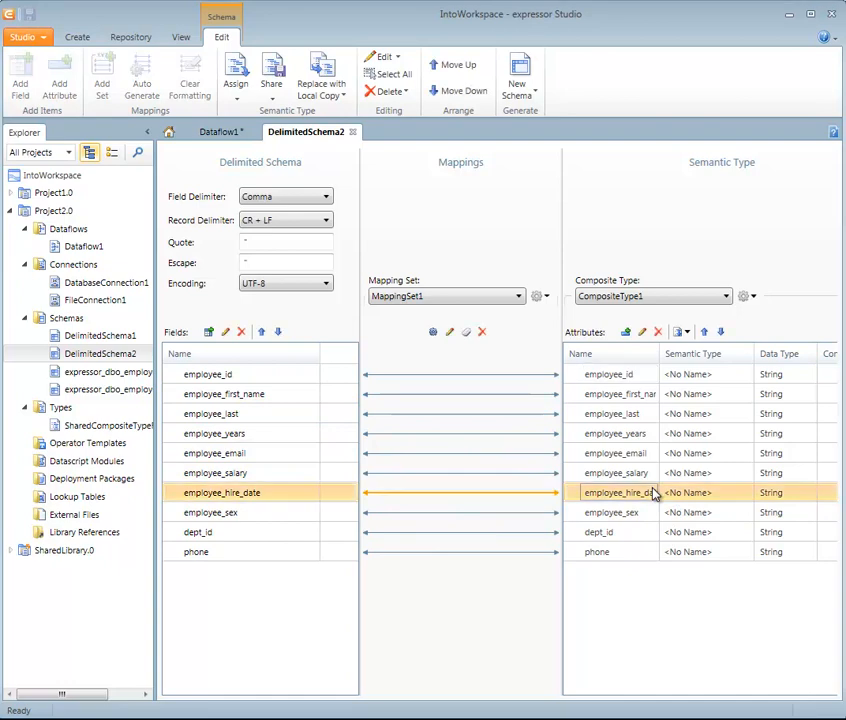
{"action": "left_click", "coordinate": [262, 378]}
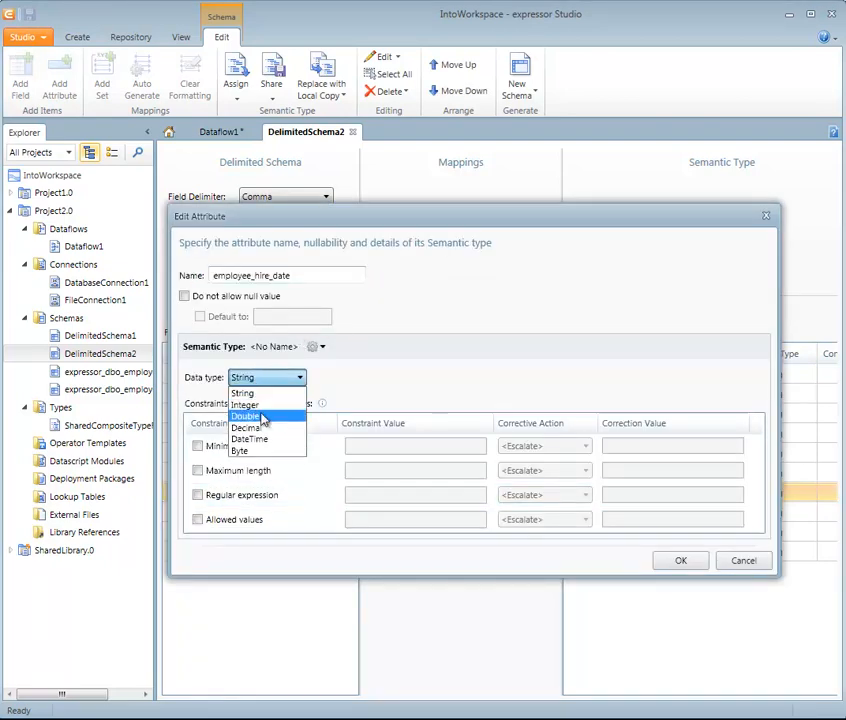
{"action": "left_click", "coordinate": [262, 439]}
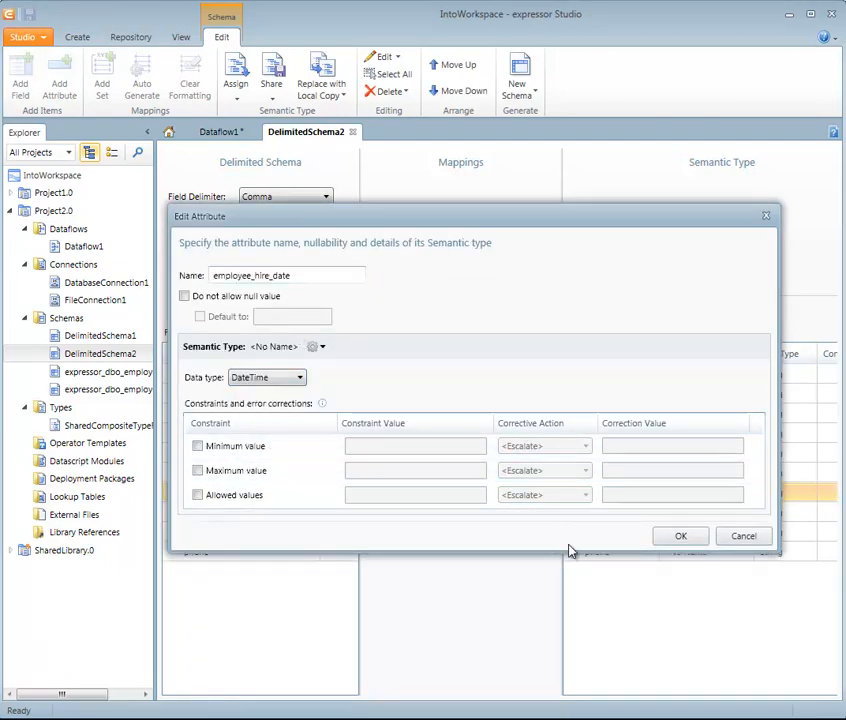
{"action": "left_click", "coordinate": [688, 543]}
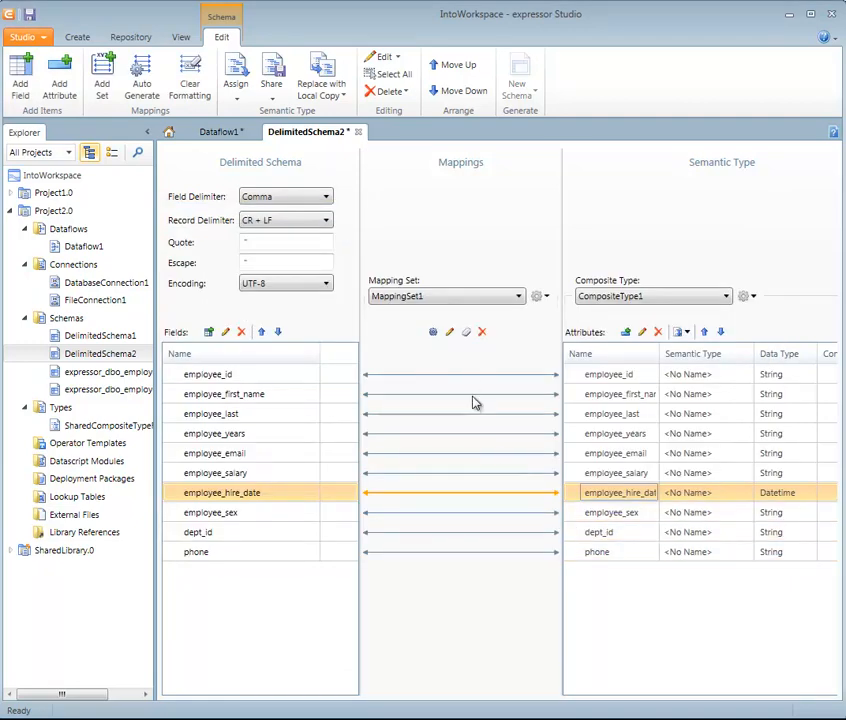
Give the hire date mapping a CYY-MM-DD date format and save DelimitedSchema2
{"action": "left_click", "coordinate": [449, 331]}
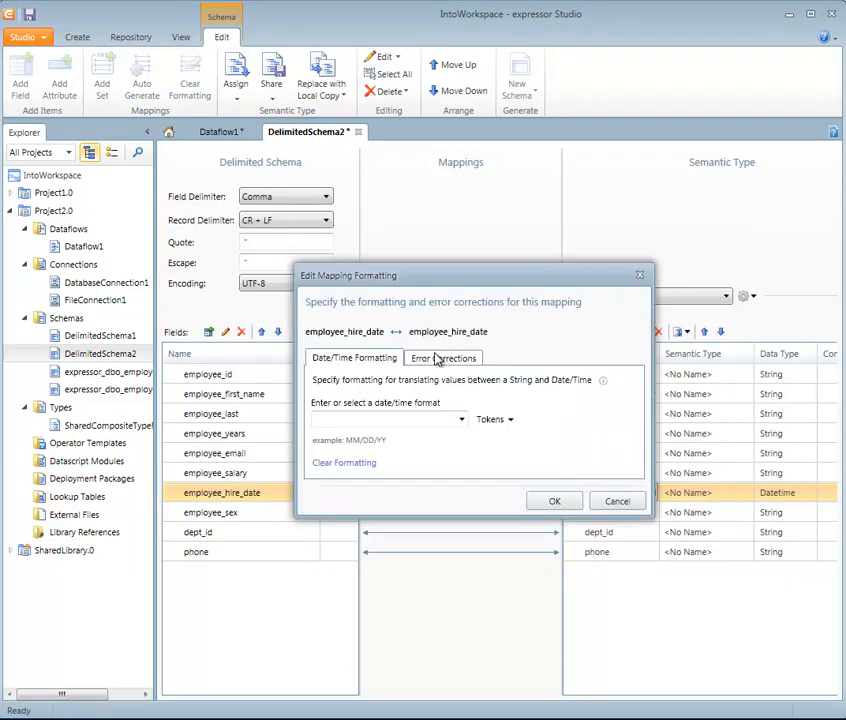
{"action": "left_click", "coordinate": [393, 419]}
{"action": "type", "text": "CCYY-MM-DD"}
{"action": "left_click", "coordinate": [545, 503]}
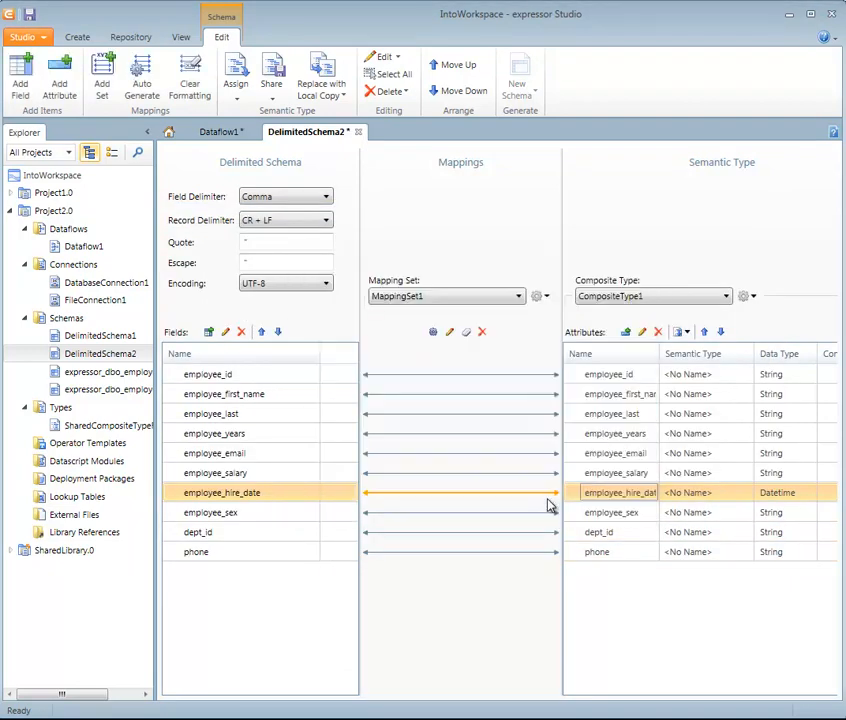
{"action": "left_click", "coordinate": [29, 14]}
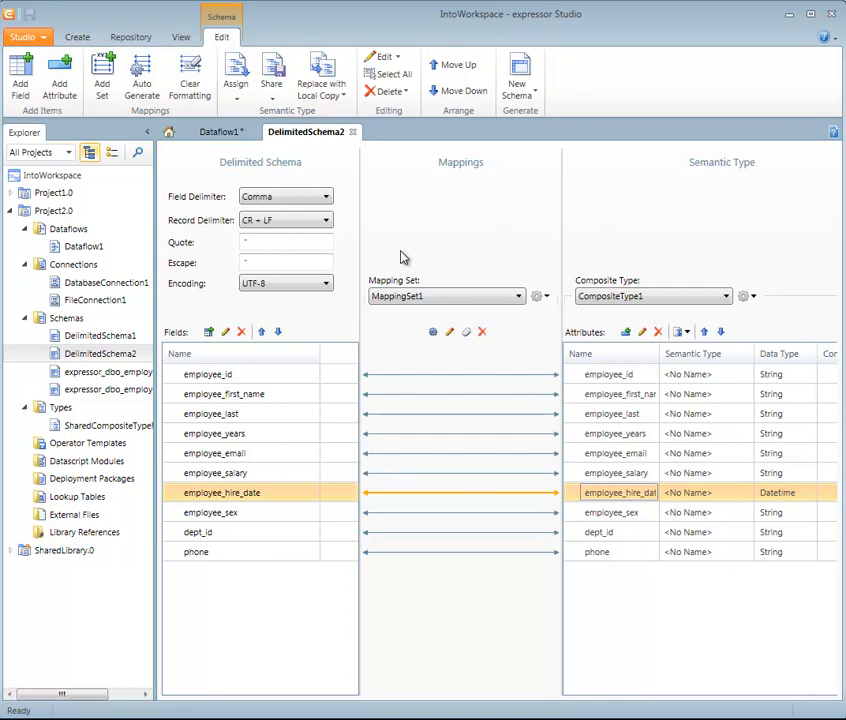
Share the composite type to Project2.0 as SahredCompositeTypeFromDelimitedFile, then save the schema
{"action": "left_click", "coordinate": [271, 87]}
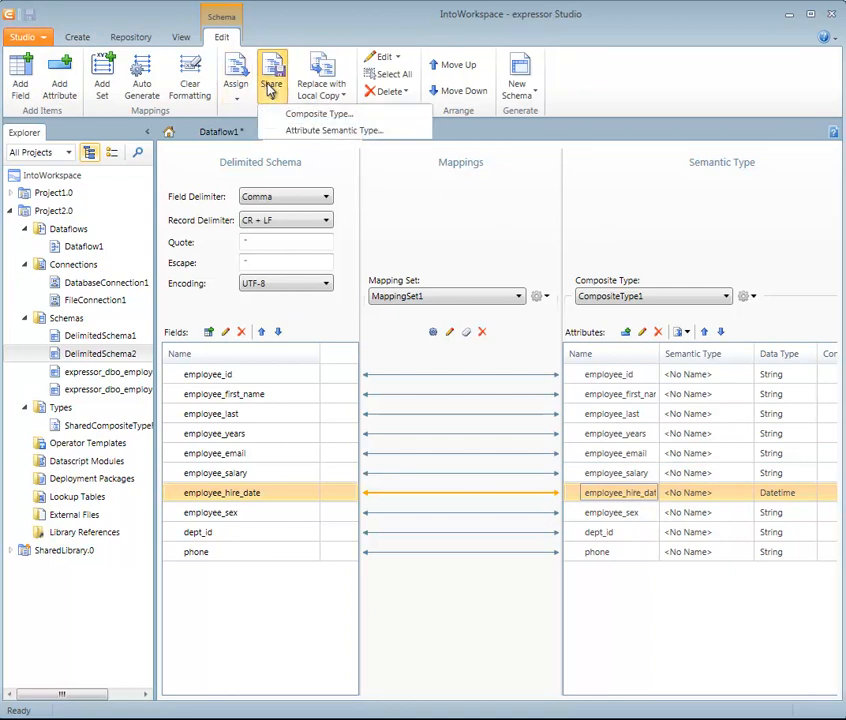
{"action": "left_click", "coordinate": [322, 116]}
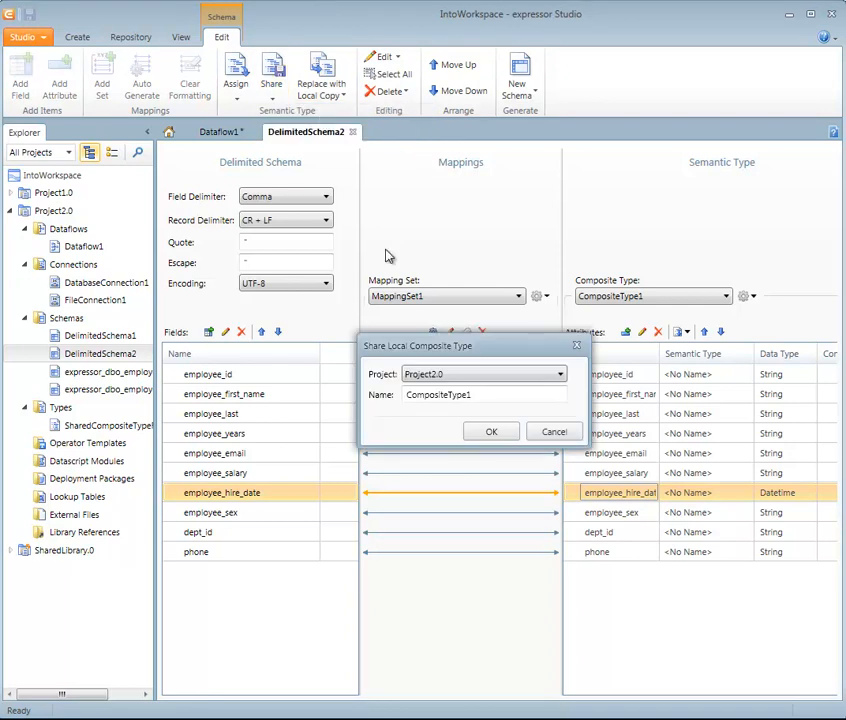
{"action": "left_click", "coordinate": [504, 396]}
{"action": "type", "text": "Sahred"}
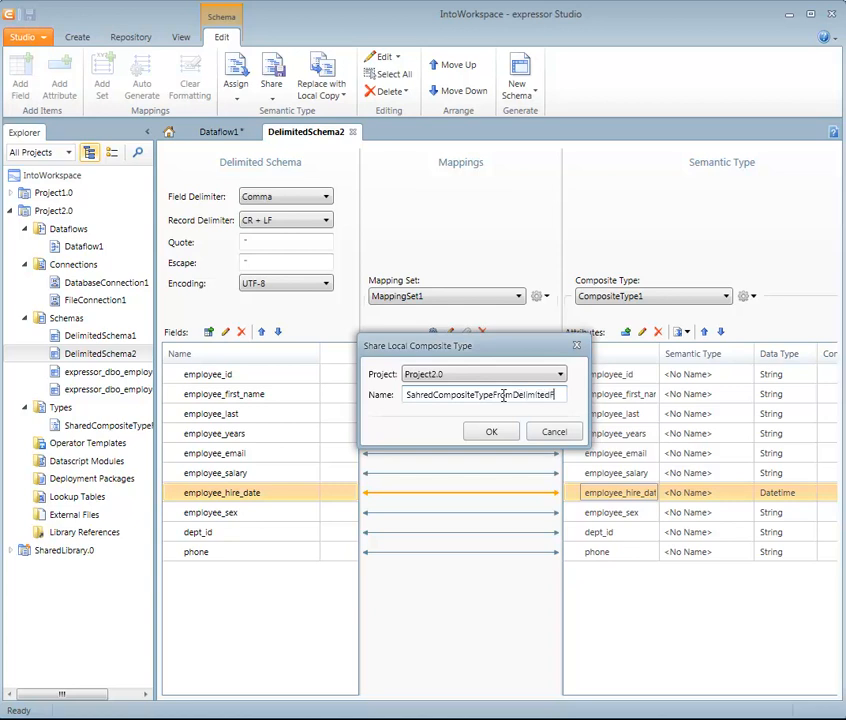
{"action": "left_click", "coordinate": [487, 432]}
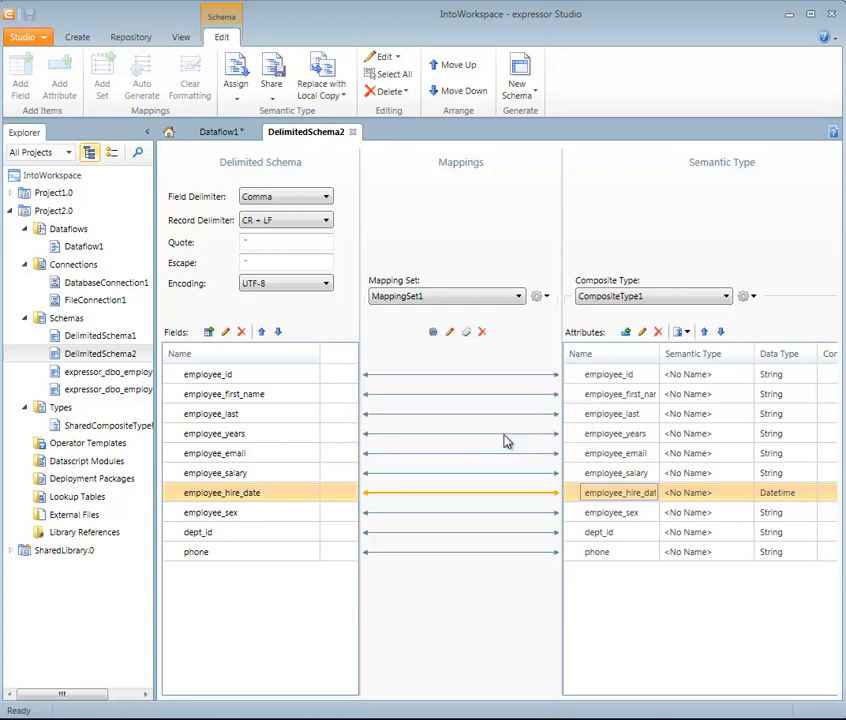
{"action": "left_click", "coordinate": [31, 14]}
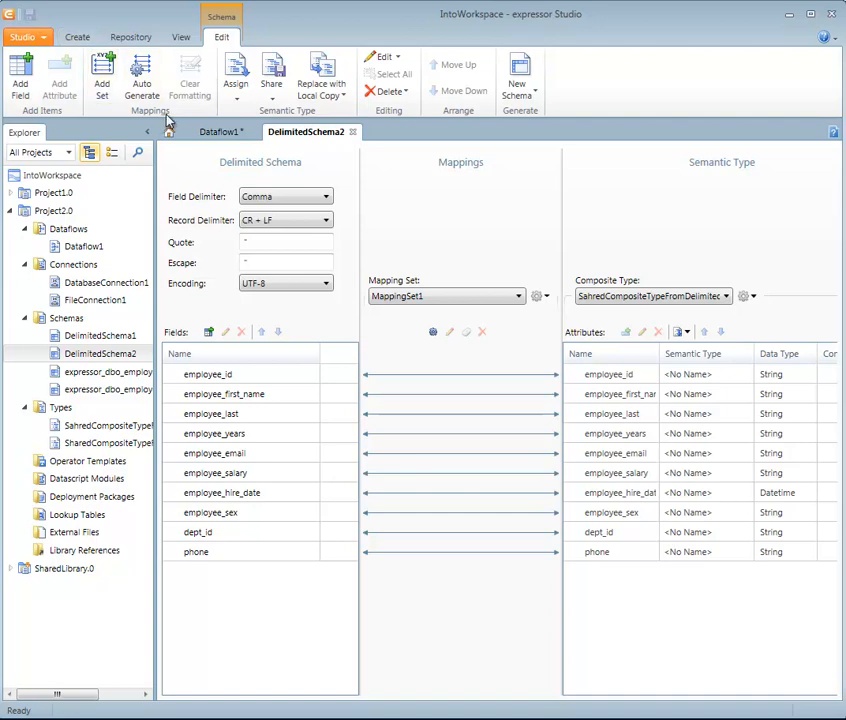
Back on Dataflow1, keep Write Table 1's schema as expressor_dbo_employee_ms_sql_2 and widen the side panels
{"action": "left_click", "coordinate": [215, 134]}
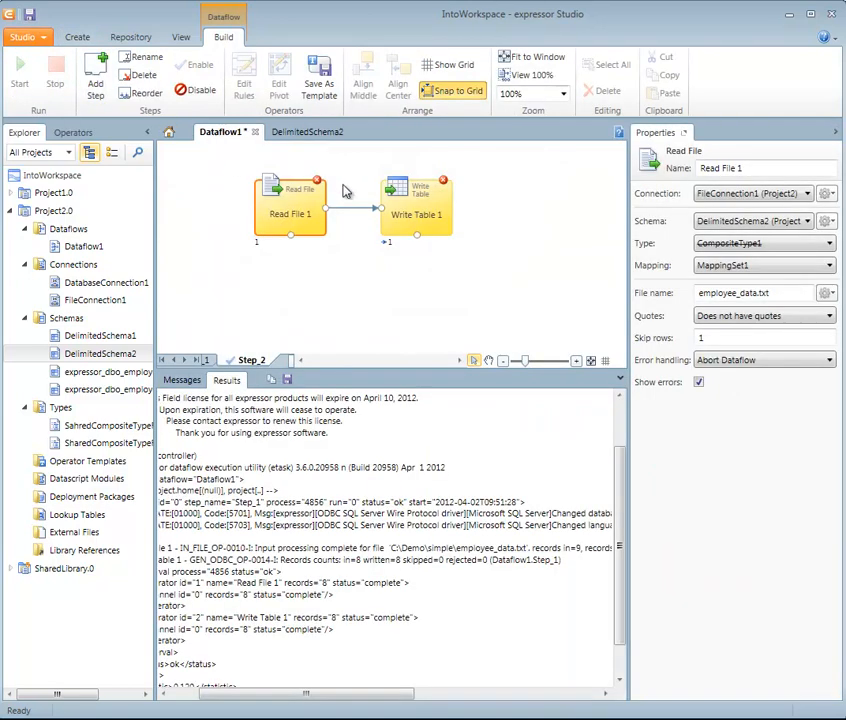
{"action": "left_click", "coordinate": [427, 196]}
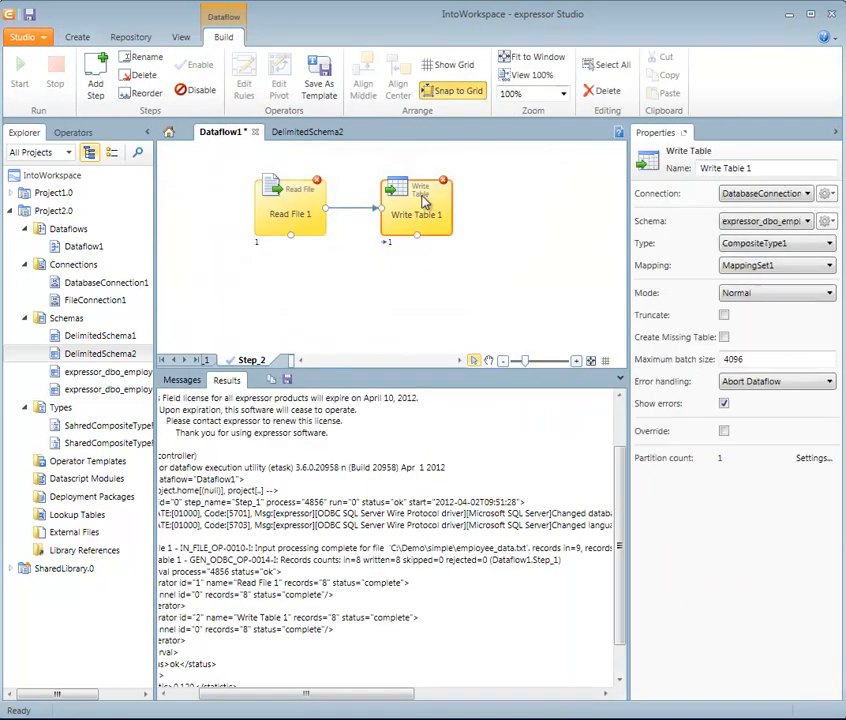
{"action": "left_click", "coordinate": [807, 221]}
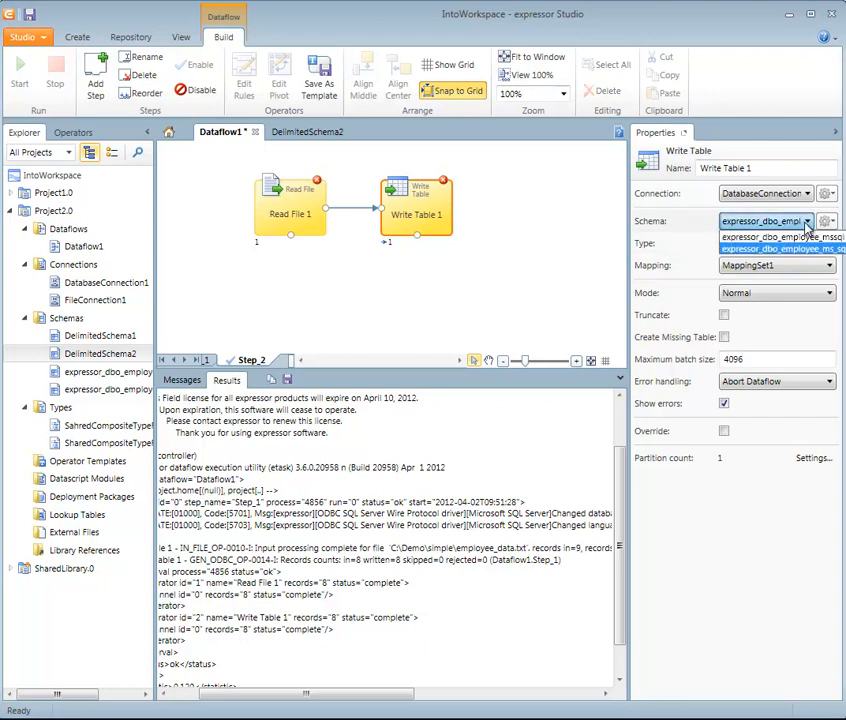
{"action": "left_click", "coordinate": [808, 248]}
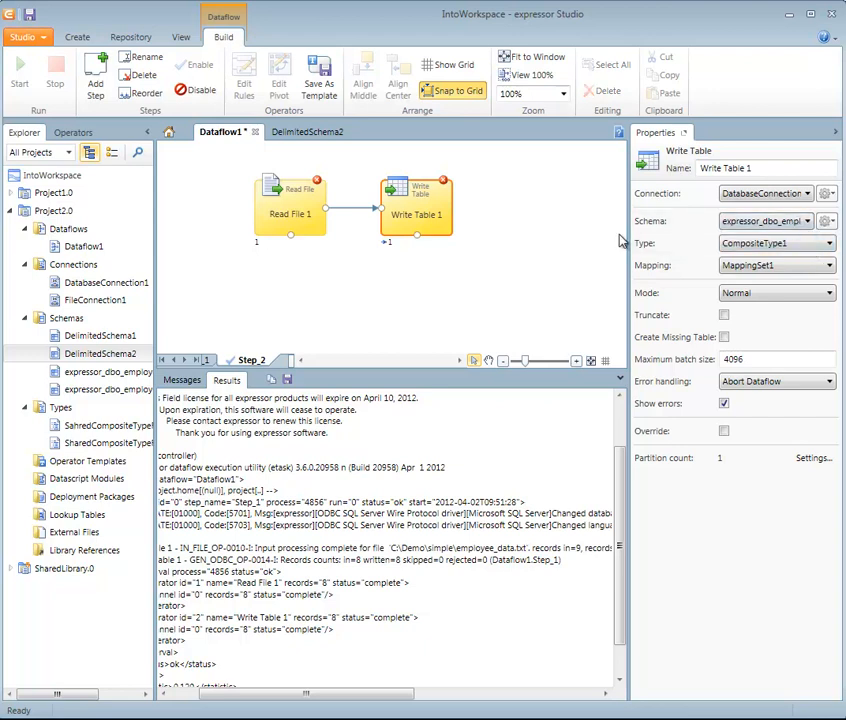
{"action": "left_click_drag", "start_coordinate": [629, 232], "coordinate": [548, 232]}
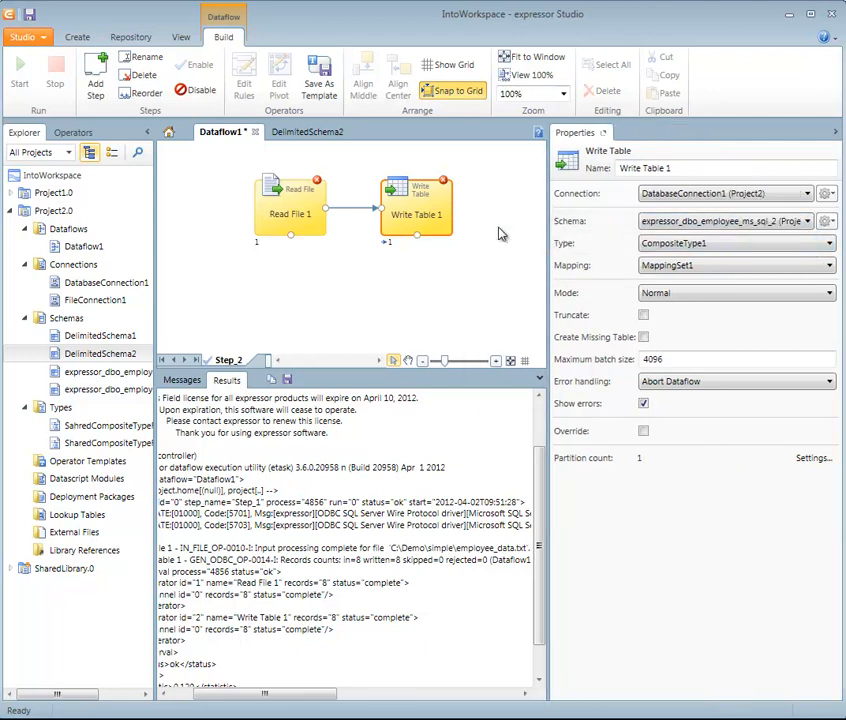
{"action": "left_click_drag", "start_coordinate": [155, 374], "coordinate": [207, 375]}
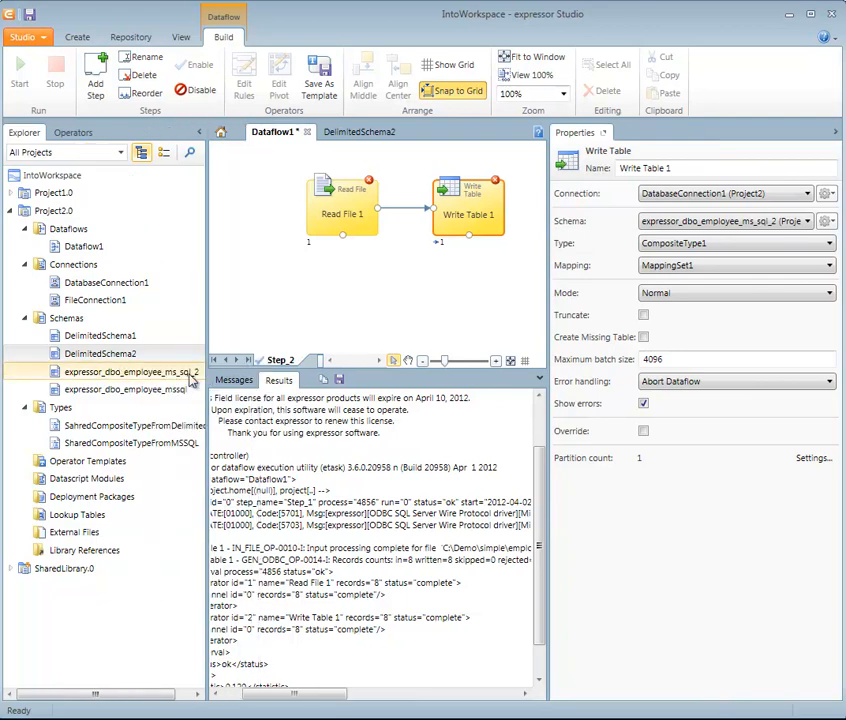
Assign SahredCompositeTypeFromDelimitedFile to expressor_dbo_employee_ms_sql_2 and auto-map same-named fields
{"action": "double_click", "coordinate": [155, 372]}
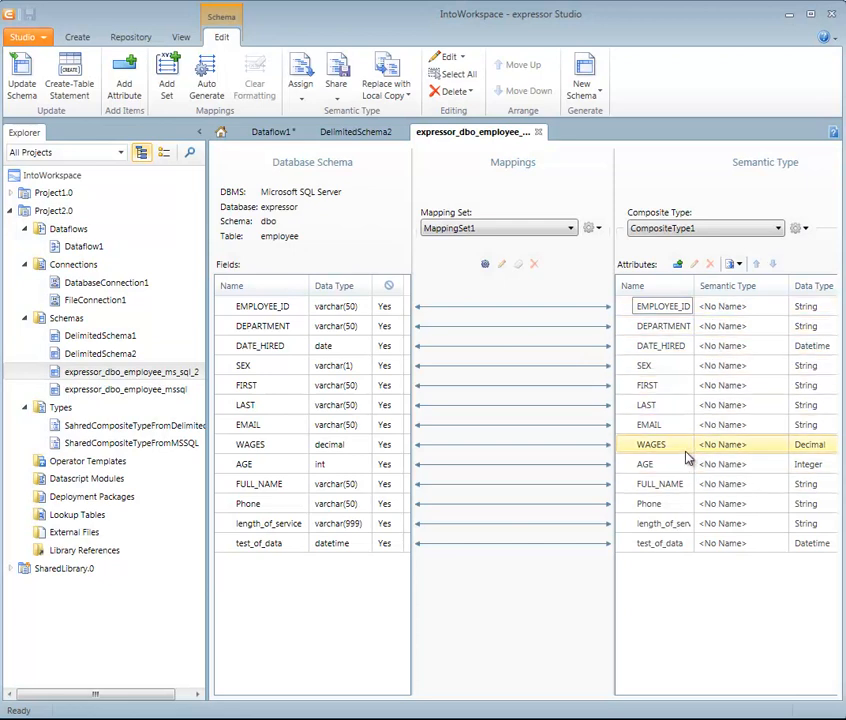
{"action": "left_click", "coordinate": [311, 89]}
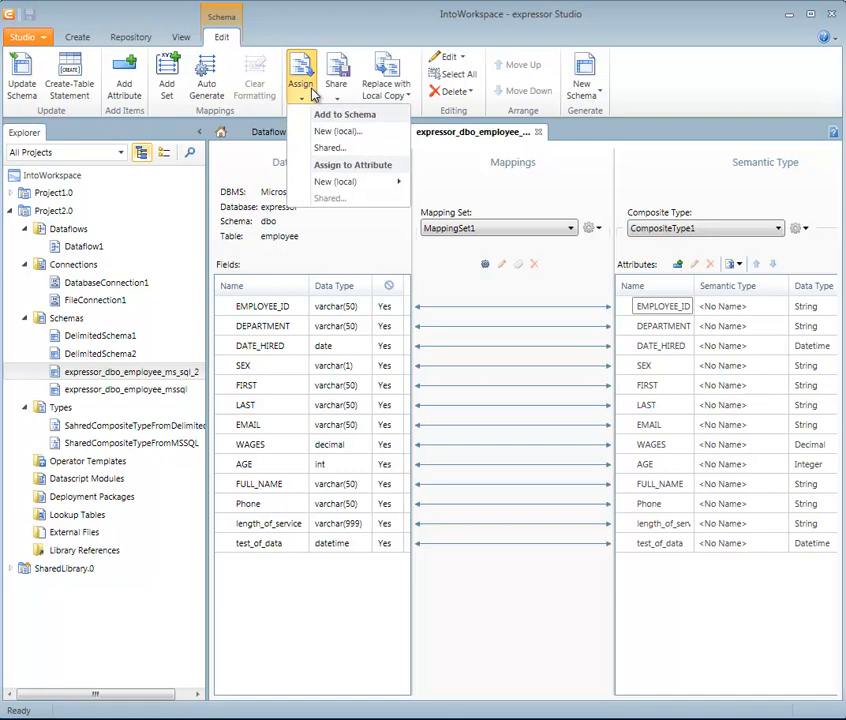
{"action": "left_click", "coordinate": [322, 147]}
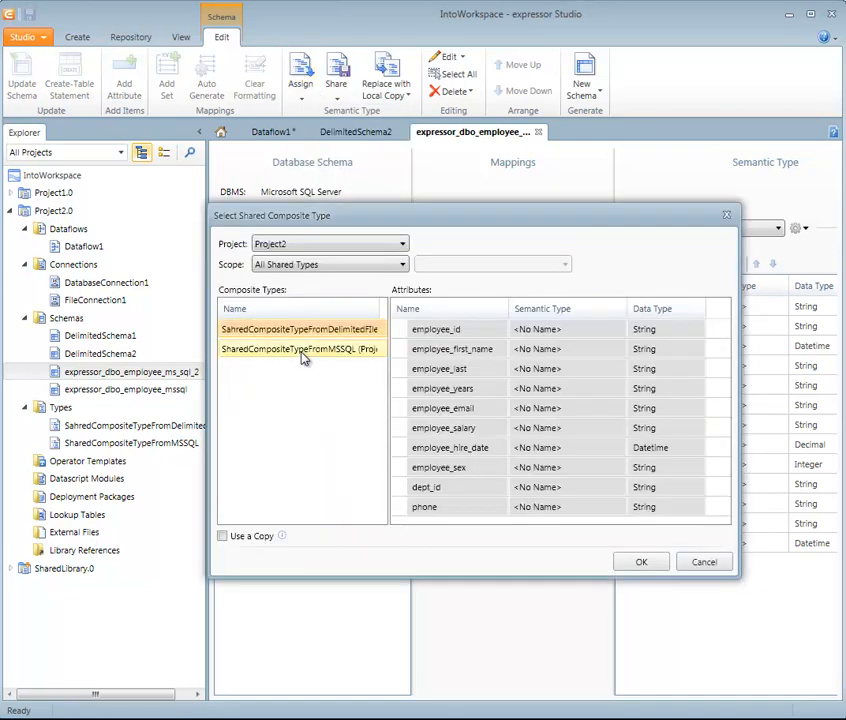
{"action": "left_click", "coordinate": [302, 349]}
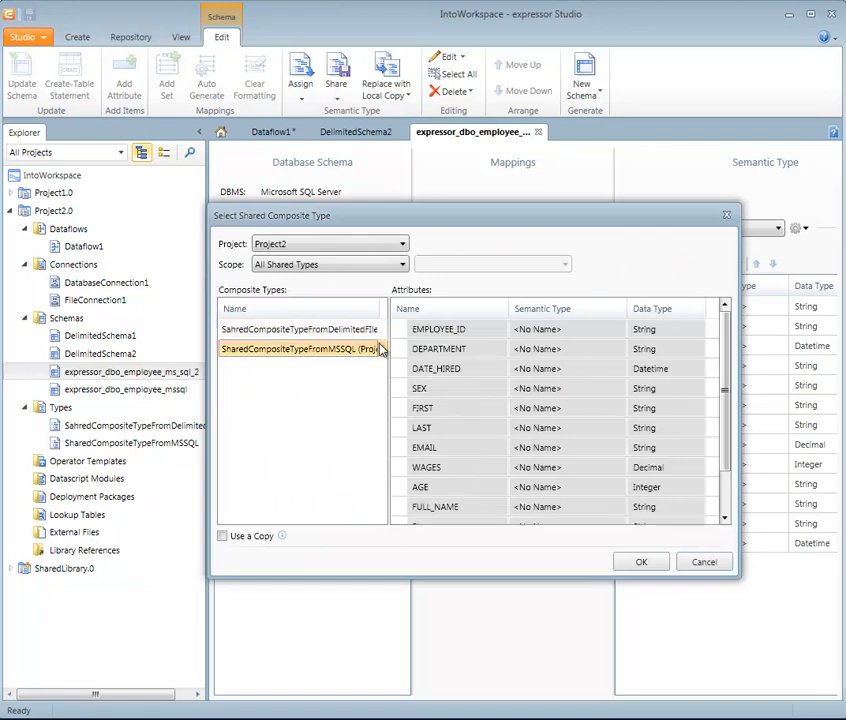
{"action": "left_click", "coordinate": [352, 332]}
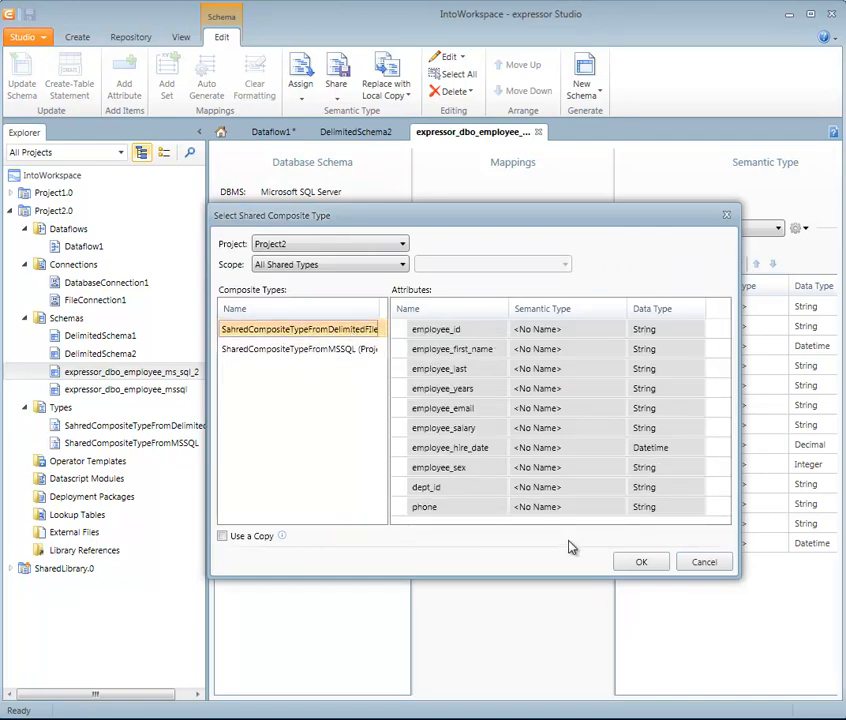
{"action": "left_click", "coordinate": [641, 562]}
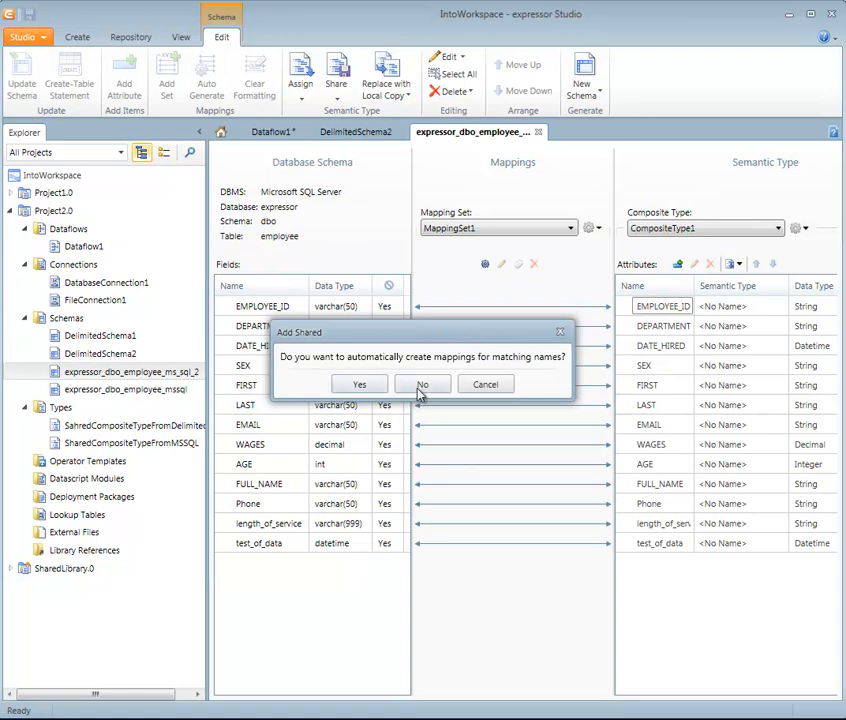
{"action": "left_click", "coordinate": [350, 389]}
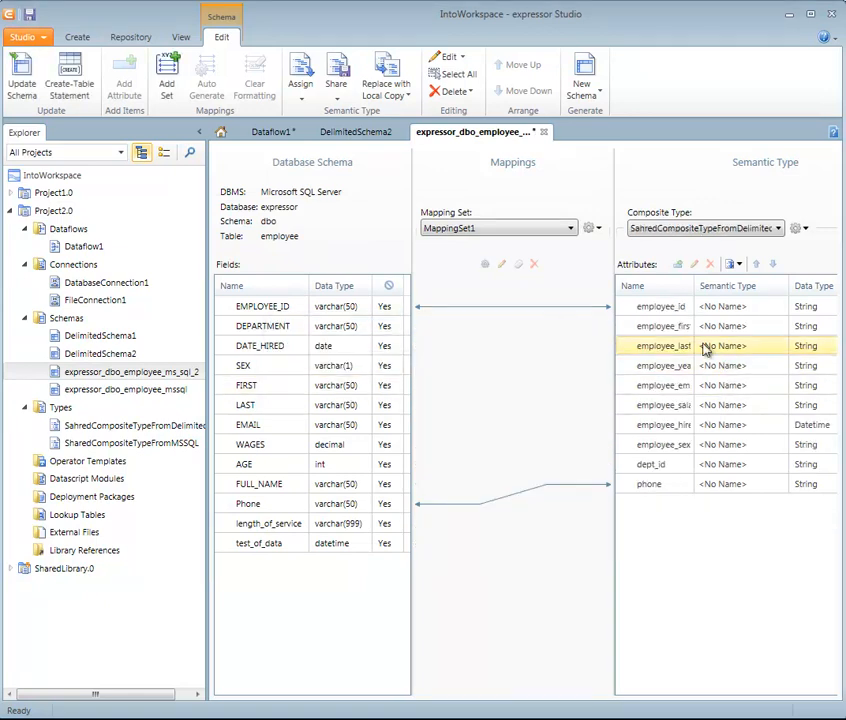
Map FIRST, LAST and DATE_HIRED to employee_first_name, employee_last and employee_hire_date, then save
{"action": "left_click_drag", "start_coordinate": [250, 389], "coordinate": [650, 328]}
{"action": "left_click_drag", "start_coordinate": [253, 415], "coordinate": [653, 346]}
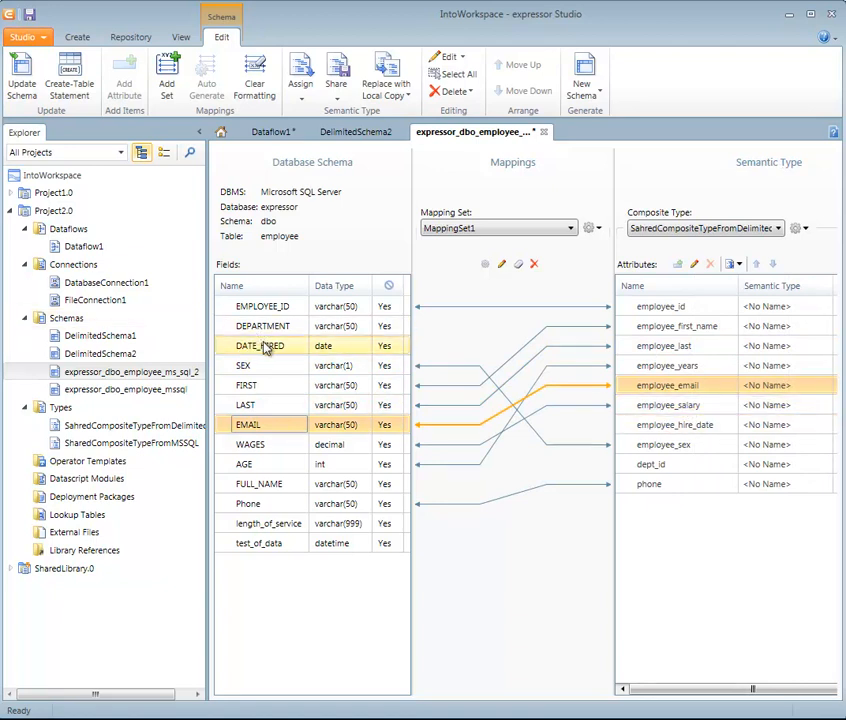
{"action": "left_click_drag", "start_coordinate": [270, 347], "coordinate": [664, 432]}
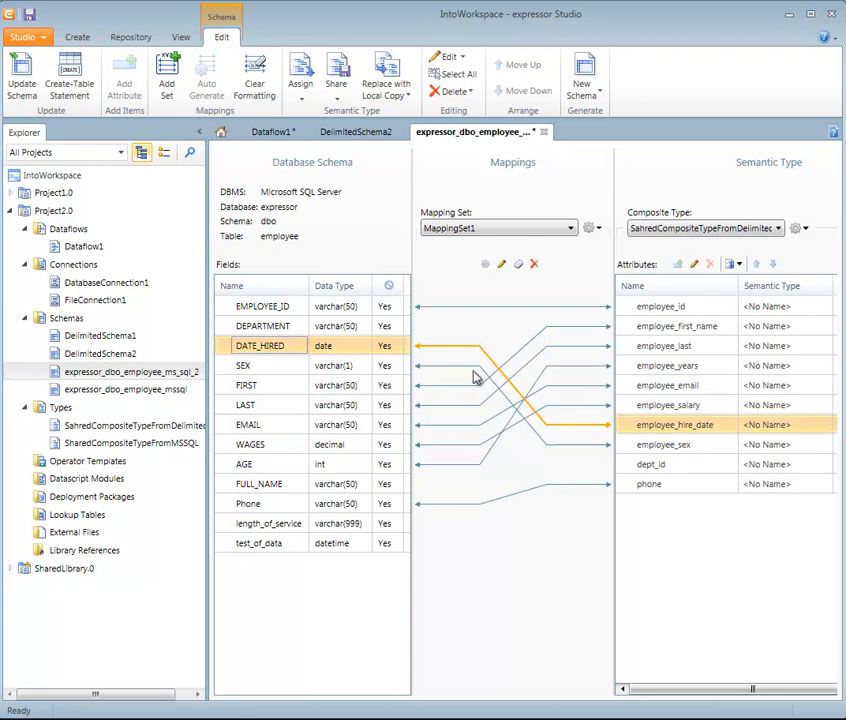
{"action": "left_click", "coordinate": [502, 264]}
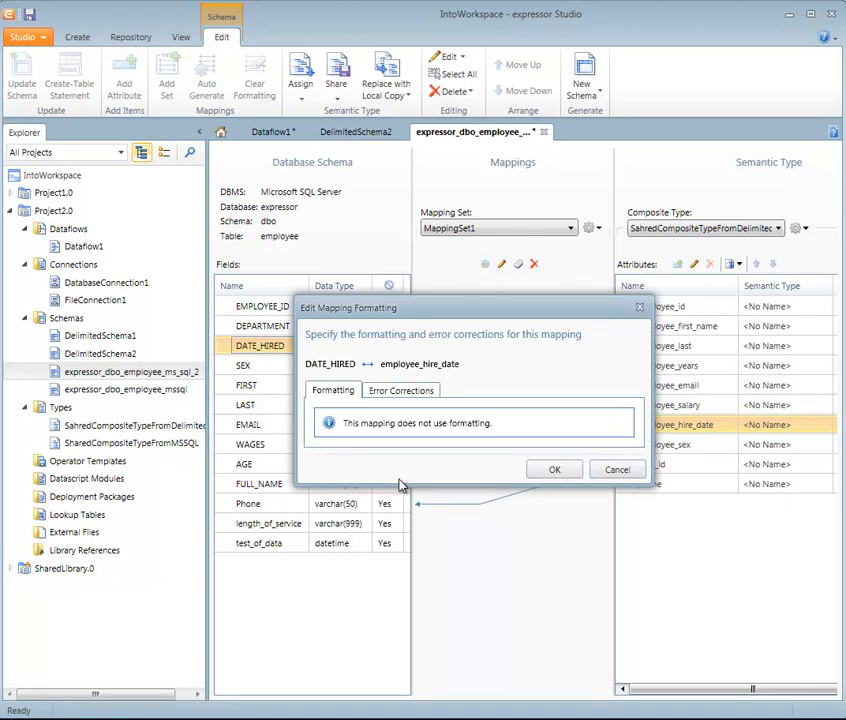
{"action": "left_click", "coordinate": [554, 472]}
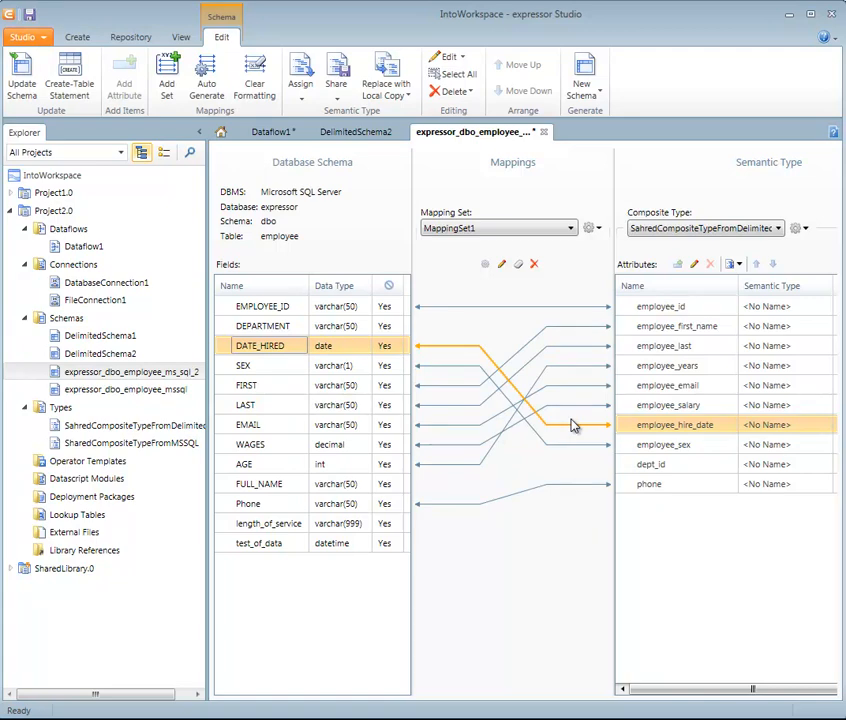
{"action": "left_click", "coordinate": [29, 14]}
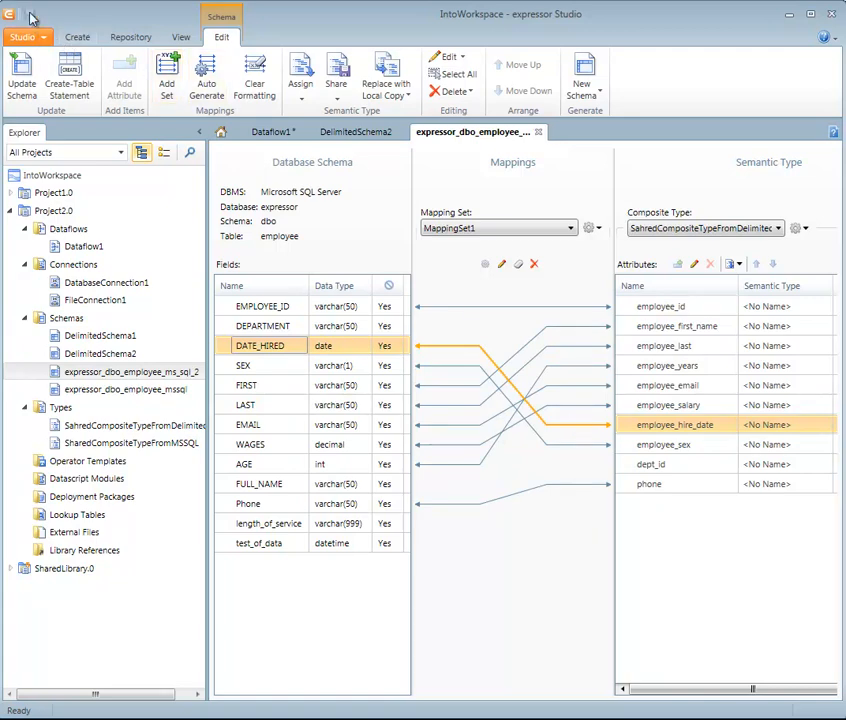
In Dataflow1, set Read File 1's type to the shared SahredCompositeTypeFromDelimitedFile
{"action": "left_click", "coordinate": [270, 131]}
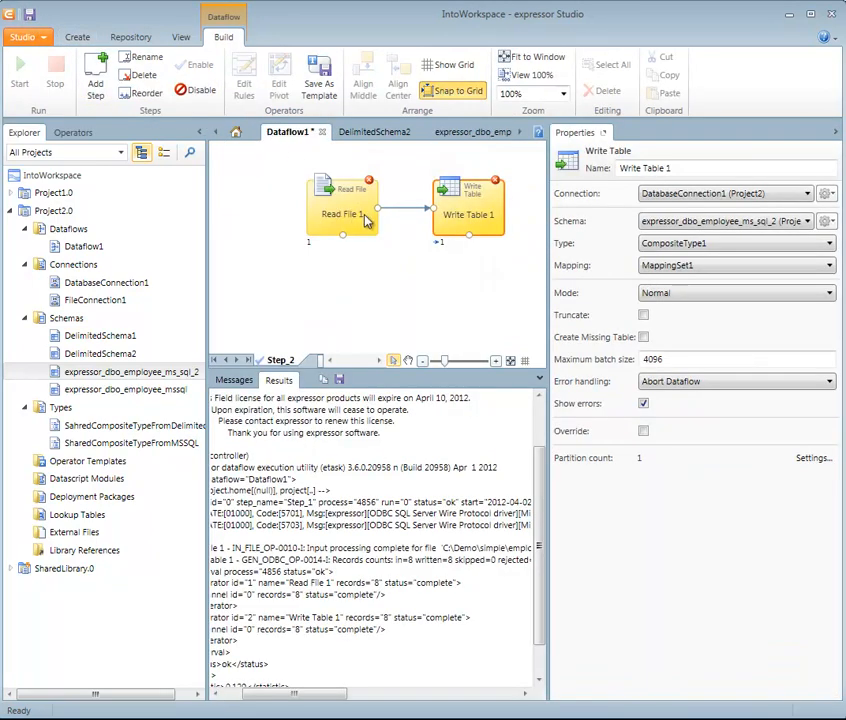
{"action": "left_click", "coordinate": [366, 218]}
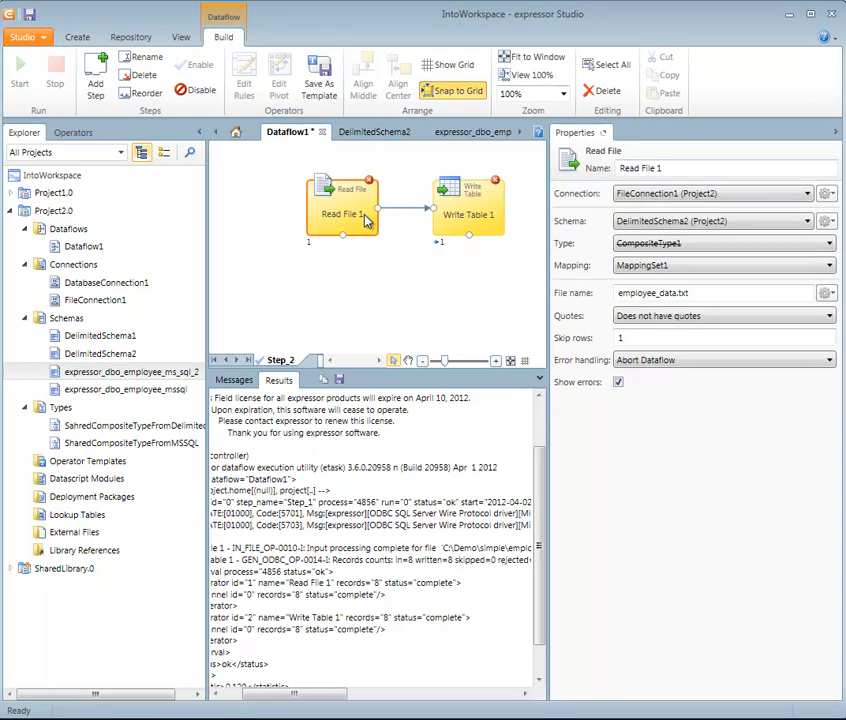
{"action": "left_click", "coordinate": [640, 243]}
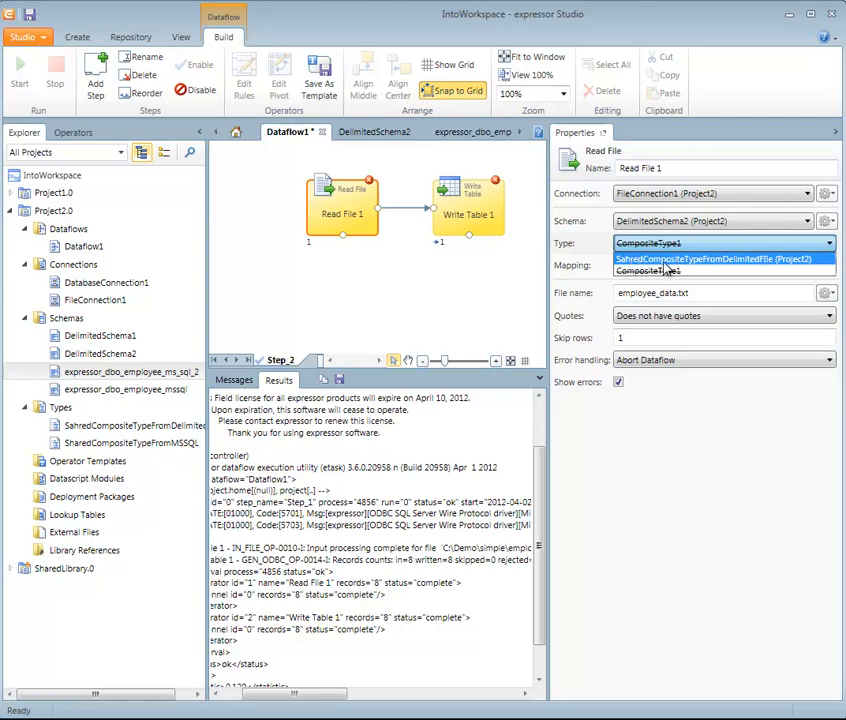
{"action": "left_click", "coordinate": [632, 259]}
Give Write Table 1 the same SahredCompositeTypeFromDelimitedFile type, then shift both steps left
{"action": "left_click", "coordinate": [478, 220]}
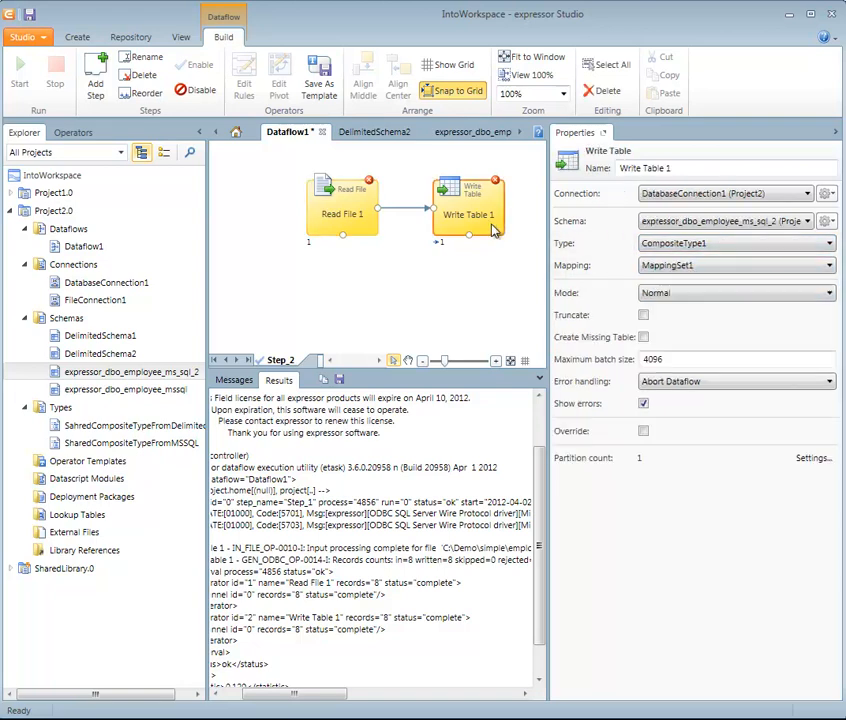
{"action": "left_click", "coordinate": [650, 249]}
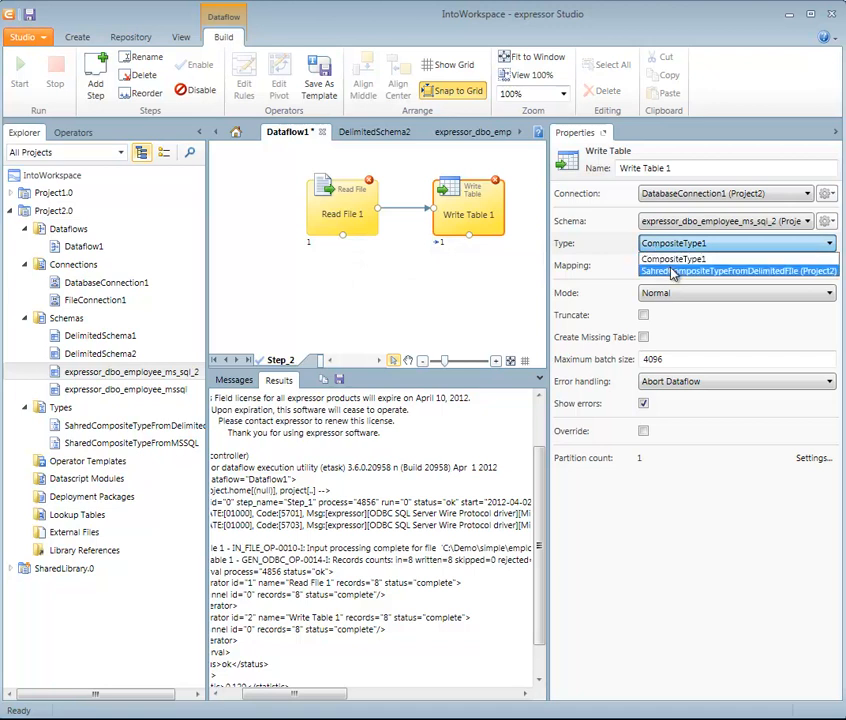
{"action": "left_click", "coordinate": [670, 270]}
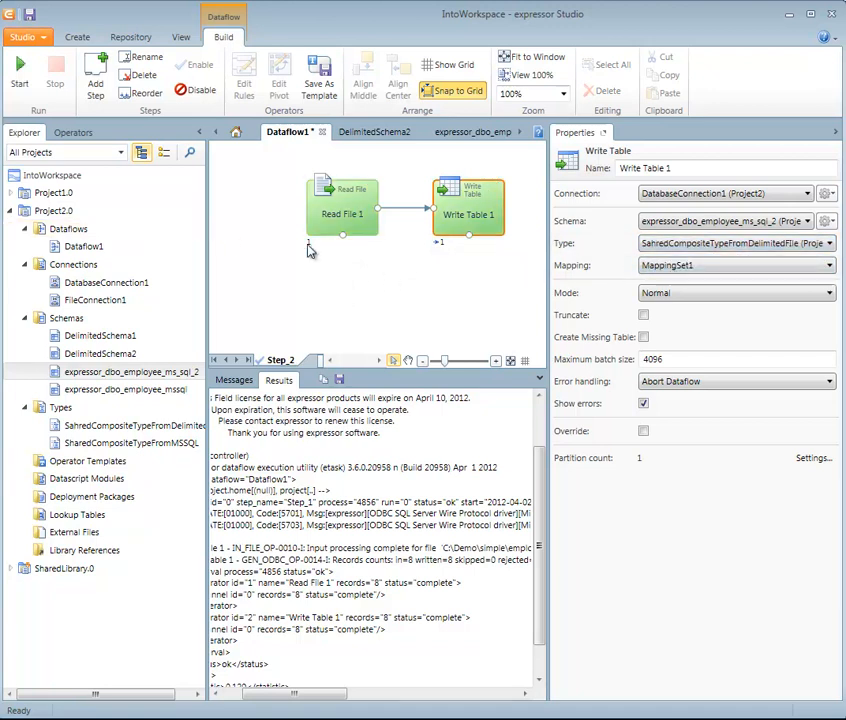
{"action": "left_click_drag", "start_coordinate": [226, 152], "coordinate": [531, 292]}
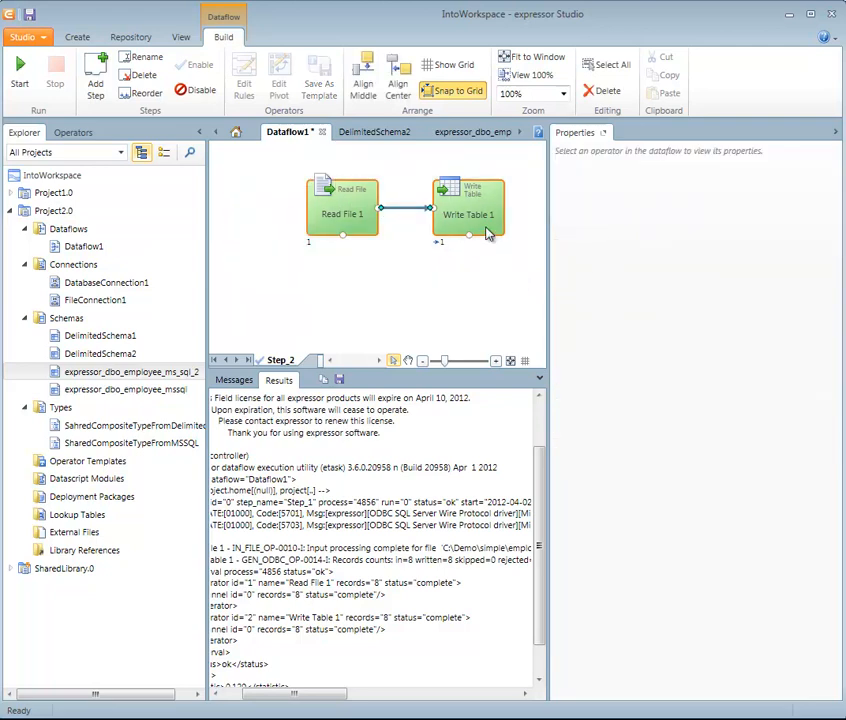
{"action": "left_click_drag", "start_coordinate": [486, 233], "coordinate": [372, 210]}
Rerun Dataflow1 and scroll the Results log to confirm both steps complete 8 records
{"action": "left_click", "coordinate": [19, 68]}
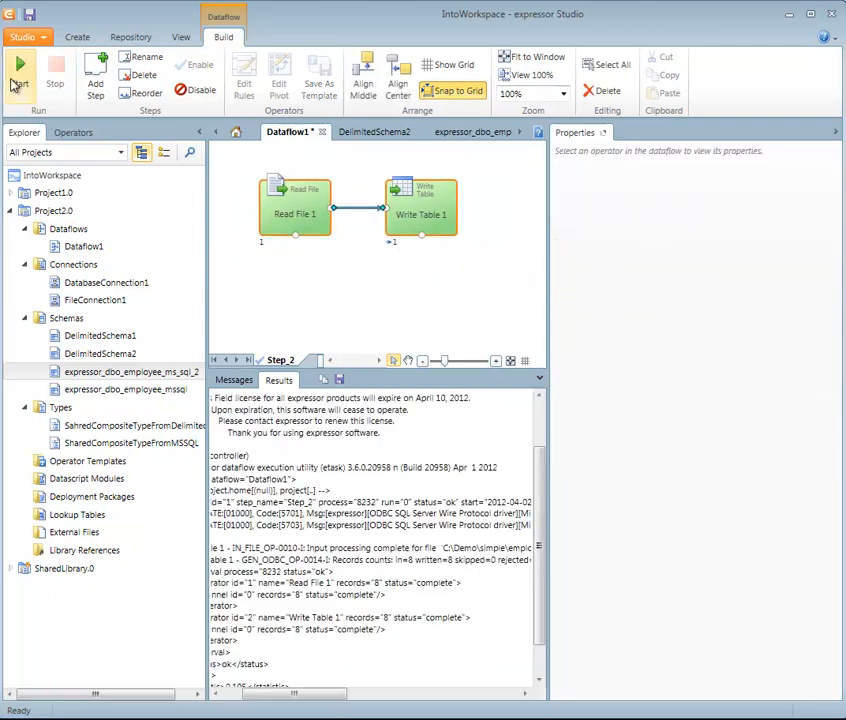
{"action": "left_click_drag", "start_coordinate": [295, 695], "coordinate": [230, 700]}
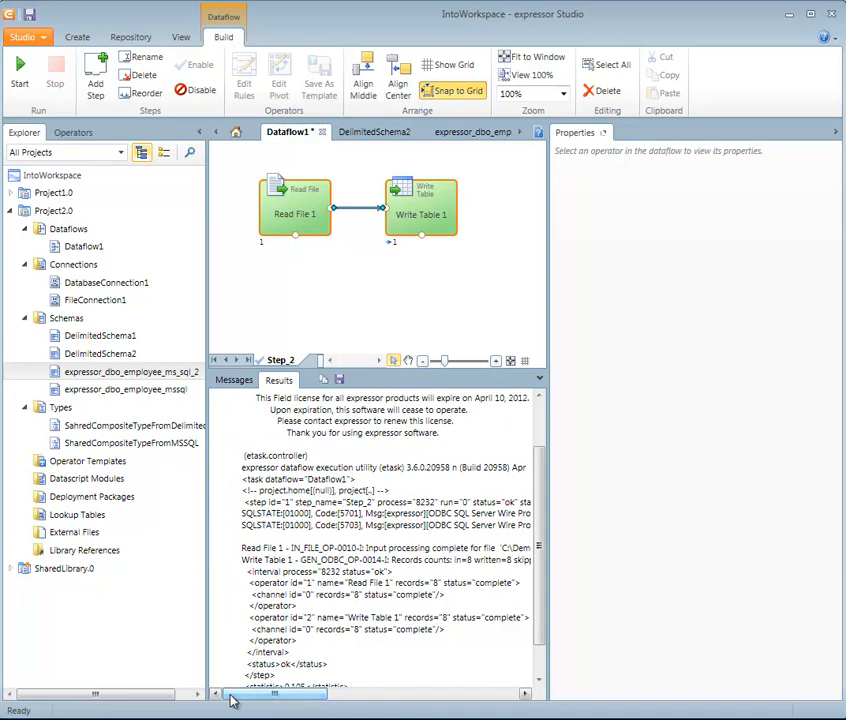